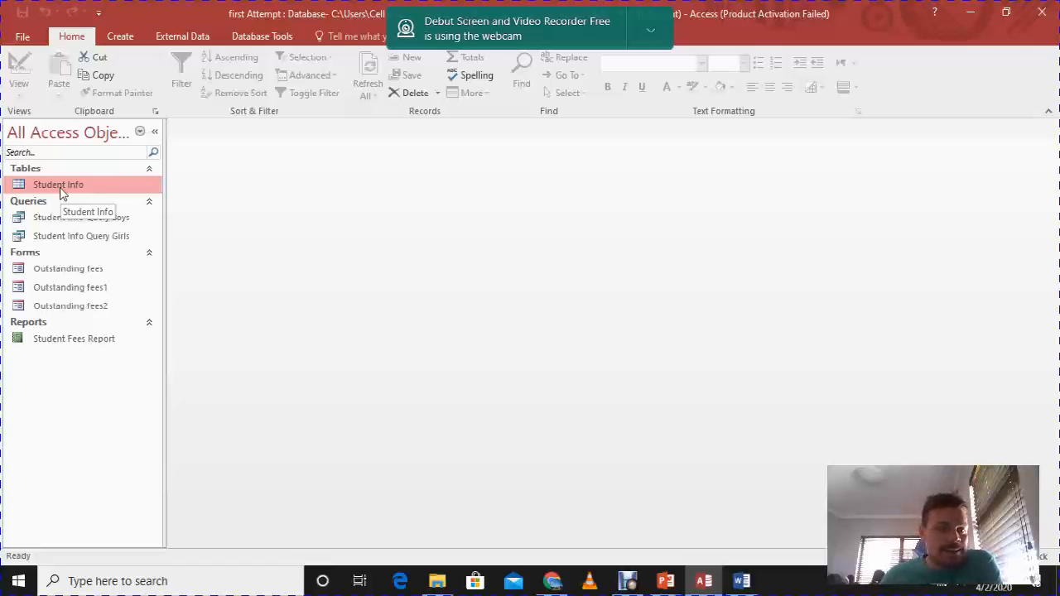
# Step: Open the Student Info table, Student Info Query Boys, the Outstanding fees and Outstanding fees2 forms, and the Student Fees Report for viewing
pyautogui.doubleClick(59, 187)
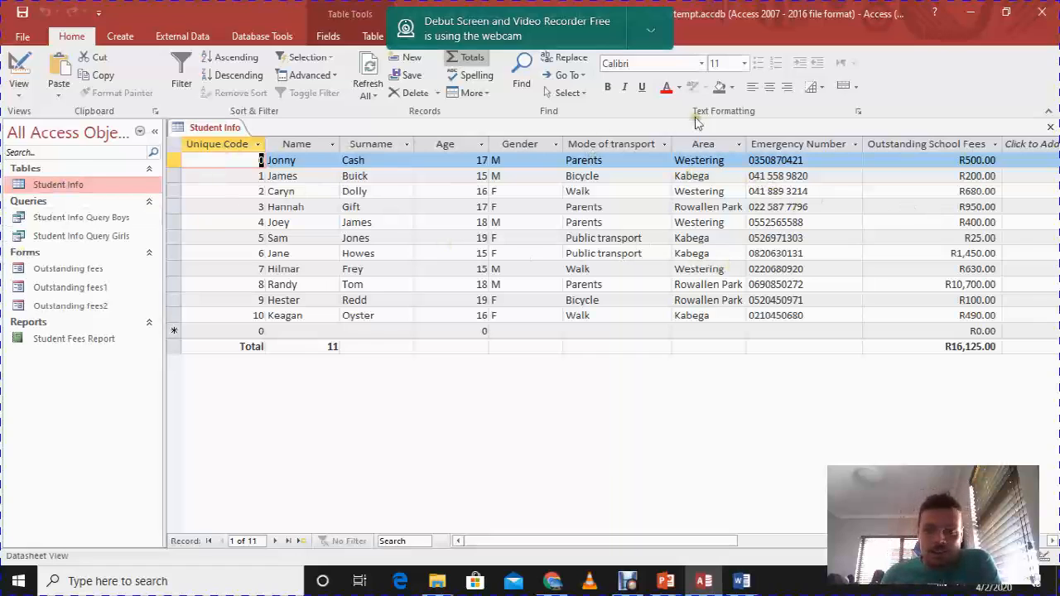
pyautogui.doubleClick(88, 217)
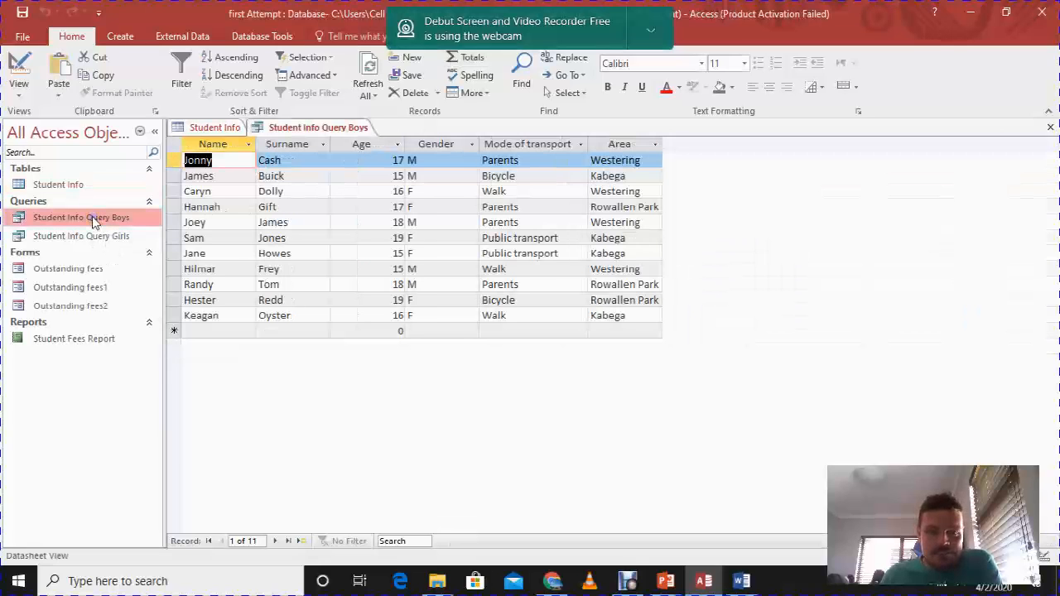
pyautogui.click(54, 270)
pyautogui.doubleClick(54, 269)
pyautogui.click(56, 306)
pyautogui.doubleClick(57, 306)
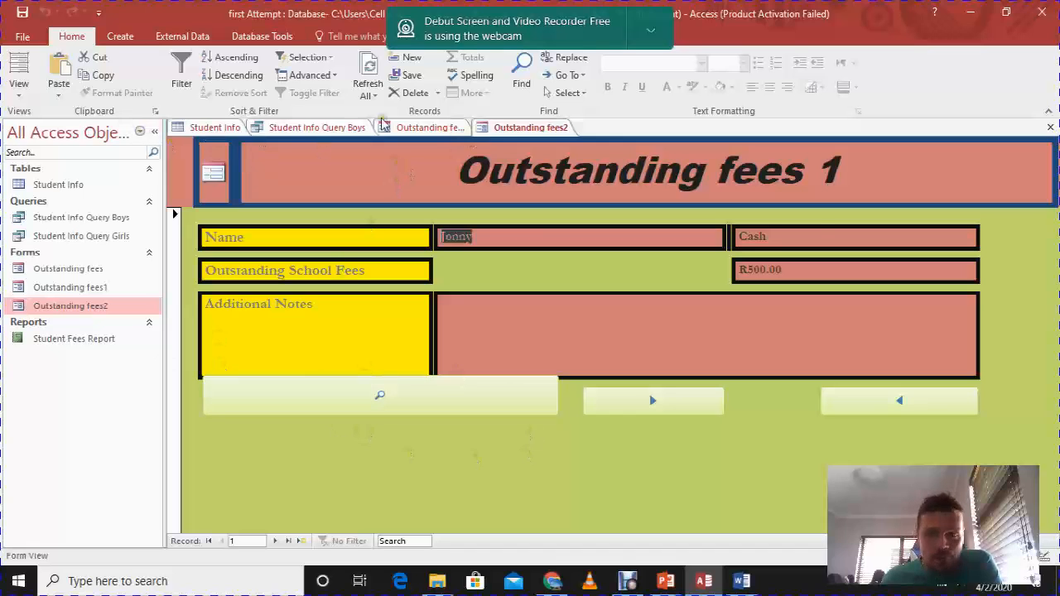
pyautogui.doubleClick(66, 339)
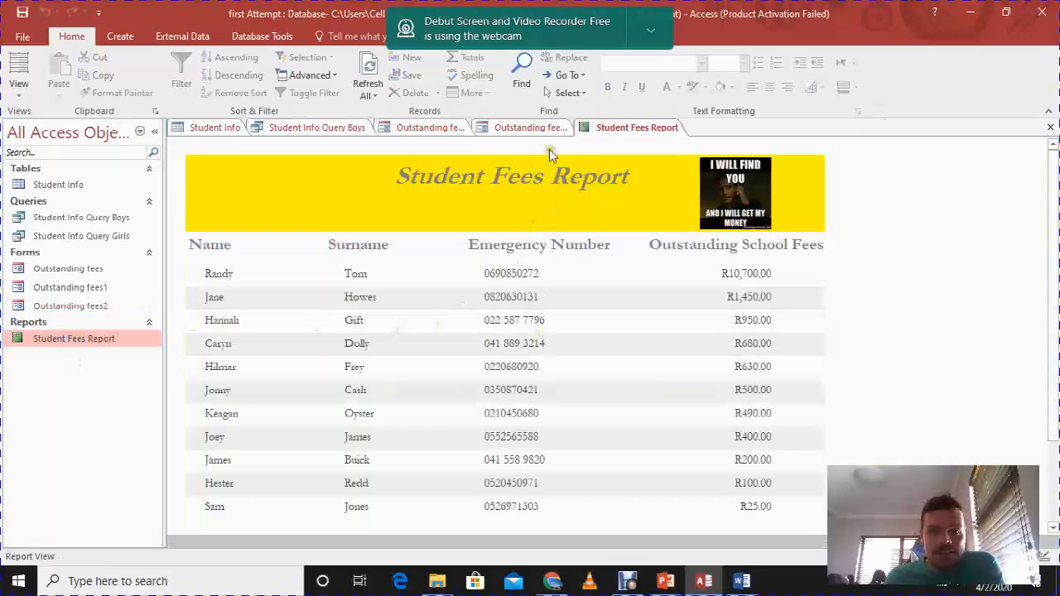
# Step: Close the report, both forms and the query, keeping only the Student Info table open
pyautogui.click(1051, 128)
pyautogui.click(1051, 128)
pyautogui.click(1051, 128)
pyautogui.click(1051, 128)
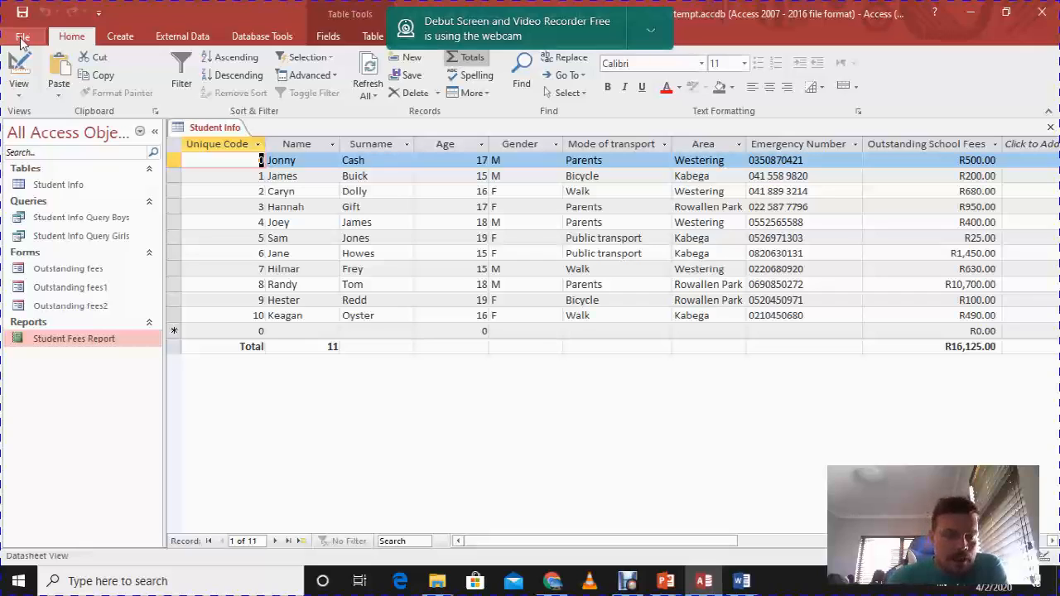
# Step: Review the Student Fees Report from header to footer, look at its print settings without printing, and close it
pyautogui.doubleClick(71, 338)
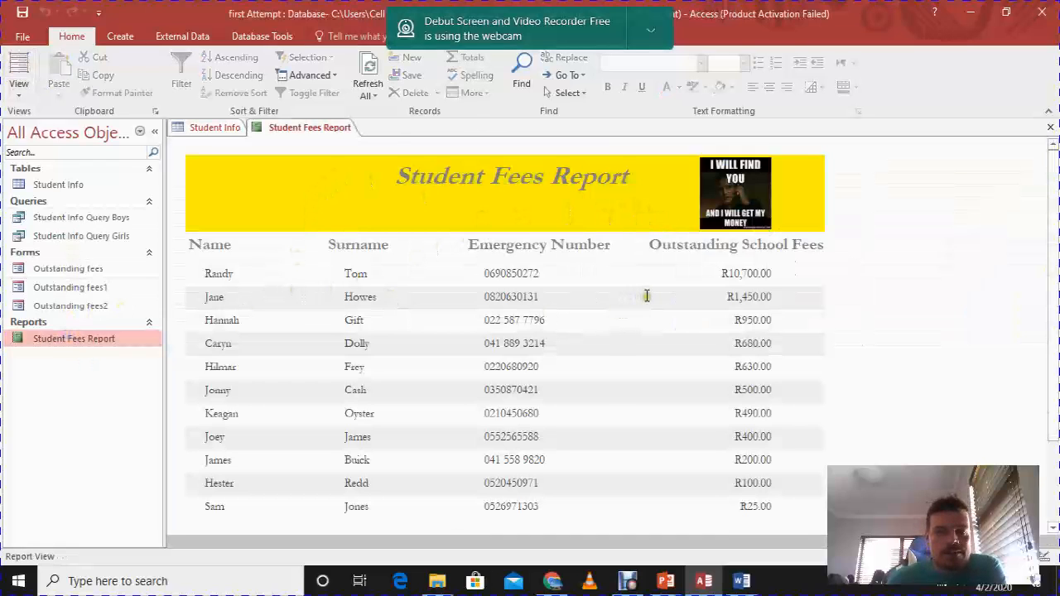
pyautogui.scroll(-3, 661, 261)
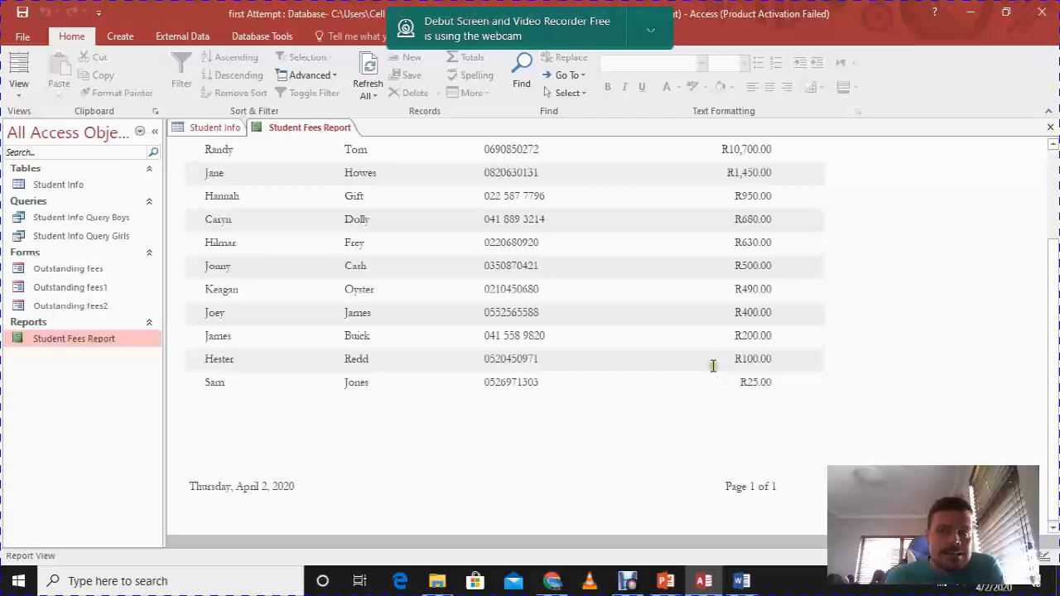
pyautogui.hotkey('ctrl', 'p')
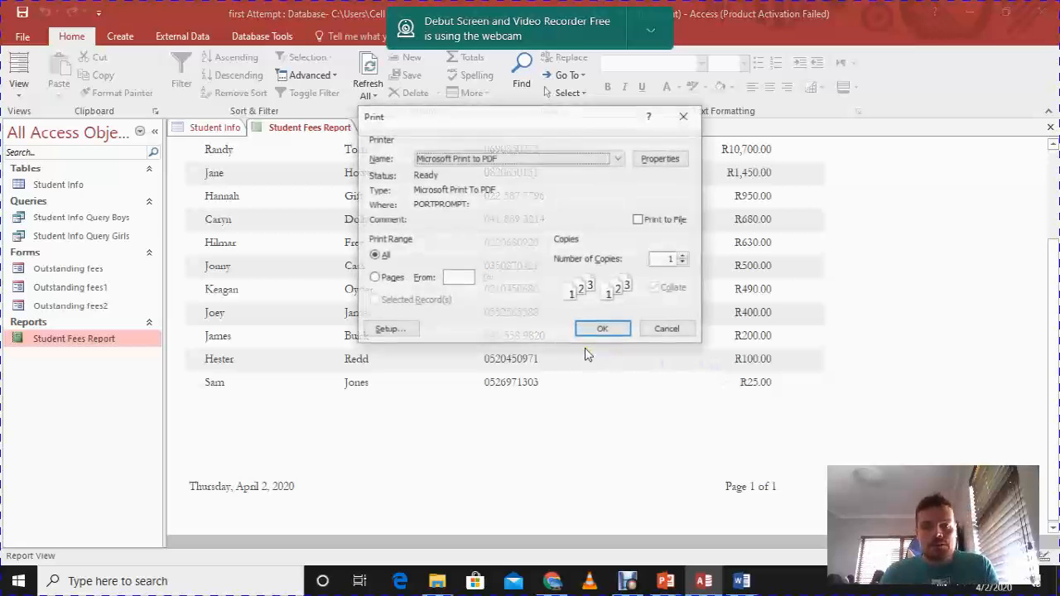
pyautogui.click(687, 116)
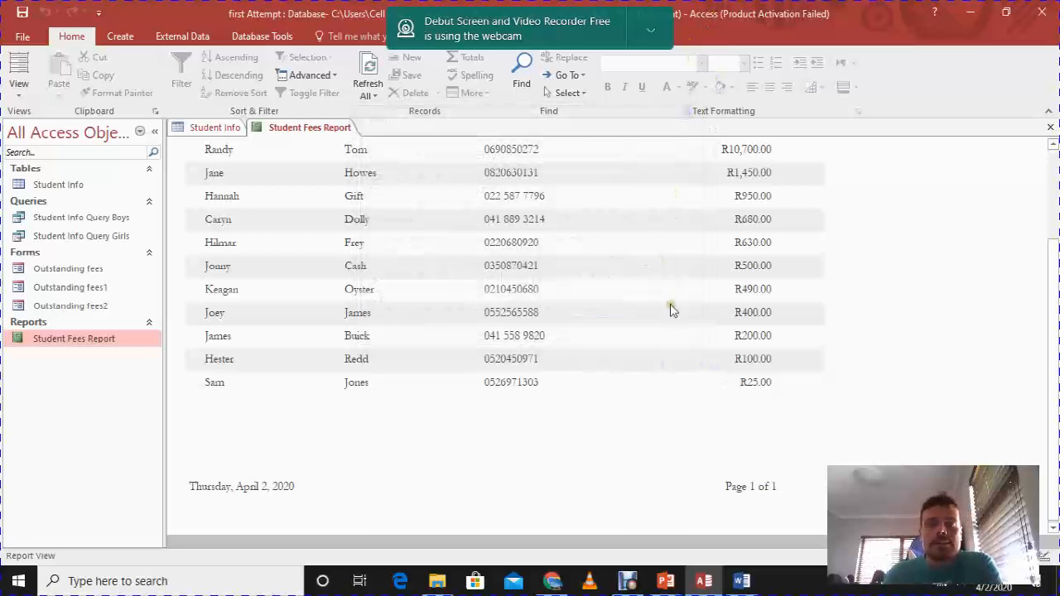
pyautogui.scroll(2, 414, 236)
pyautogui.scroll(1, 430, 224)
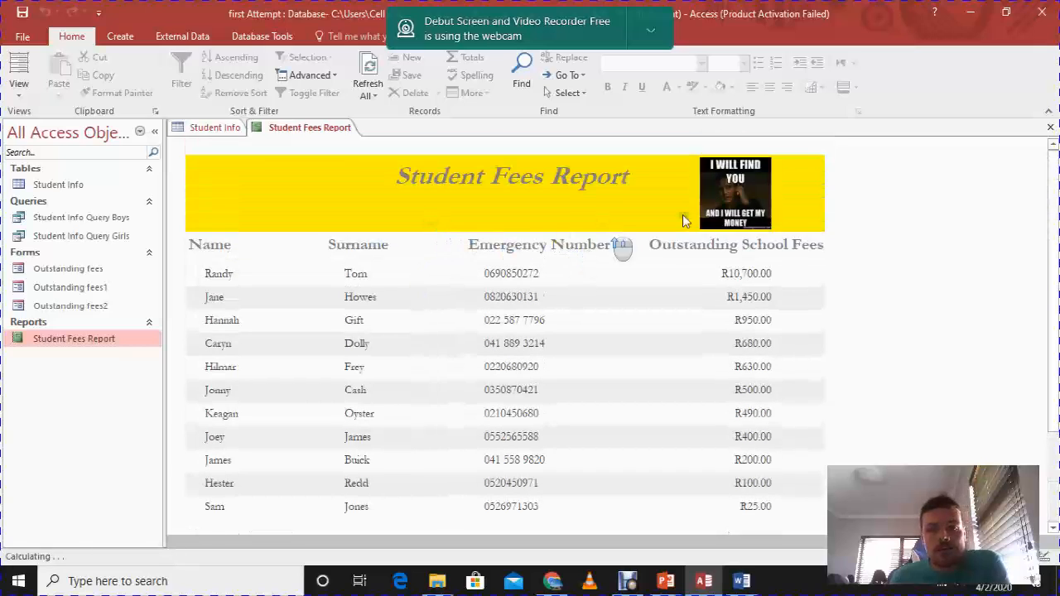
pyautogui.click(1051, 127)
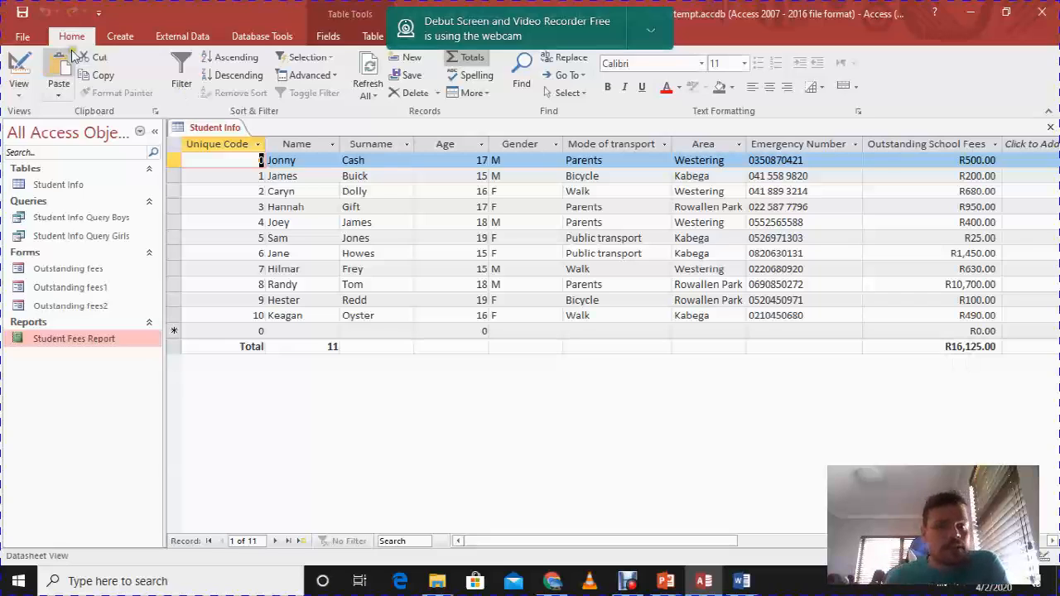
# Step: Open the Student Fees Report in Design View
pyautogui.click(25, 96)
pyautogui.click(300, 445)
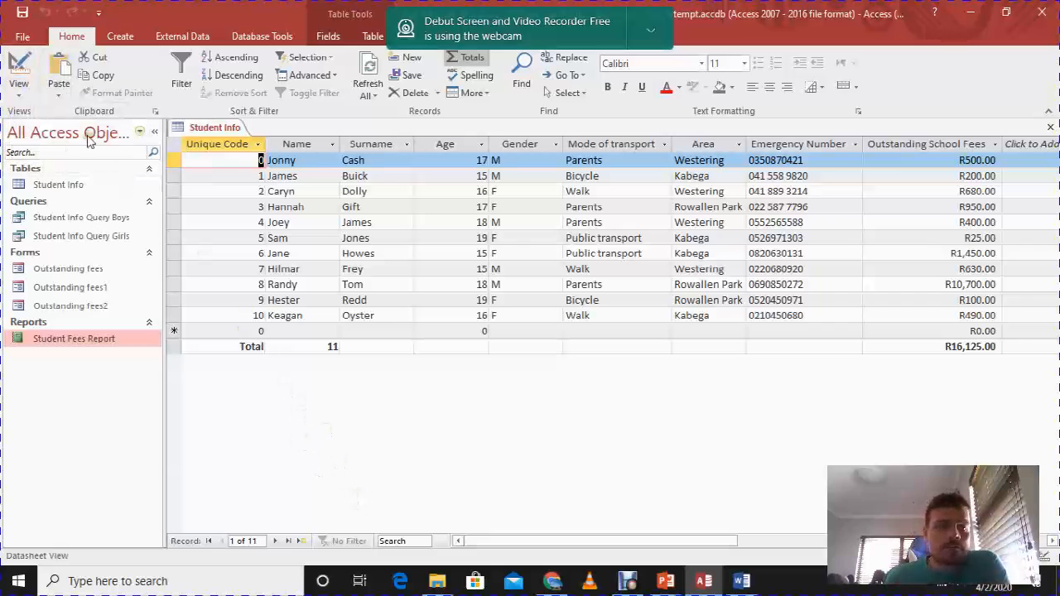
pyautogui.doubleClick(62, 342)
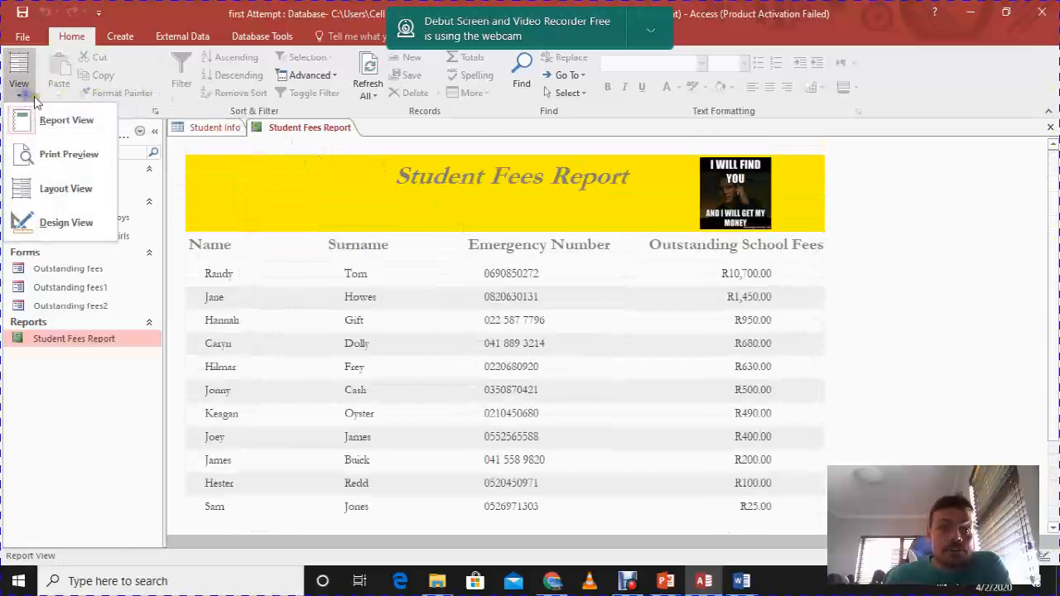
pyautogui.click(60, 222)
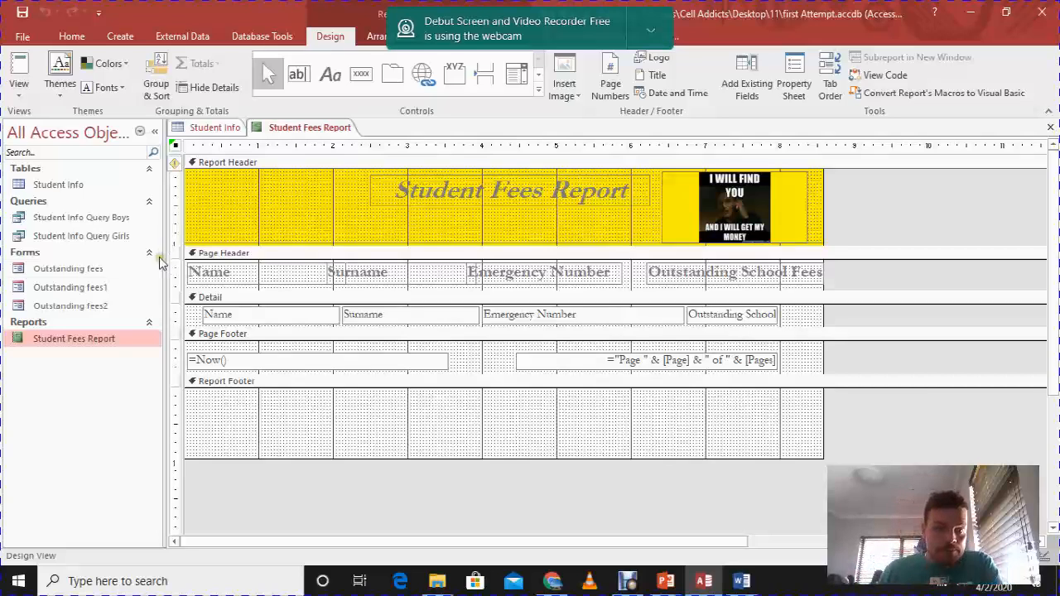
# Step: Check the date and page number in the footer using Report View, and return to Design View
pyautogui.click(18, 70)
pyautogui.scroll(-2, 299, 381)
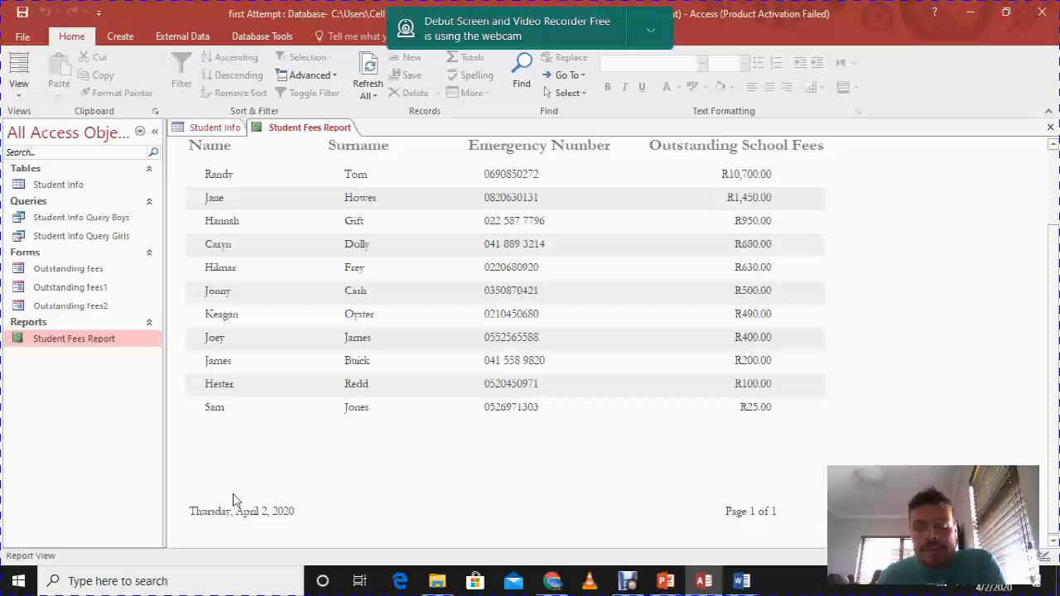
pyautogui.click(20, 98)
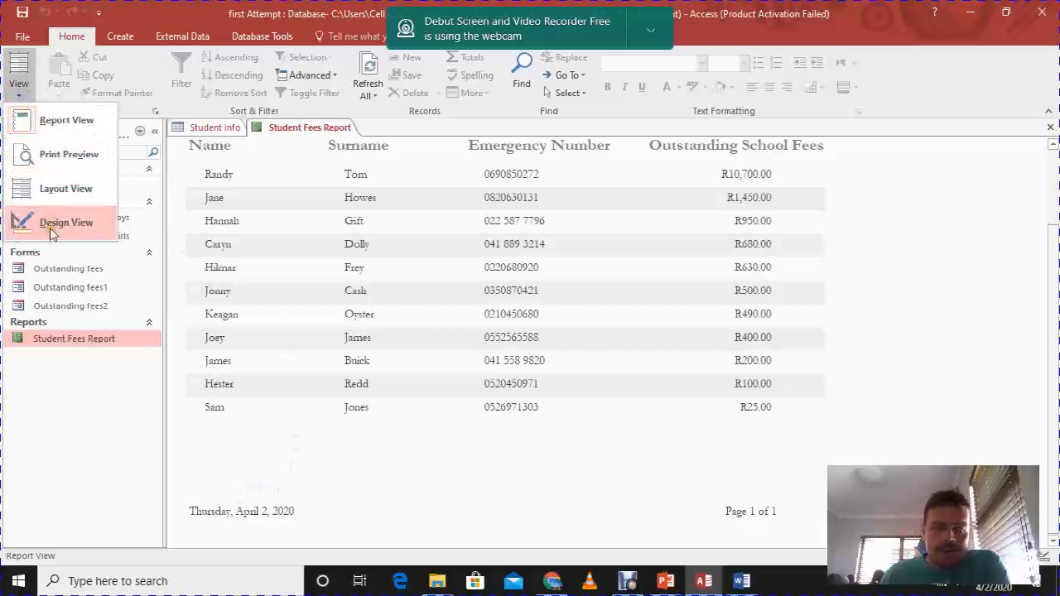
pyautogui.click(52, 227)
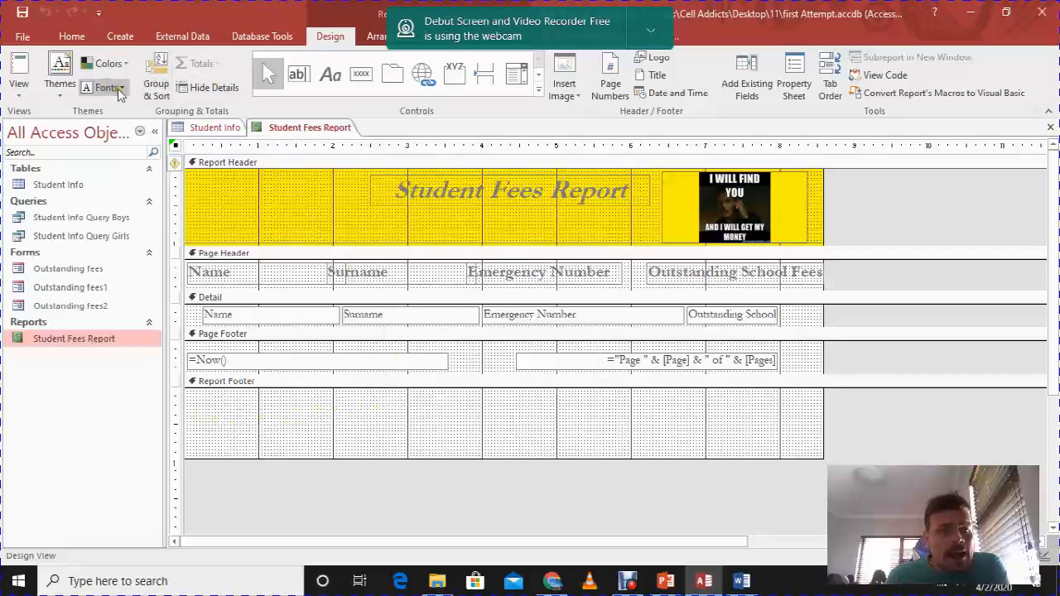
# Step: Show the report's group, sort and total settings and hide them again
pyautogui.click(157, 79)
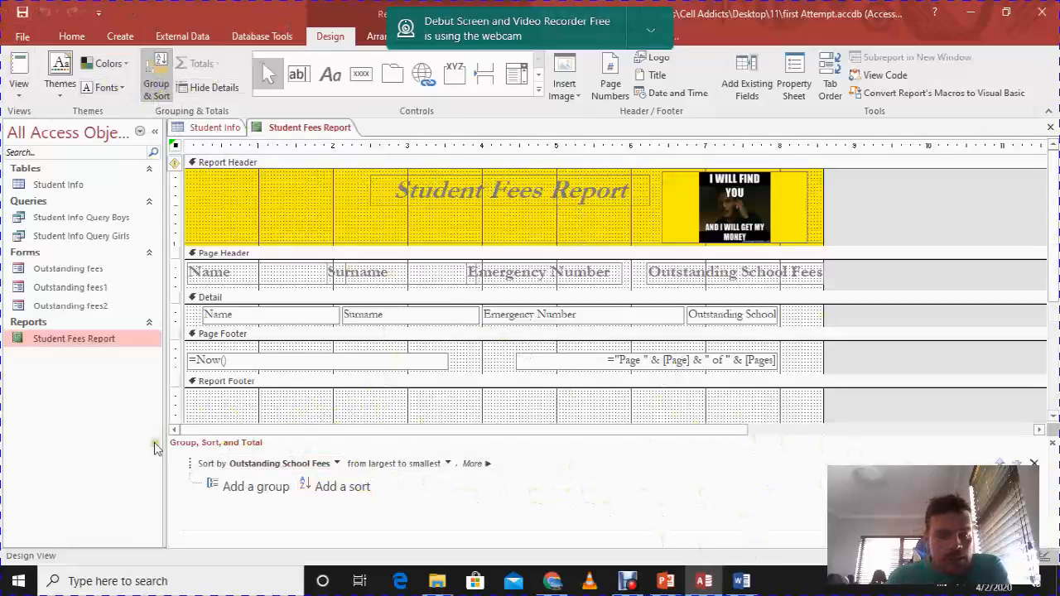
pyautogui.click(161, 74)
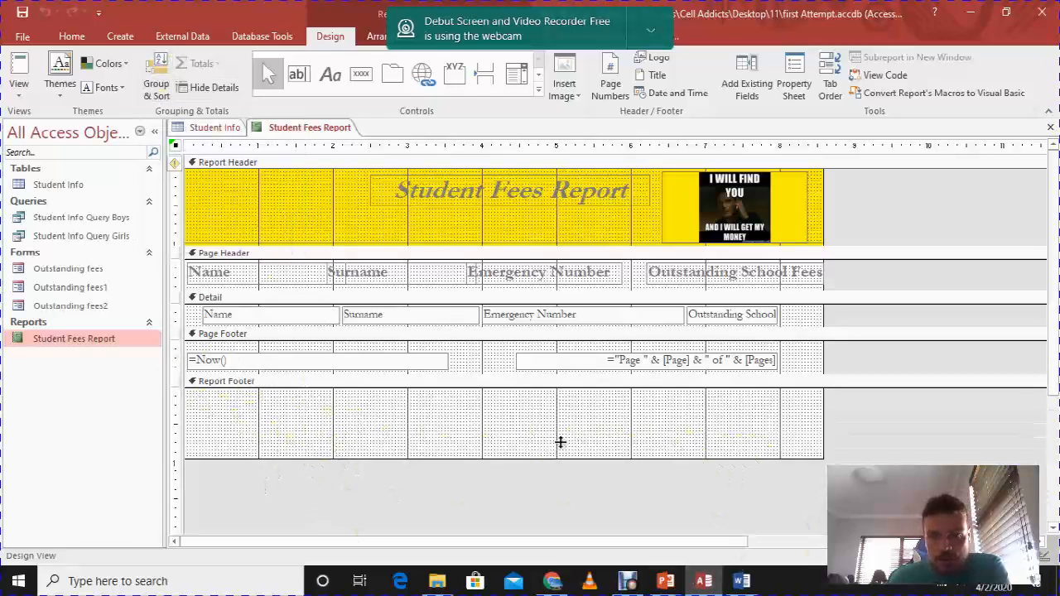
# Step: Extend the Report Footer section slightly downward and widen the navigation pane until its full title fits
pyautogui.moveTo(464, 459)
pyautogui.mouseDown()
pyautogui.moveTo(459, 481)
pyautogui.moveTo(458, 462)
pyautogui.mouseUp()
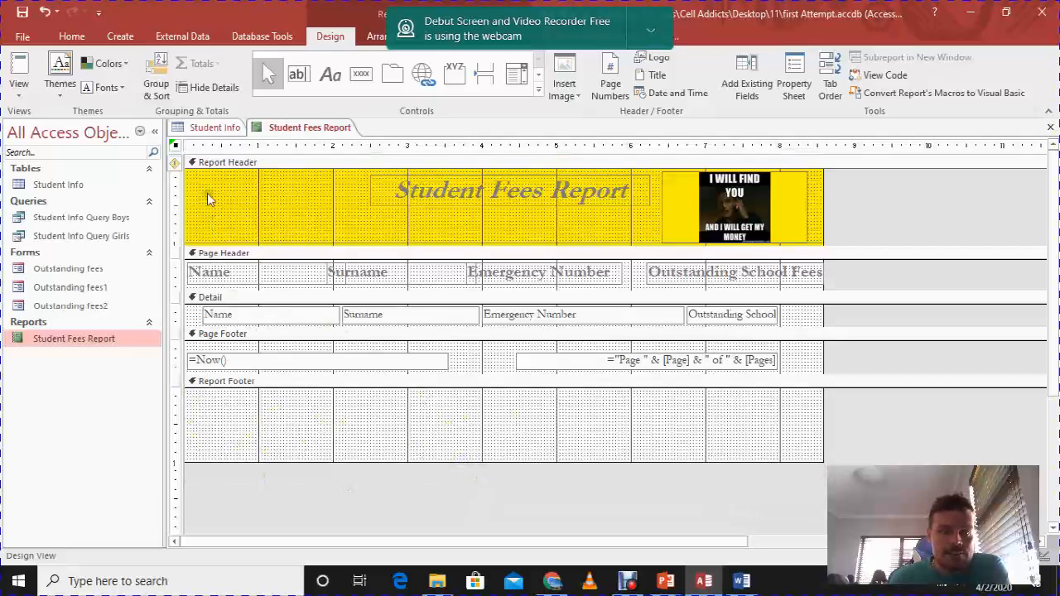
pyautogui.moveTo(165, 147); pyautogui.dragTo(158, 147)
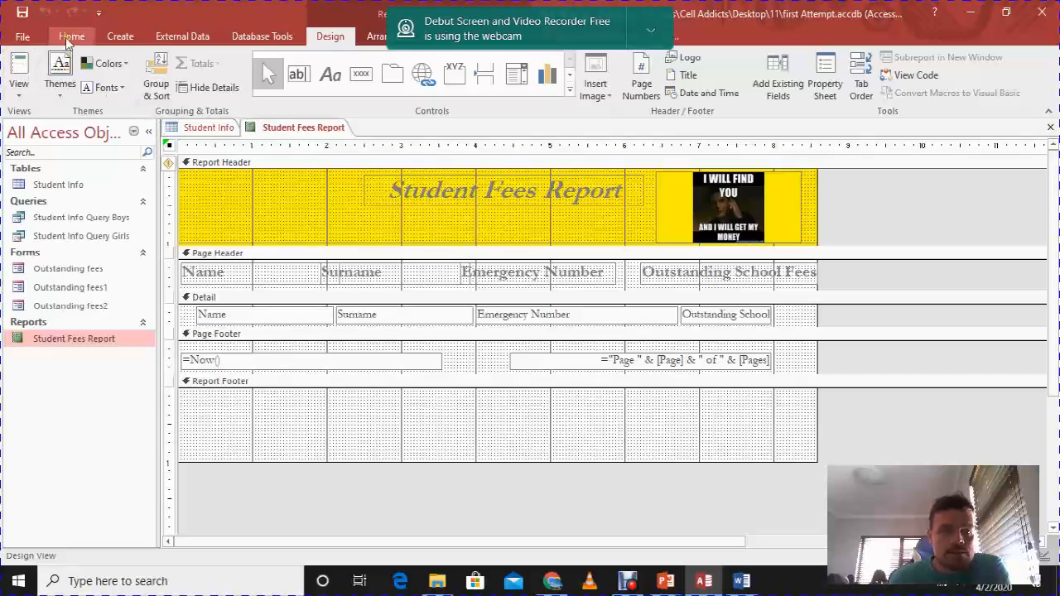
pyautogui.moveTo(155, 132); pyautogui.dragTo(167, 132)
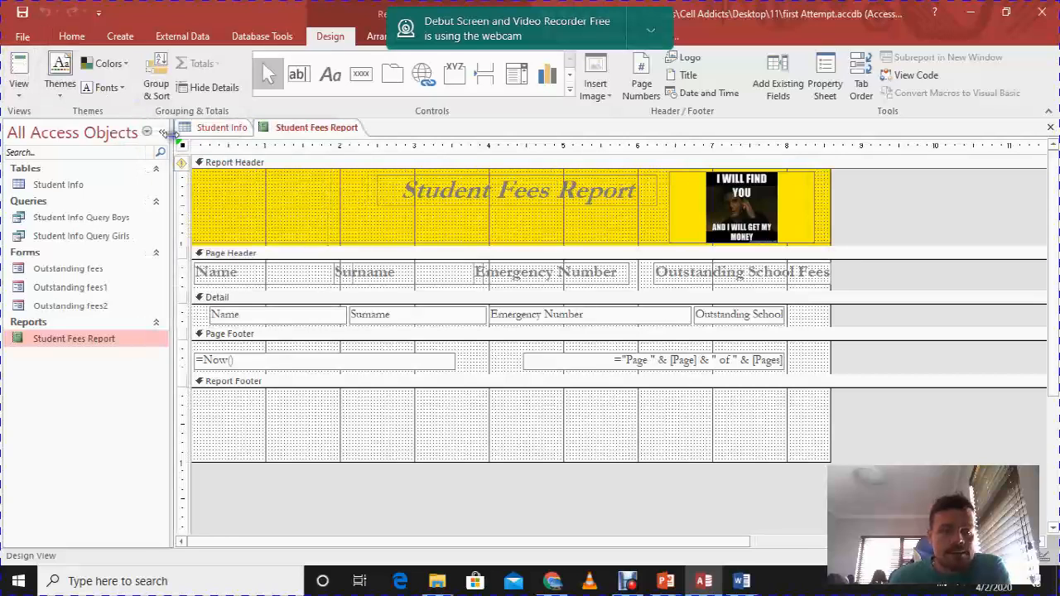
# Step: Recheck the report's sort settings and its appearance in Report View, ending back in Design View
pyautogui.click(160, 86)
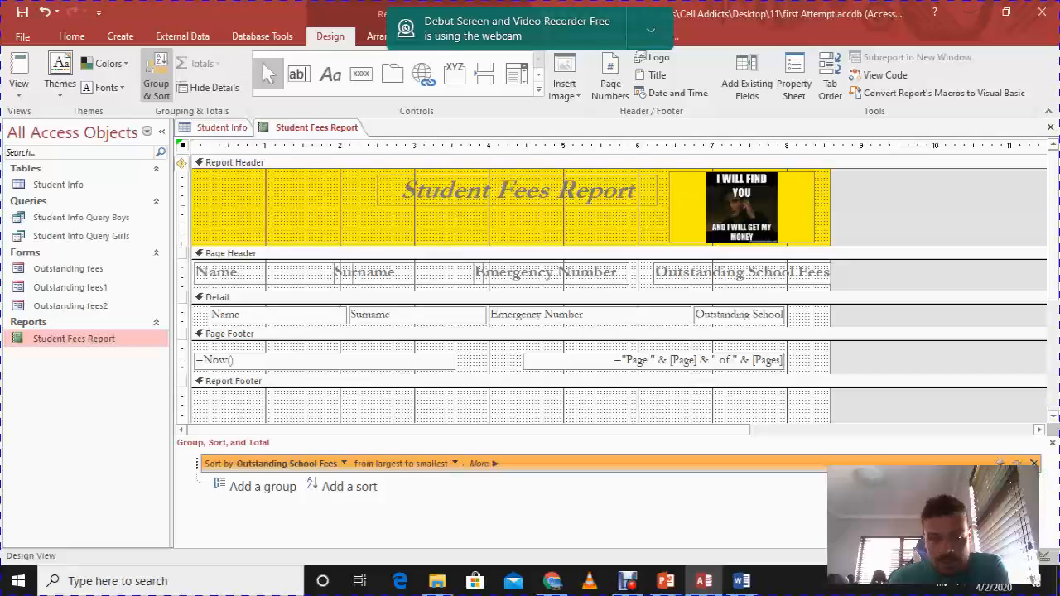
pyautogui.click(155, 81)
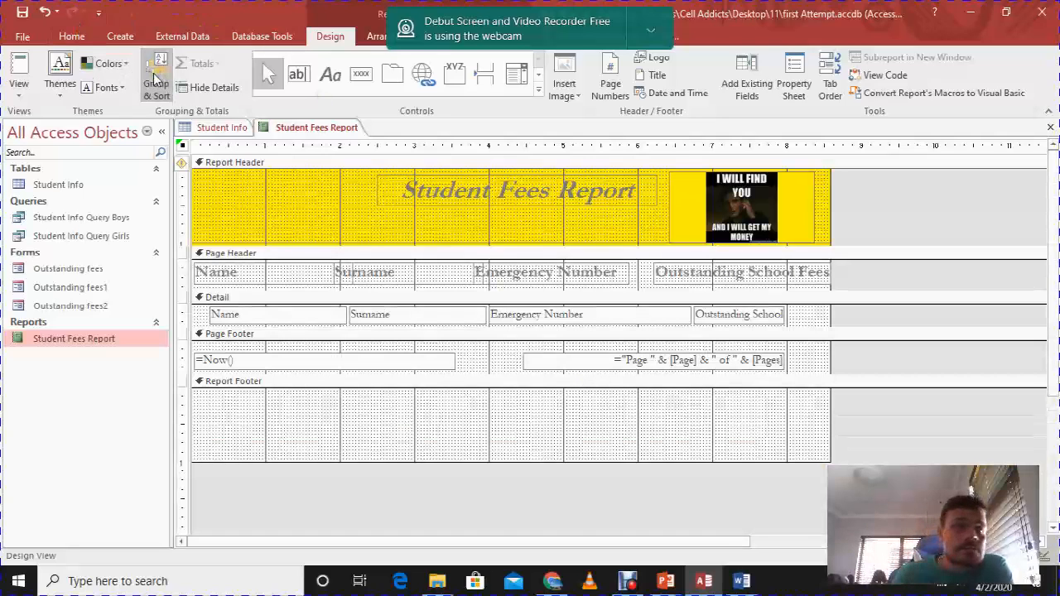
pyautogui.click(16, 70)
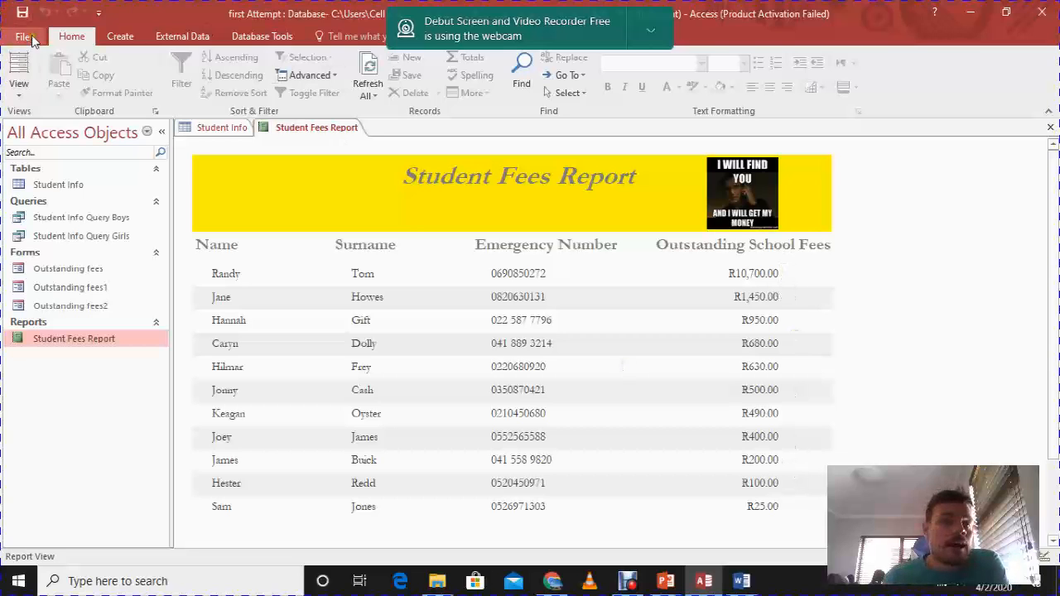
pyautogui.click(16, 101)
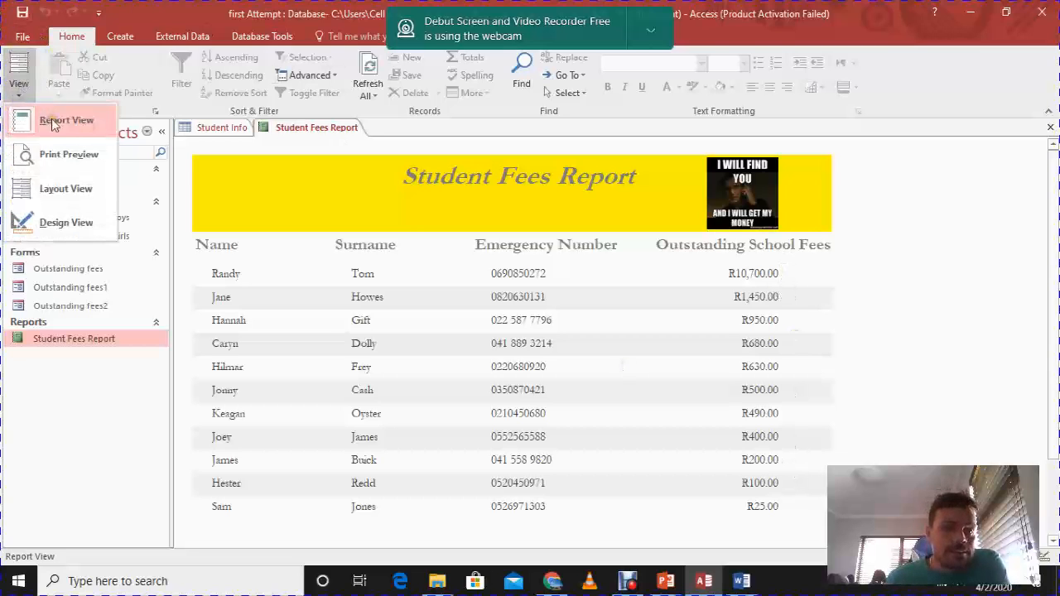
pyautogui.click(52, 217)
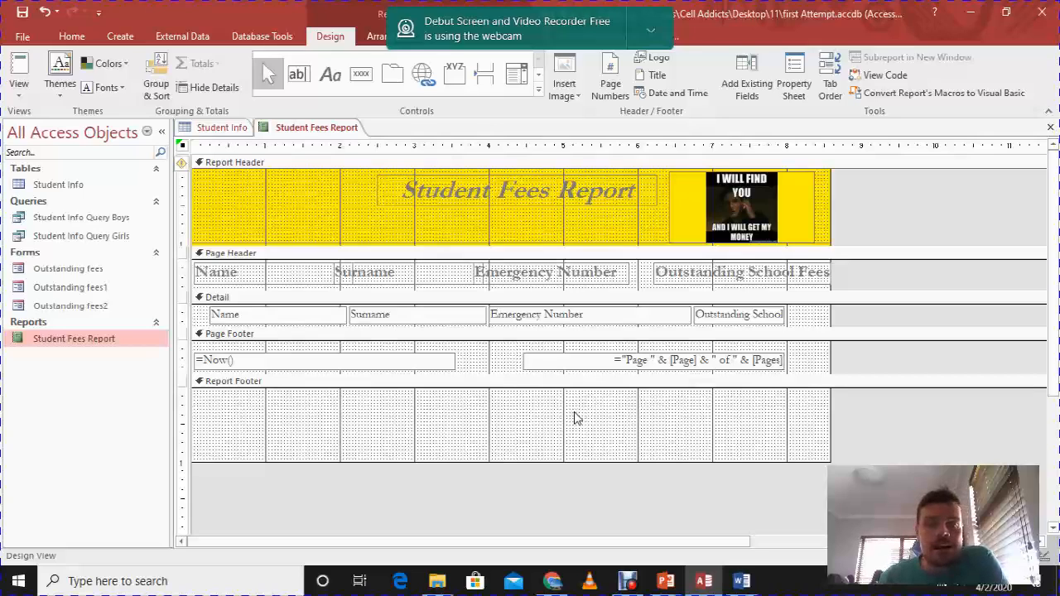
# Step: Draw a text box about 2 inches wide in the Report Footer, starting at about the 1-inch mark
pyautogui.click(390, 426)
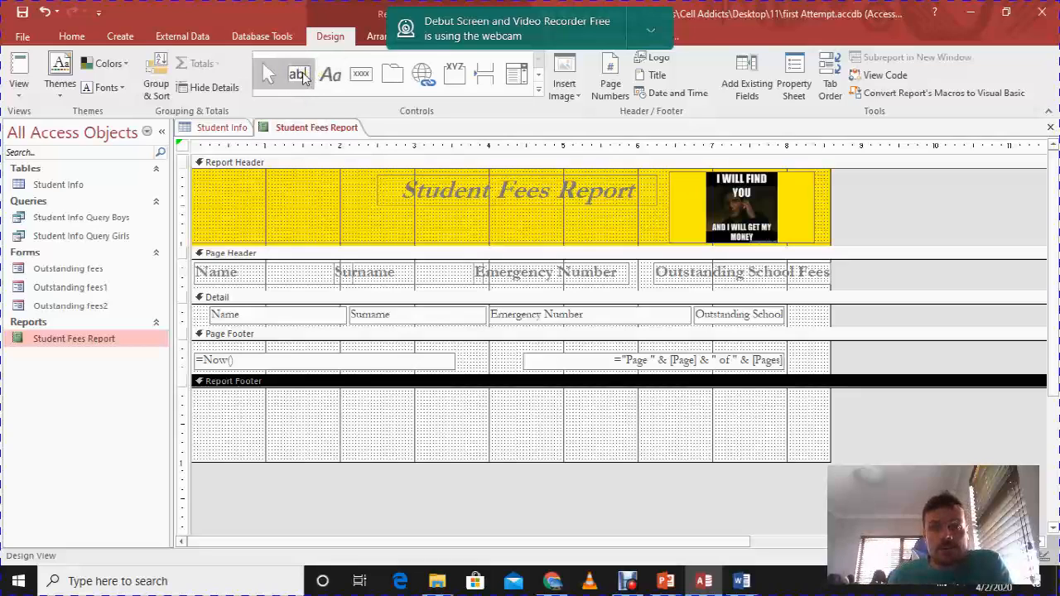
pyautogui.click(307, 76)
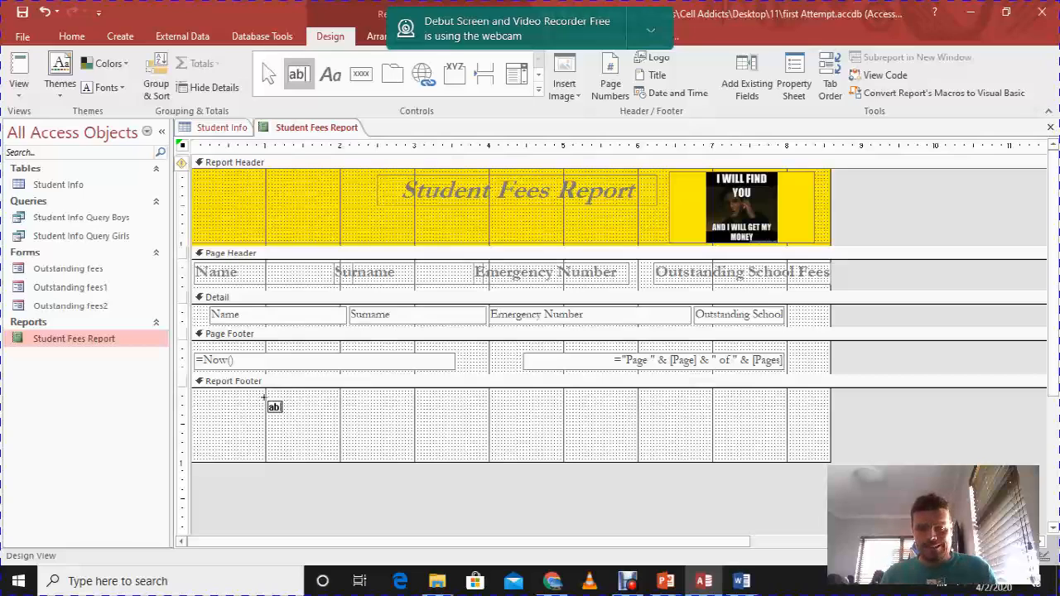
pyautogui.click(299, 74)
pyautogui.moveTo(266, 409); pyautogui.dragTo(412, 423)
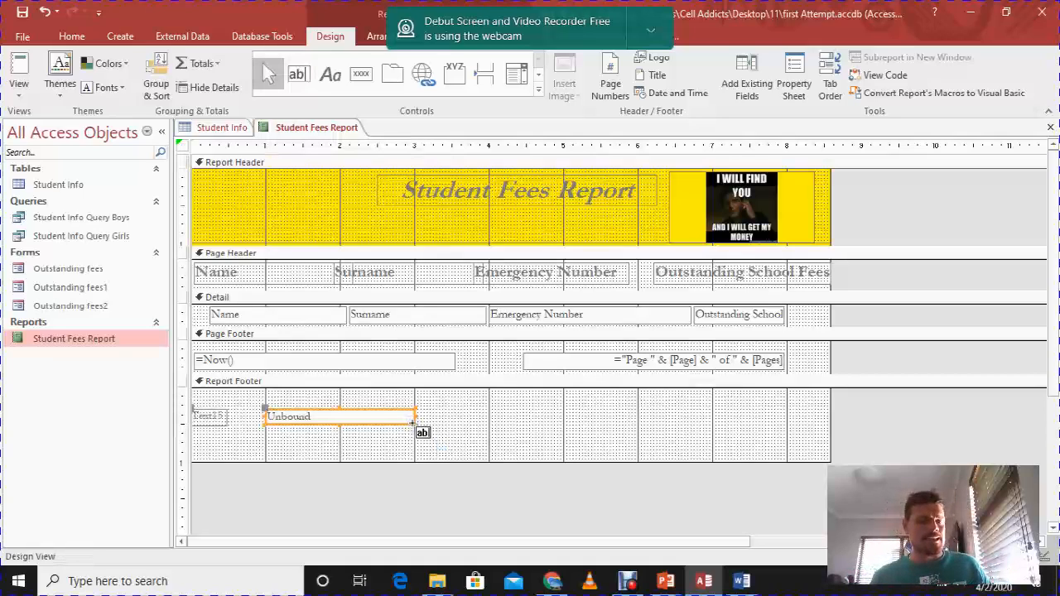
# Step: Move the Report Footer text box with its label so the box starts at about 1.3 inches, leaving the box selected
pyautogui.click(209, 415)
pyautogui.moveTo(206, 409); pyautogui.dragTo(218, 412)
pyautogui.click(348, 410)
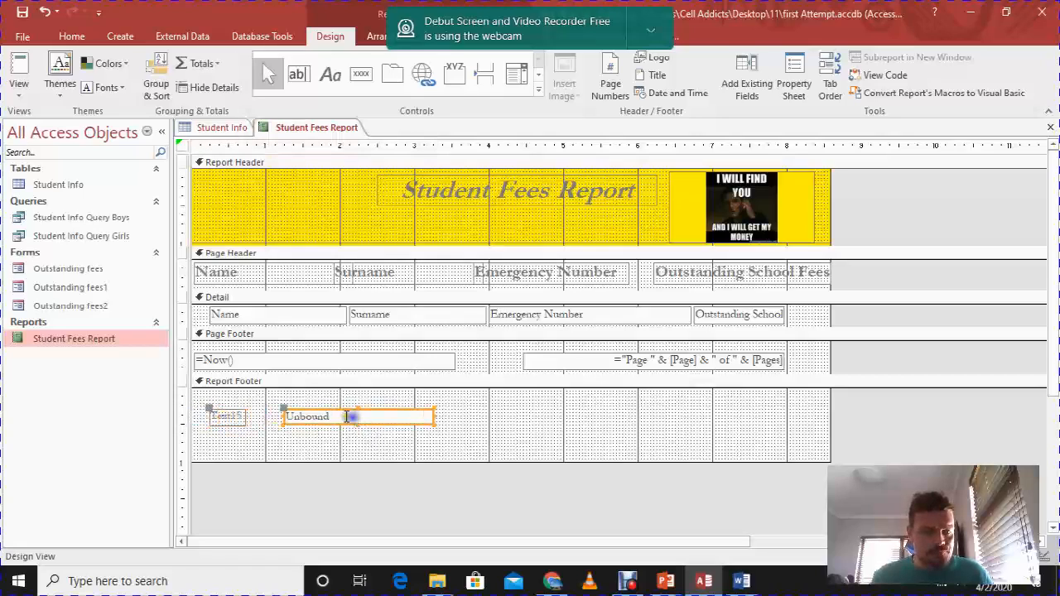
pyautogui.moveTo(338, 408); pyautogui.dragTo(357, 414)
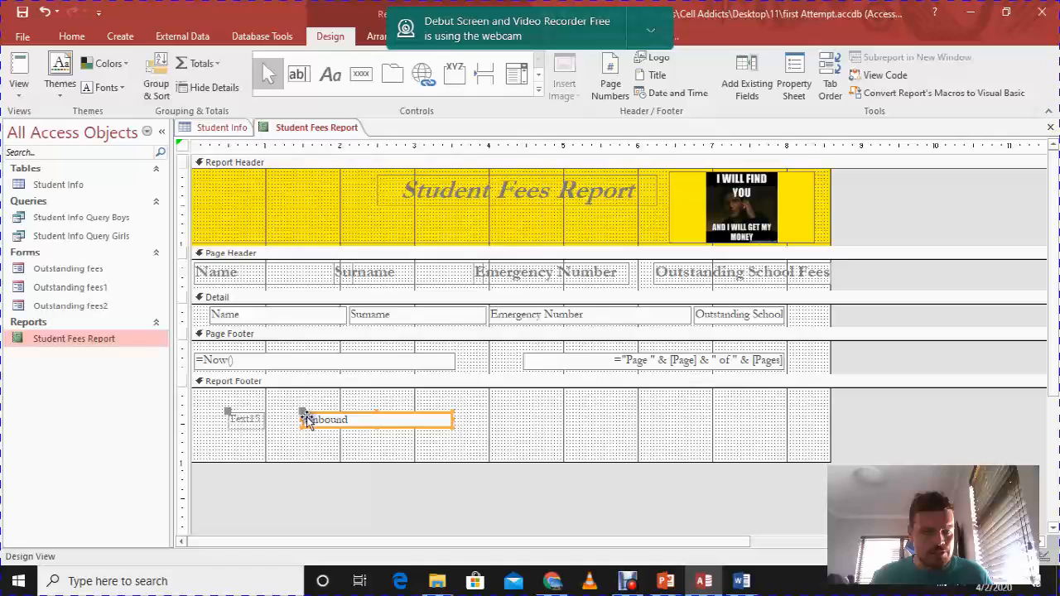
pyautogui.moveTo(327, 411)
pyautogui.mouseDown()
pyautogui.moveTo(330, 403)
pyautogui.moveTo(313, 414)
pyautogui.mouseUp()
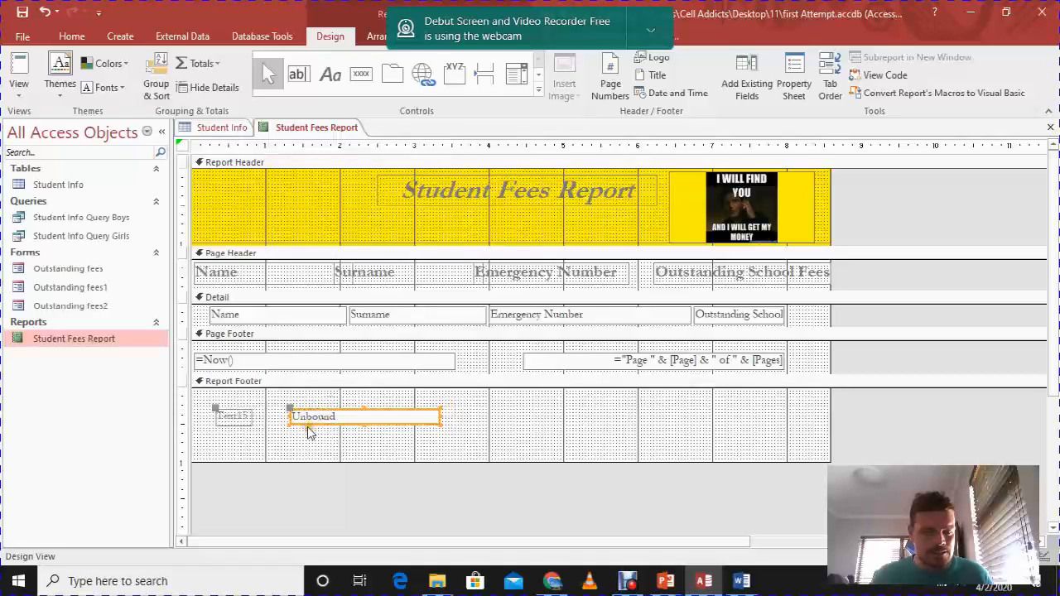
pyautogui.click(309, 437)
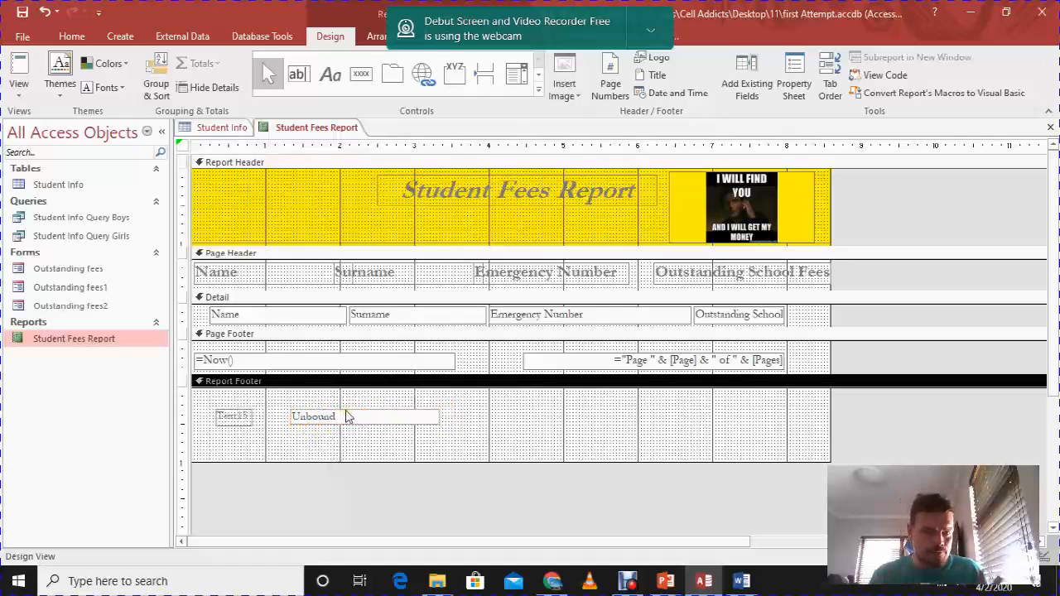
pyautogui.click(346, 416)
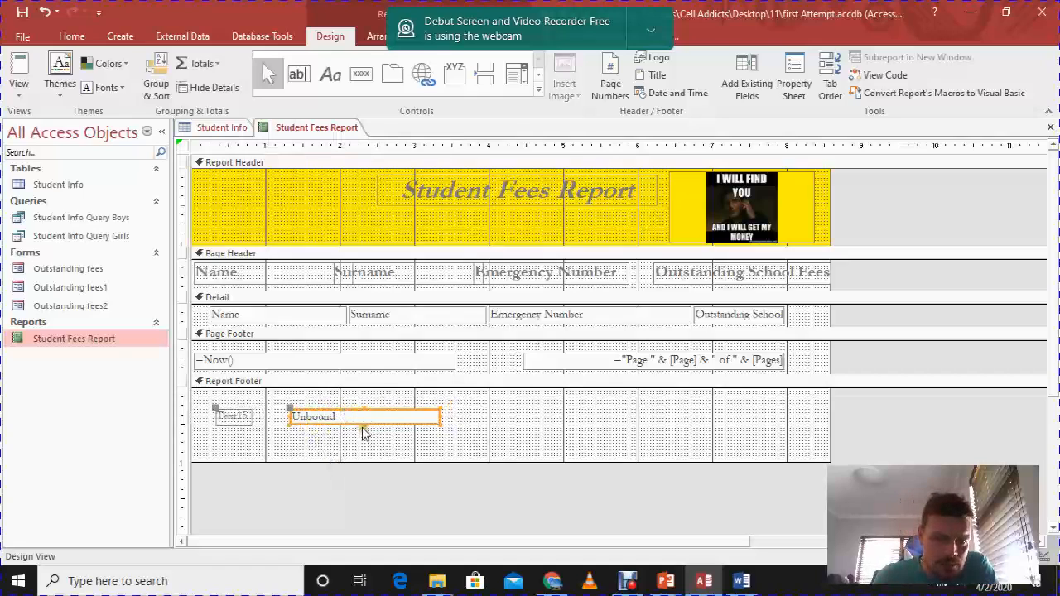
# Step: Move the Report Footer text box independently of its label to about 1.38 inches from the left edge and 0.33 inches down
pyautogui.click(363, 420)
pyautogui.click(301, 438)
pyautogui.click(292, 411)
pyautogui.moveTo(290, 408); pyautogui.dragTo(296, 404)
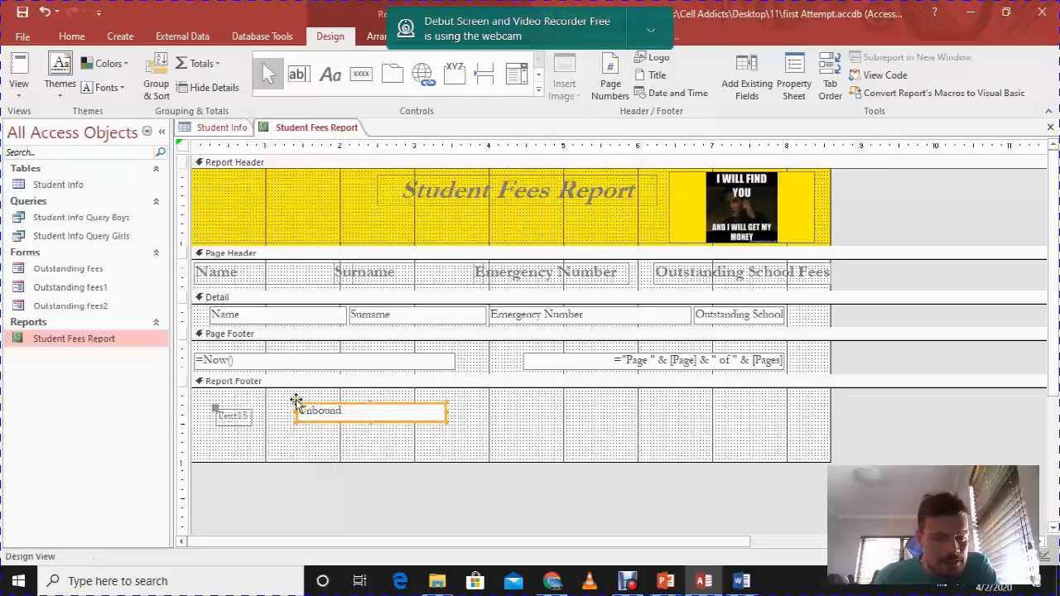
pyautogui.moveTo(297, 402)
pyautogui.mouseDown()
pyautogui.moveTo(295, 423)
pyautogui.moveTo(289, 412)
pyautogui.mouseUp()
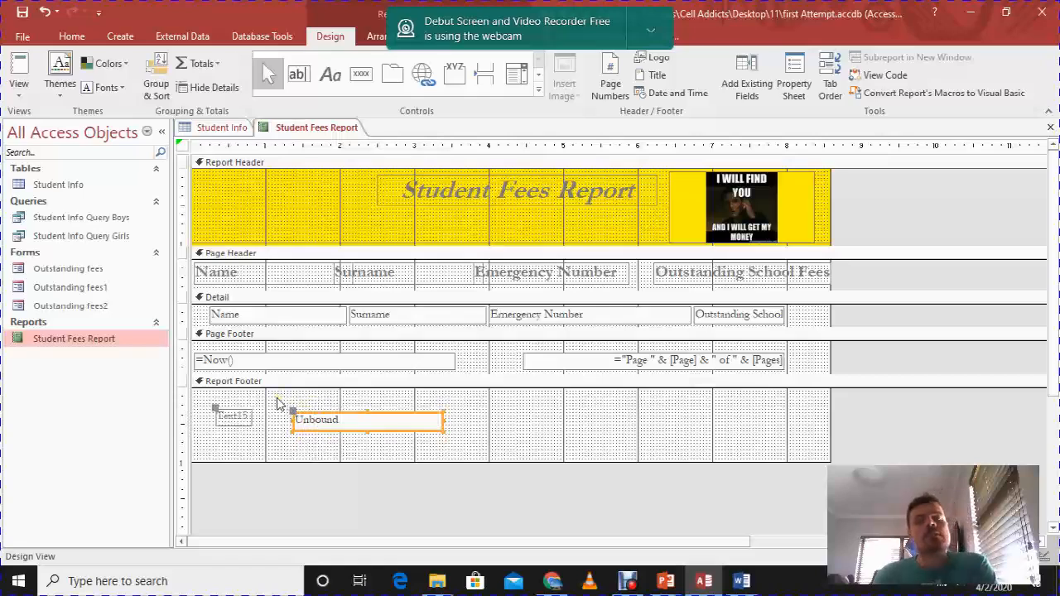
# Step: Show the properties of the text box's label in the Report Footer and widen the label to about 0.7 inches
pyautogui.doubleClick(236, 417)
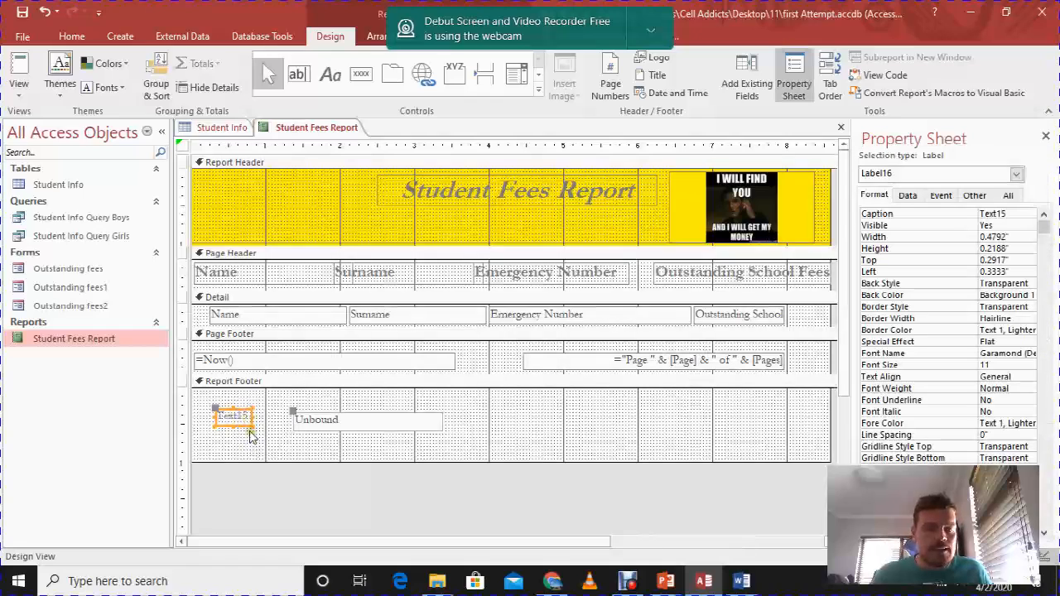
pyautogui.click(263, 416)
pyautogui.moveTo(266, 415); pyautogui.dragTo(266, 416)
# Step: Replace the Report Footer label's text with "Amount of records"
pyautogui.click(257, 418)
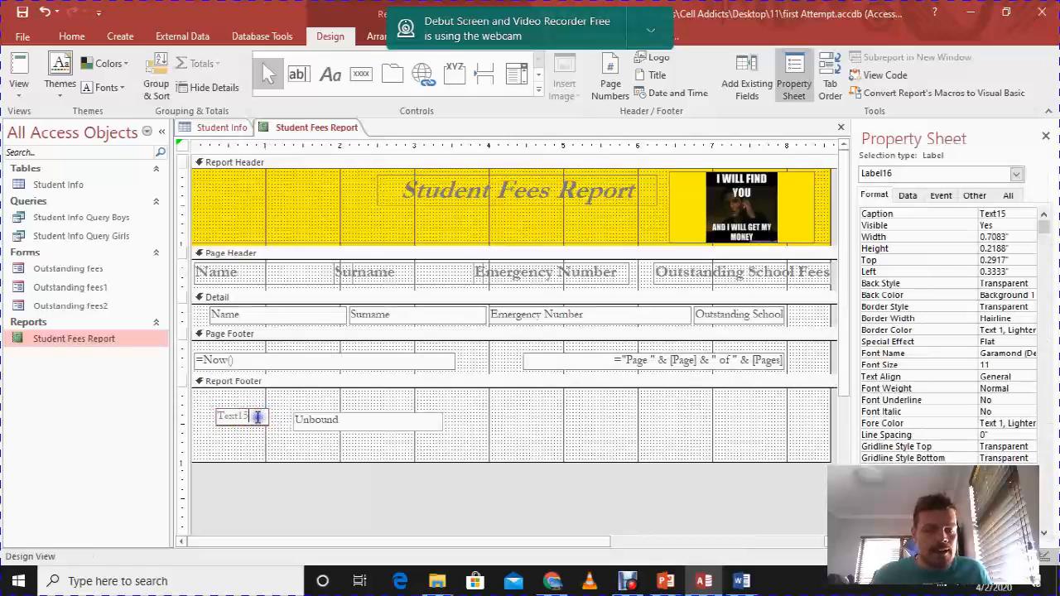
pyautogui.press('BackSpace')
pyautogui.press('BackSpace')
pyautogui.press('BackSpace')
pyautogui.press('BackSpace')
pyautogui.press('BackSpace')
pyautogui.press('BackSpace')
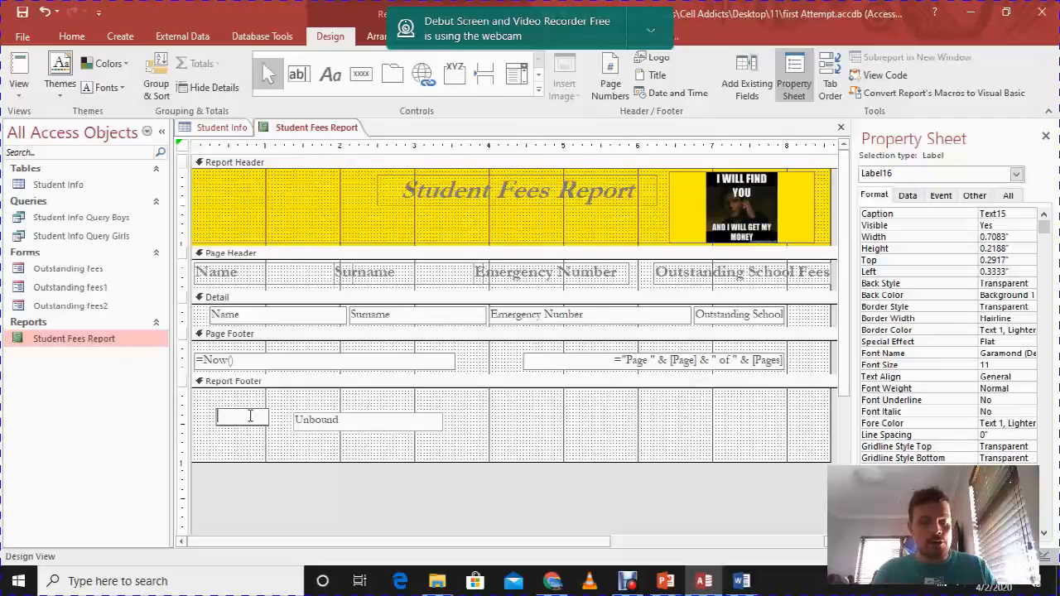
pyautogui.write('Amount')
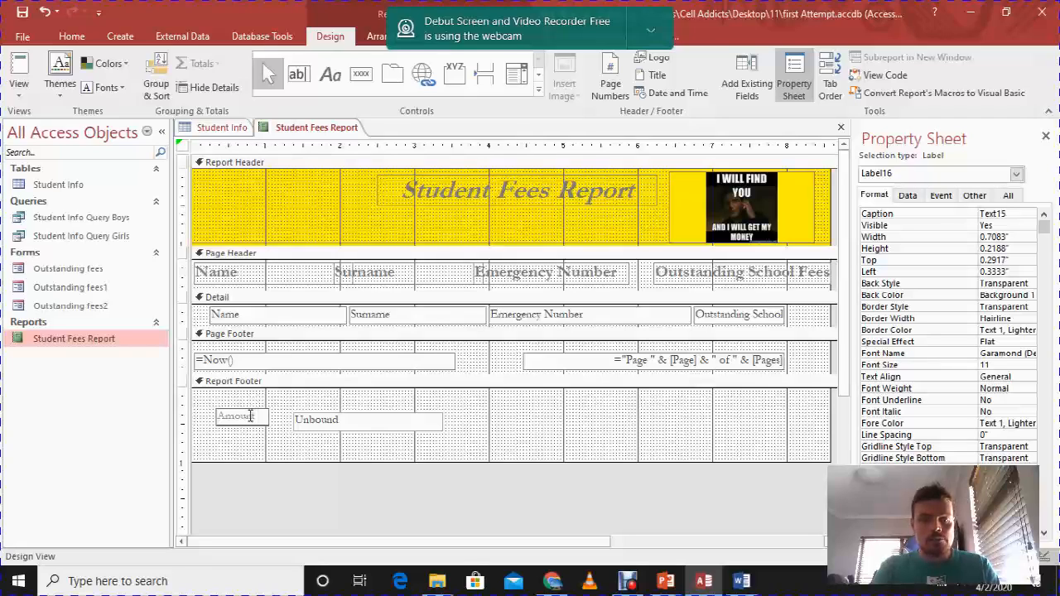
pyautogui.write(' of')
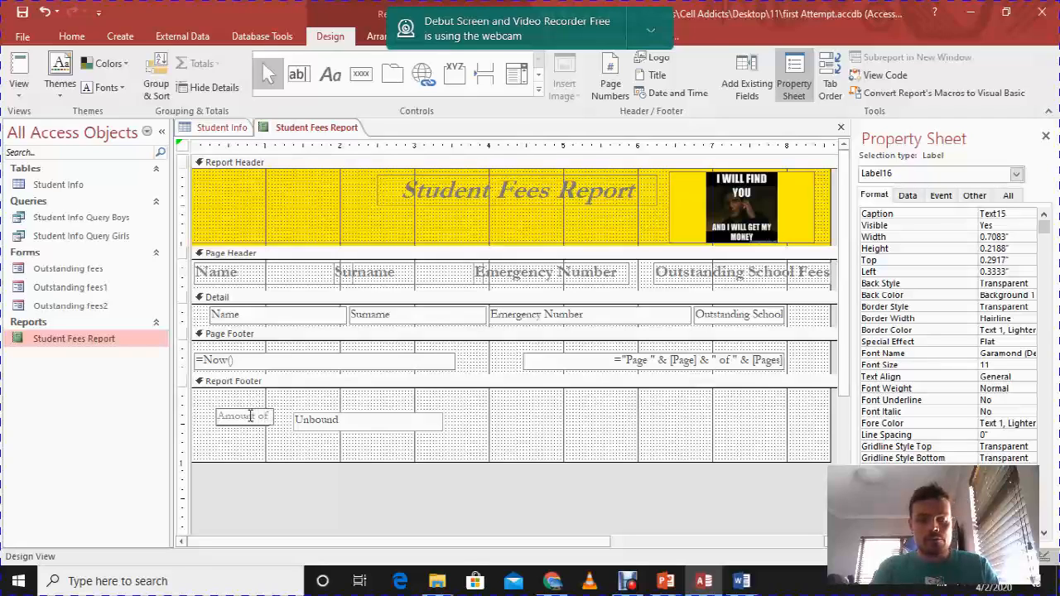
pyautogui.write(' records')
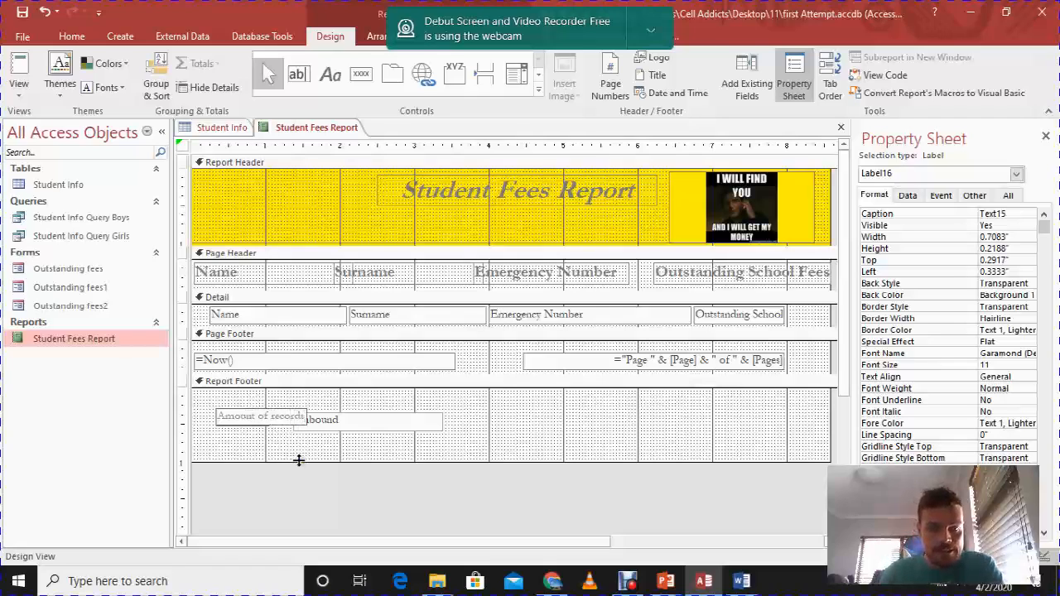
pyautogui.click(296, 457)
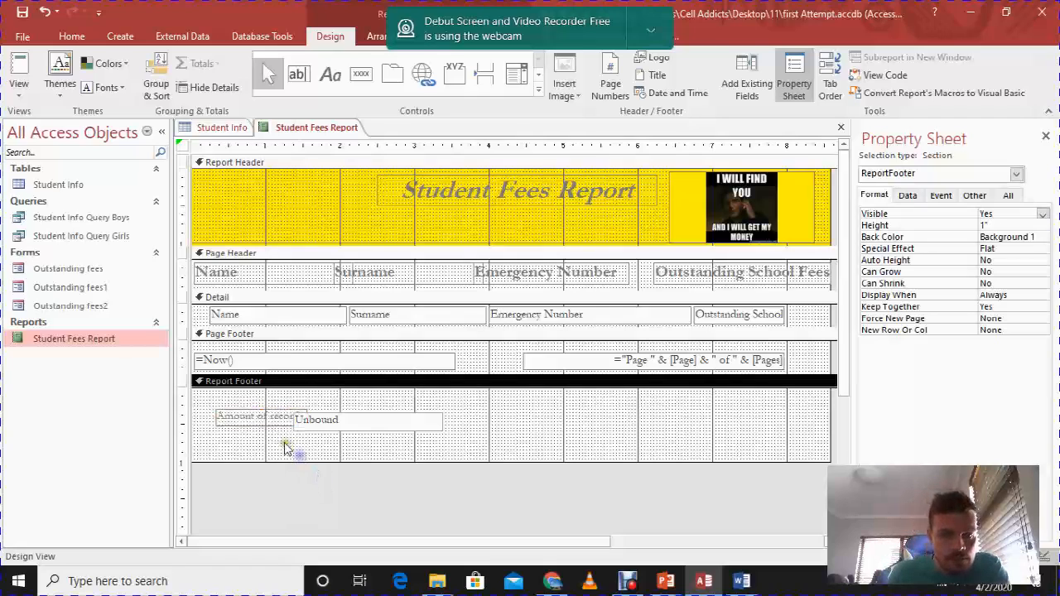
# Step: Move the unbound Report Footer text box away from its label to about 5.4 inches from the left edge
pyautogui.click(340, 420)
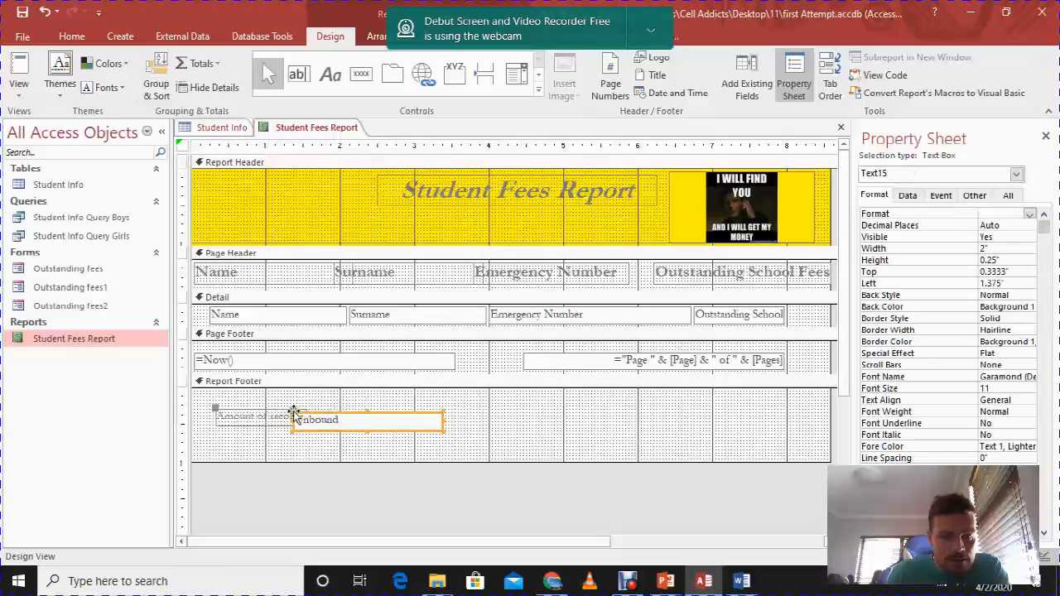
pyautogui.moveTo(294, 412); pyautogui.dragTo(568, 414)
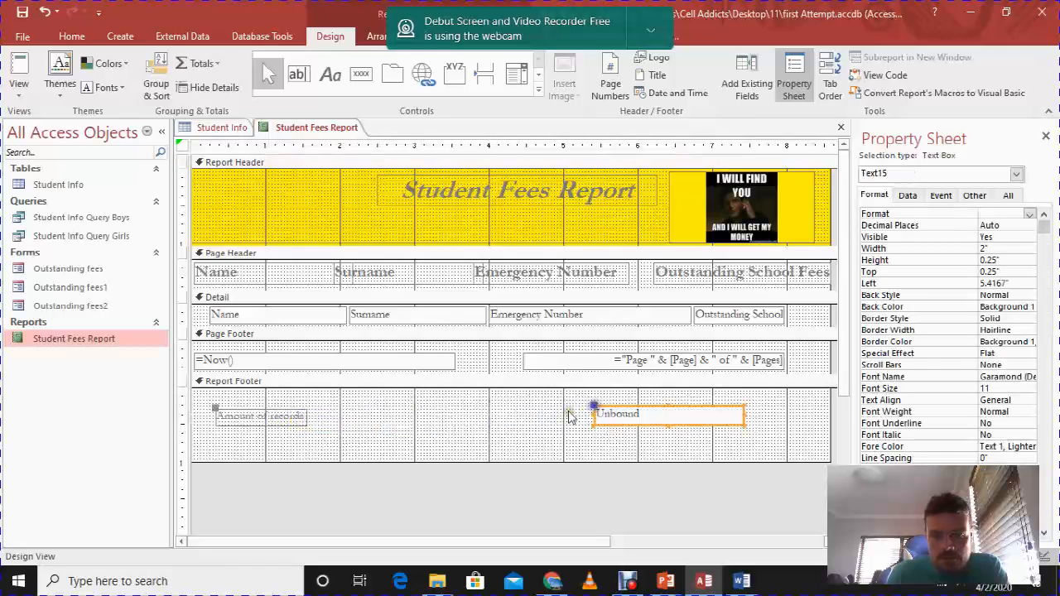
pyautogui.click(389, 423)
# Step: Enlarge the "Amount of records" label to about 1.38 by 0.3 inches and format its text as bold, size 14
pyautogui.click(248, 416)
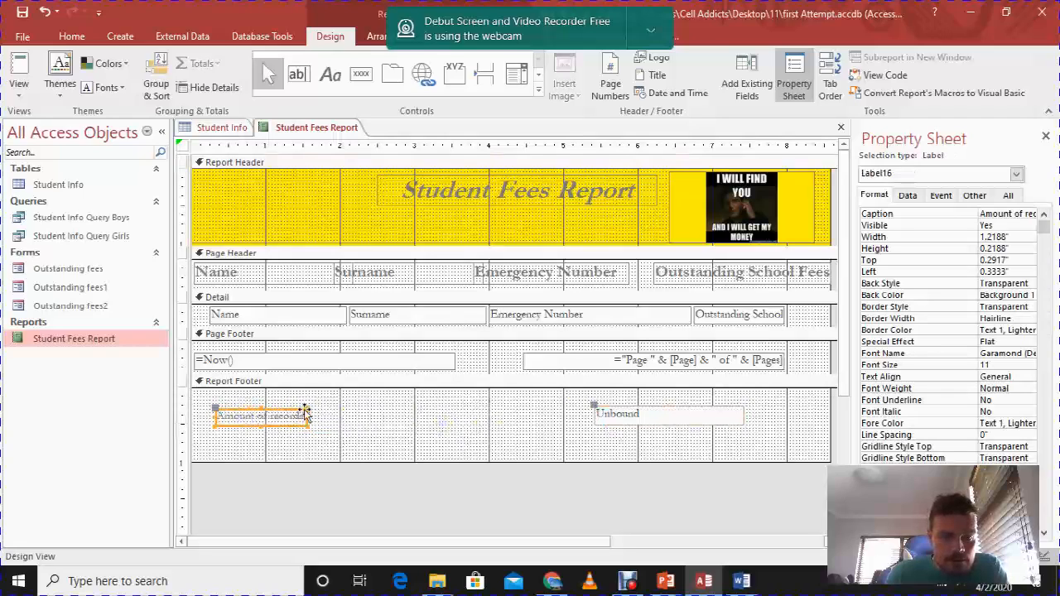
pyautogui.moveTo(306, 409); pyautogui.dragTo(218, 410)
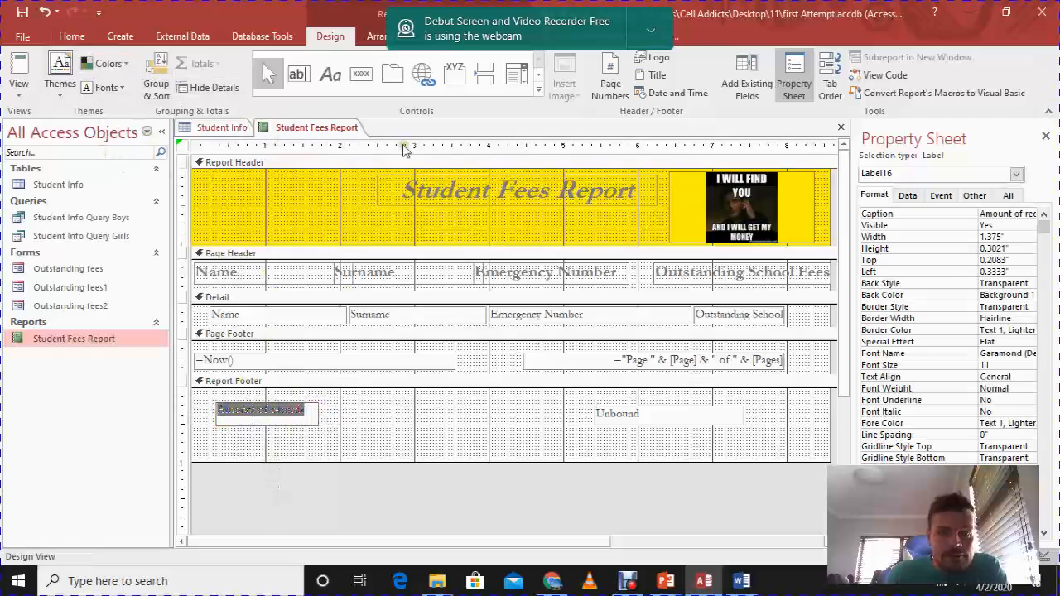
pyautogui.click(84, 38)
pyautogui.click(608, 87)
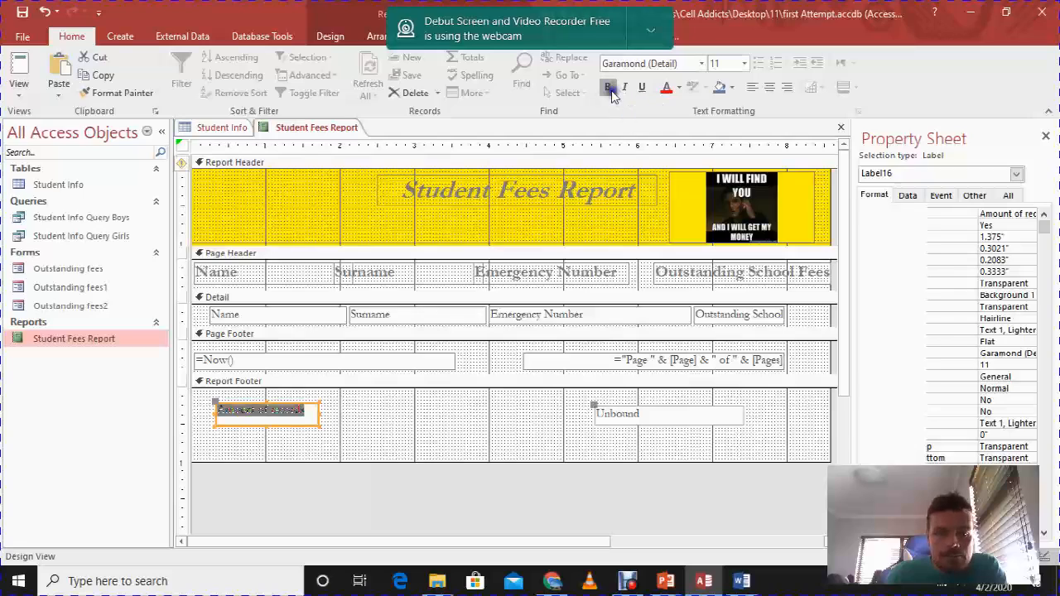
pyautogui.click(744, 63)
pyautogui.click(721, 155)
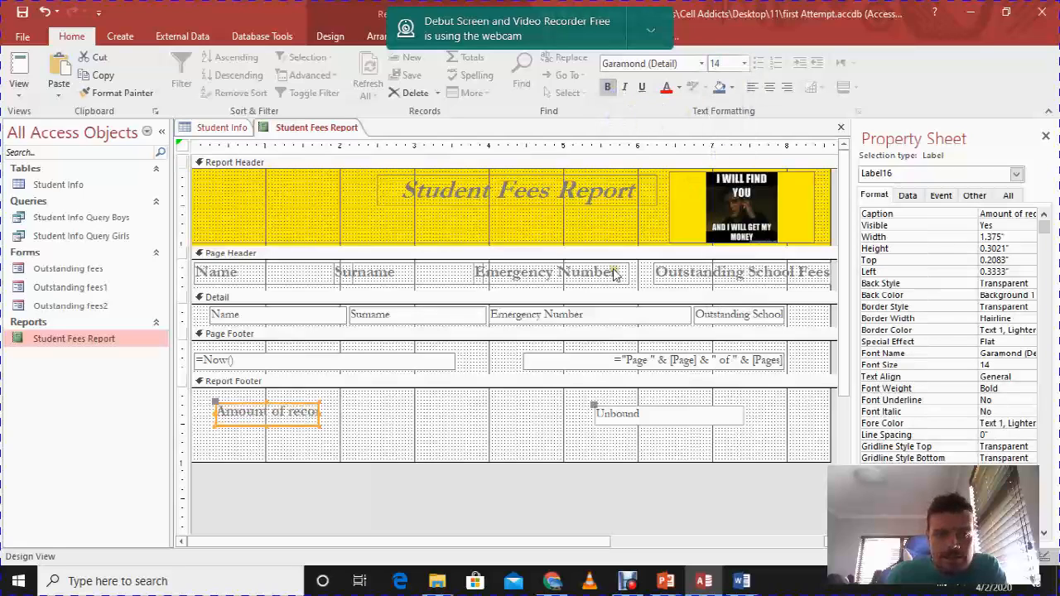
# Step: Widen the "Amount of records" label to about 1.67 inches so its full text fits
pyautogui.click(319, 415)
pyautogui.moveTo(334, 412)
pyautogui.mouseDown()
pyautogui.moveTo(350, 416)
pyautogui.moveTo(341, 413)
pyautogui.mouseUp()
pyautogui.click(383, 399)
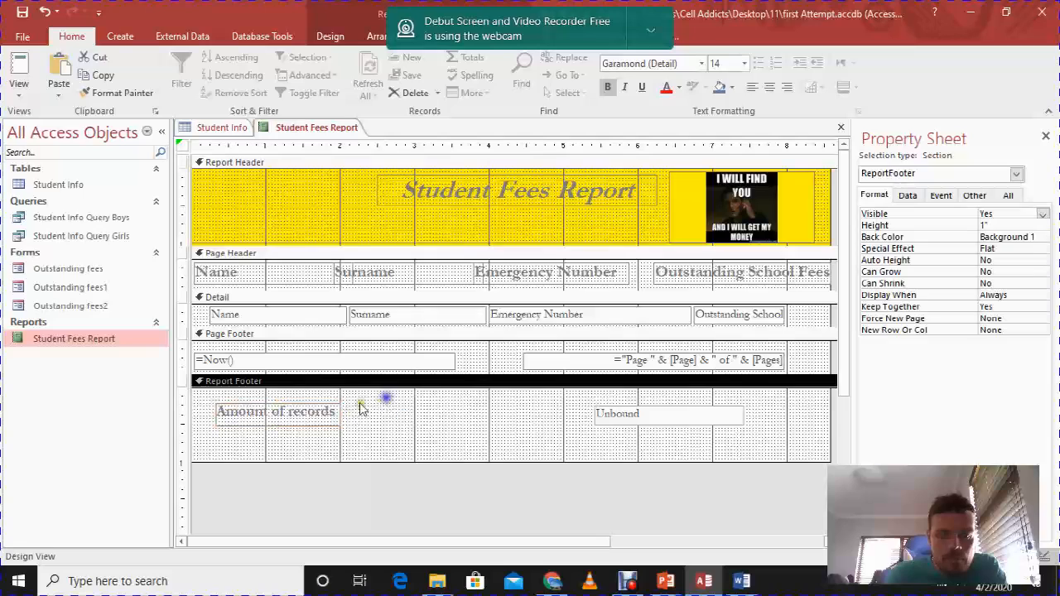
# Step: Move the "Amount of records" label to about 0.29 inches from the left edge and 0.13 inches down in the Report Footer
pyautogui.click(258, 411)
pyautogui.moveTo(218, 402)
pyautogui.mouseDown()
pyautogui.moveTo(198, 398)
pyautogui.moveTo(210, 397)
pyautogui.mouseUp()
pyautogui.click(376, 410)
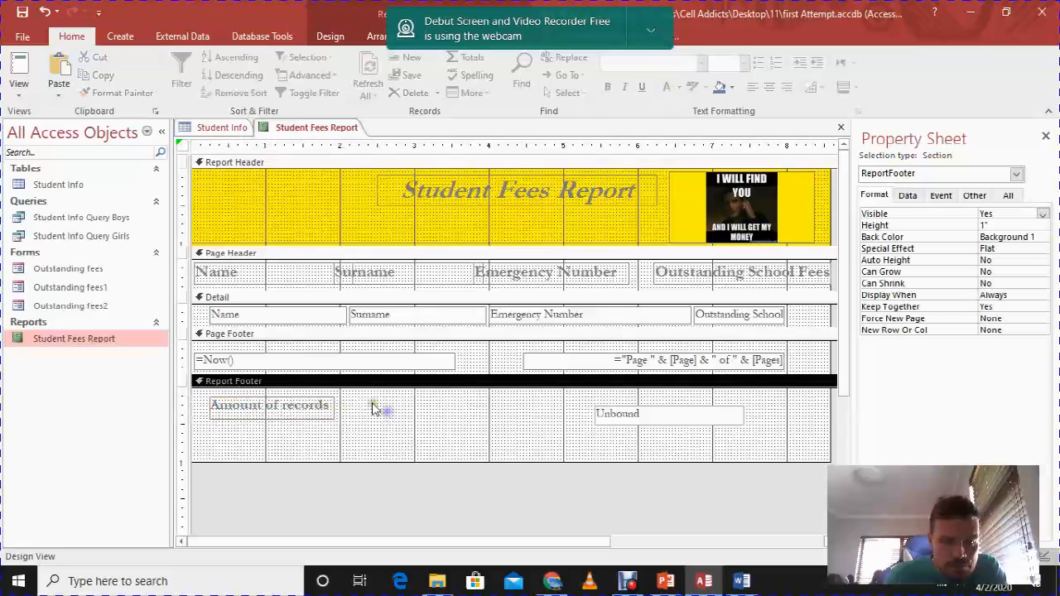
pyautogui.click(233, 407)
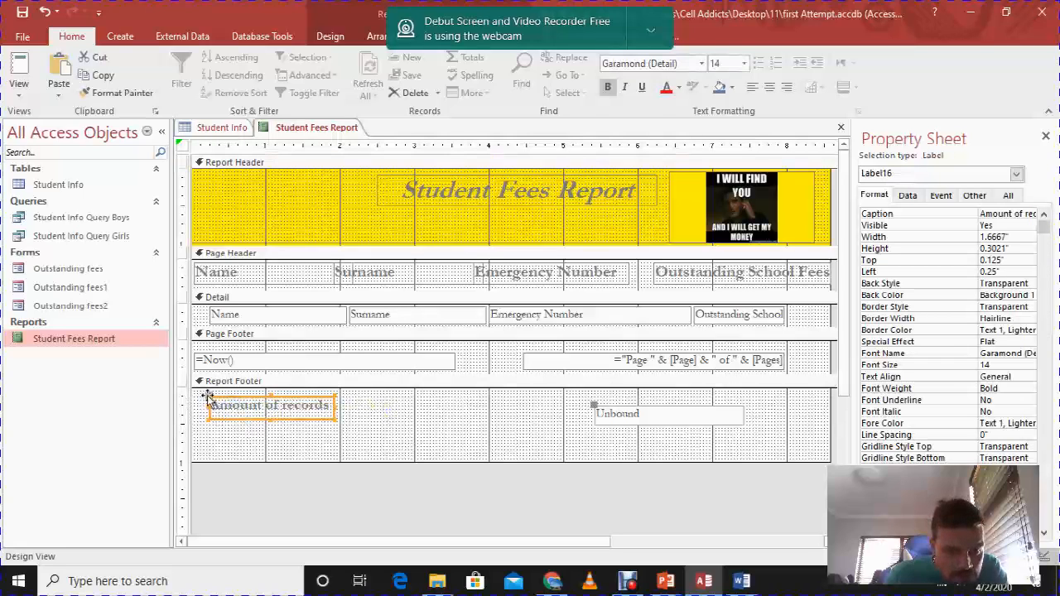
pyautogui.click(424, 428)
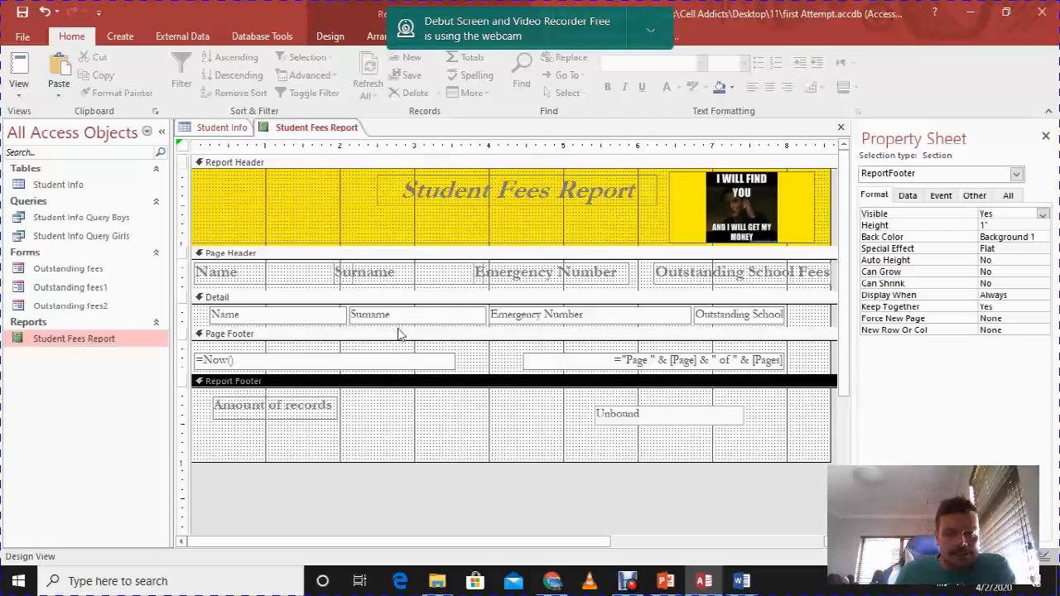
# Step: Move the unbound text box to about 5.96 inches across and 0.04 inches down, and increase its height to about 0.38 inches
pyautogui.click(665, 420)
pyautogui.moveTo(594, 408); pyautogui.dragTo(635, 386)
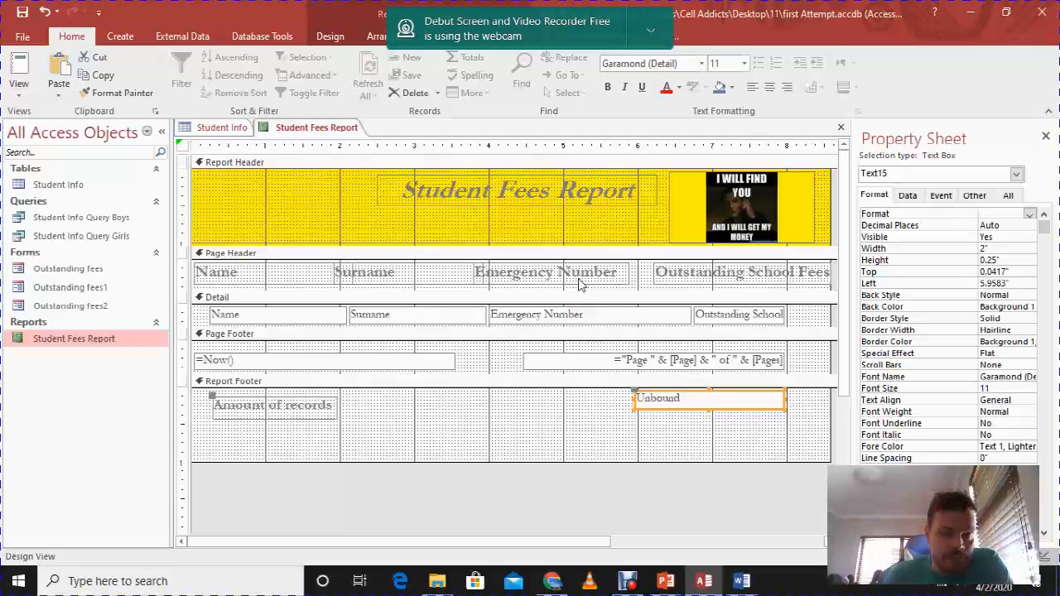
pyautogui.moveTo(706, 409)
pyautogui.mouseDown()
pyautogui.moveTo(708, 426)
pyautogui.moveTo(706, 418)
pyautogui.mouseUp()
# Step: Set the unbound Report Footer text box's font size to 14, matching the "Amount of records" label
pyautogui.click(705, 402)
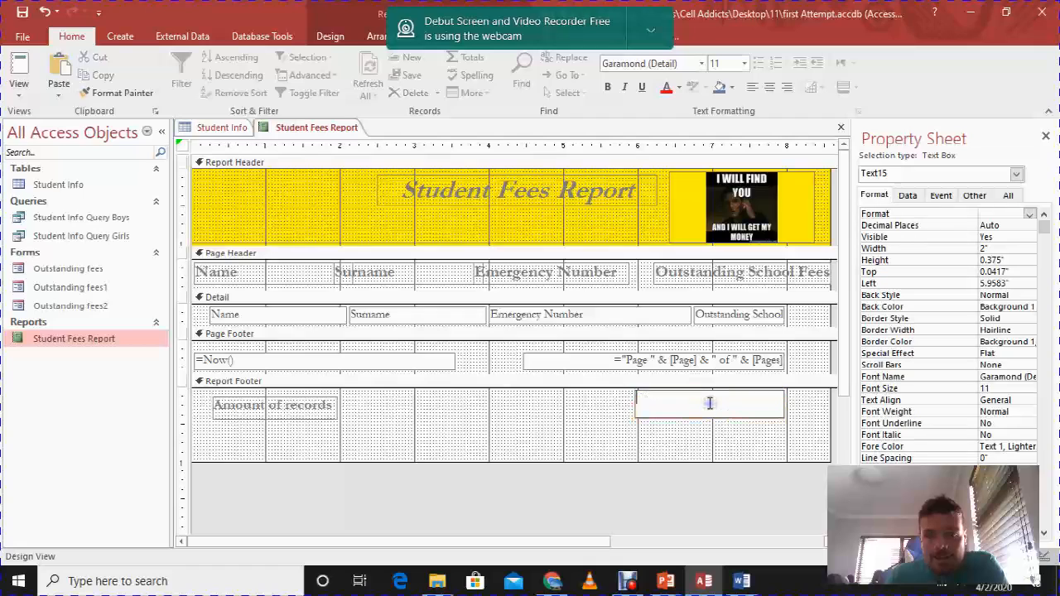
pyautogui.click(744, 62)
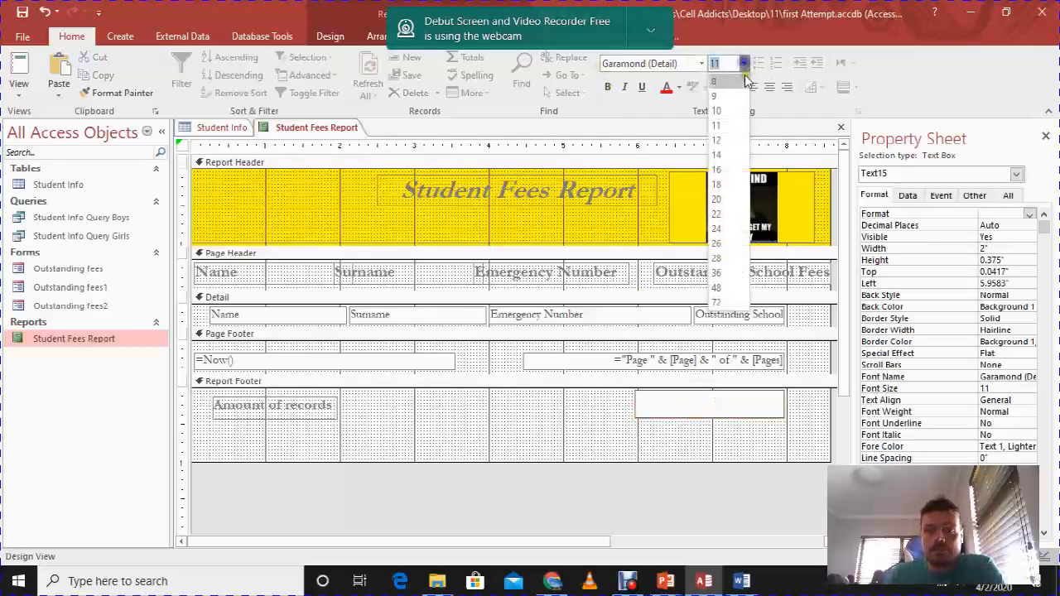
pyautogui.click(728, 155)
pyautogui.click(698, 402)
pyautogui.click(310, 406)
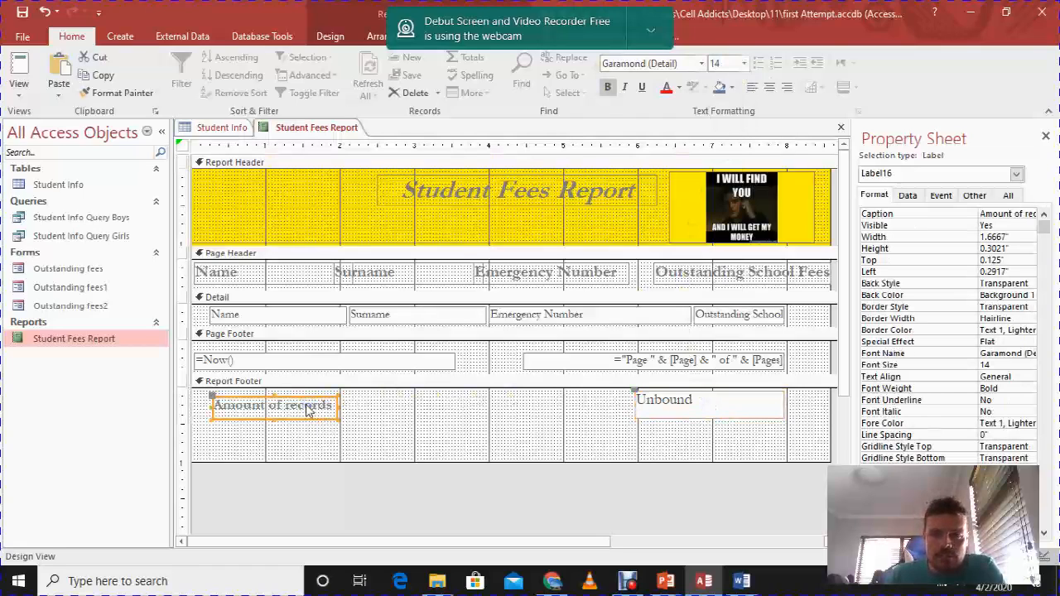
# Step: Enter the formula =count([Name]) in the unbound Report Footer text box, leaving the box selected
pyautogui.click(694, 415)
pyautogui.click(701, 403)
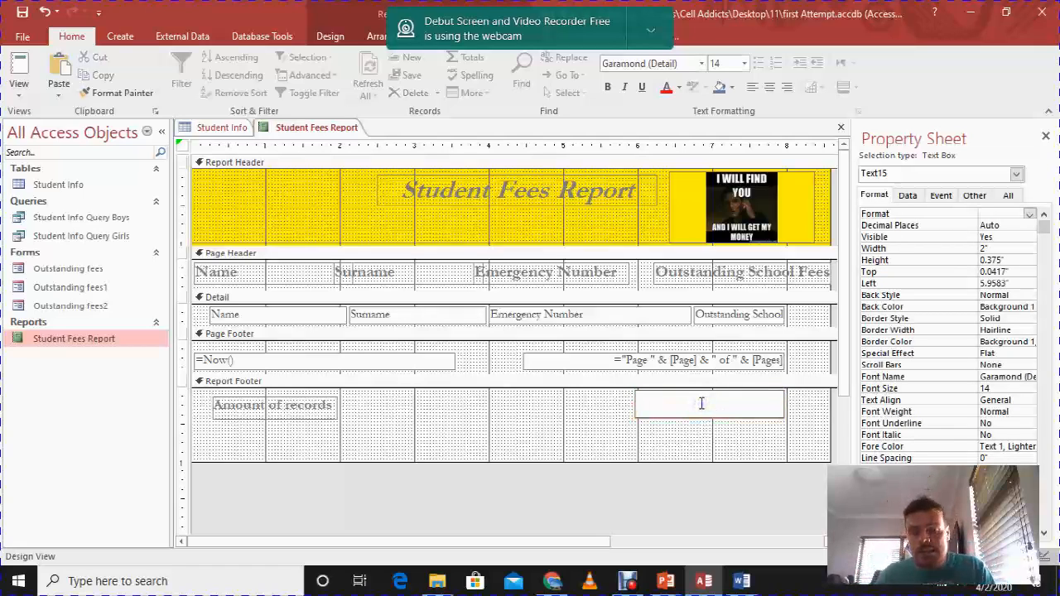
pyautogui.write('=')
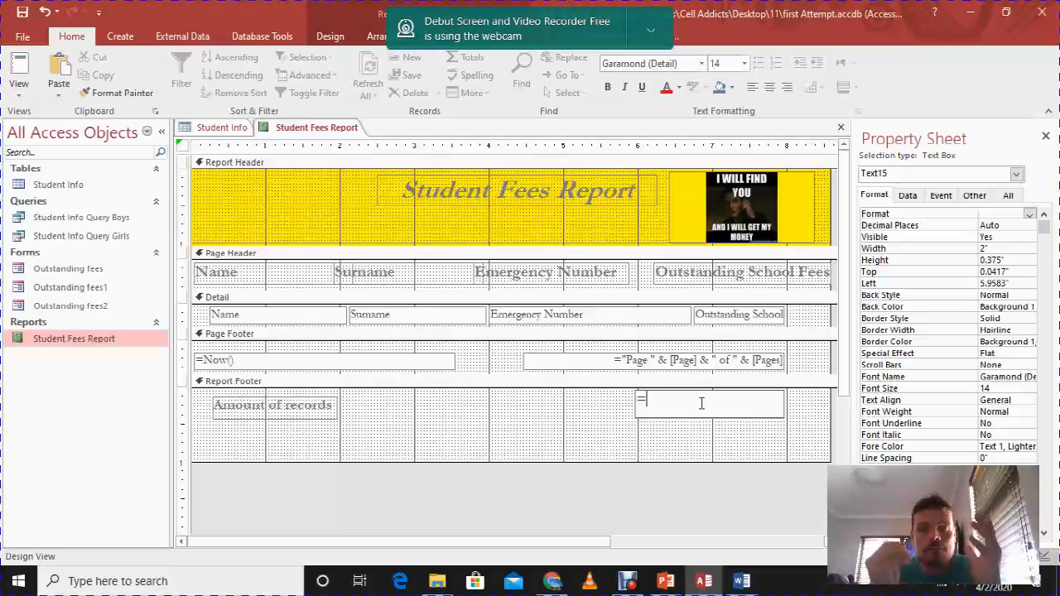
pyautogui.write('count')
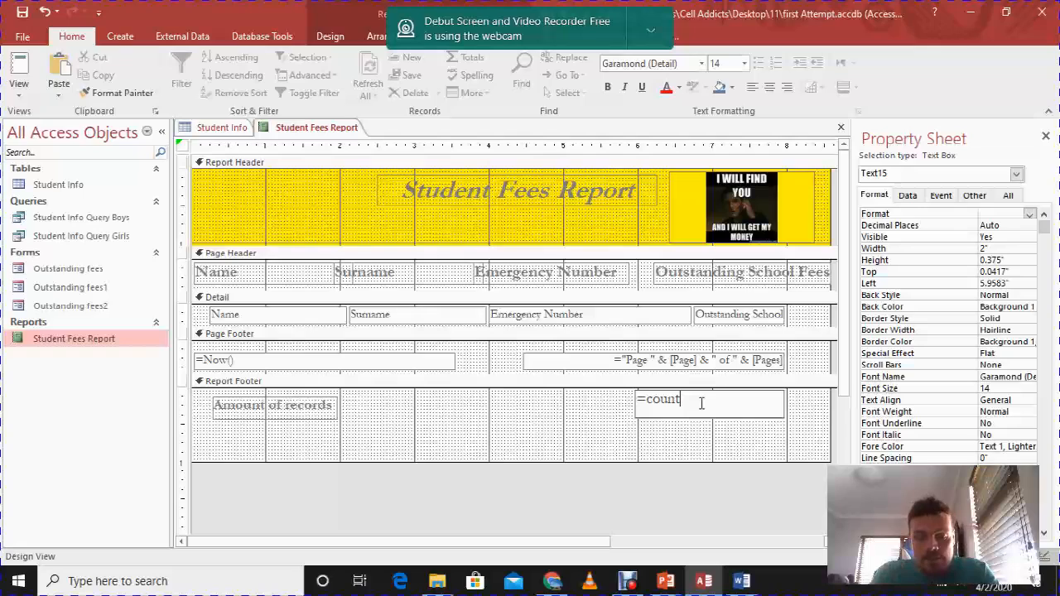
pyautogui.write('(')
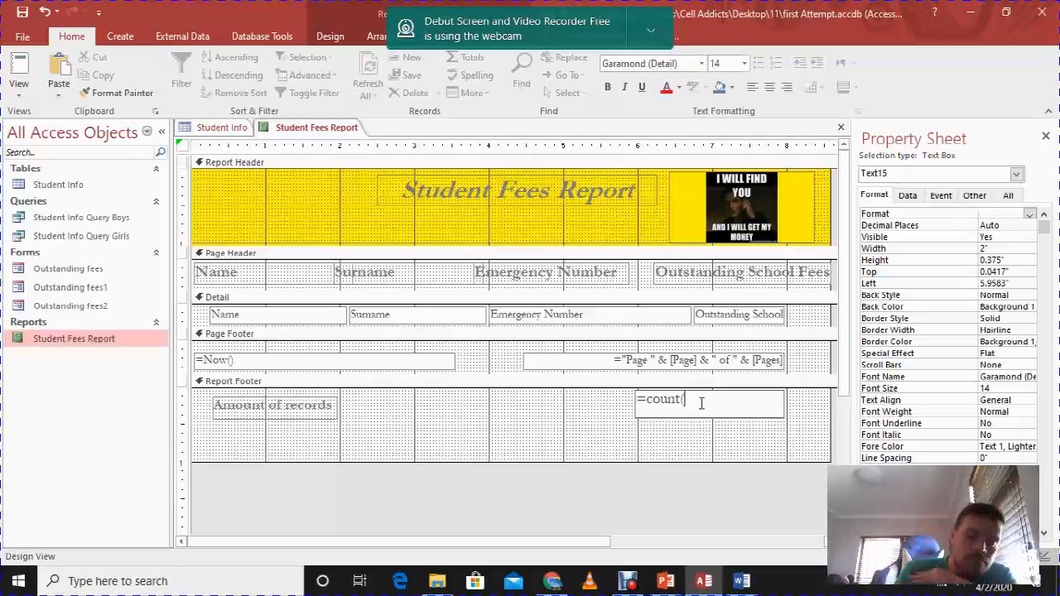
pyautogui.write('[')
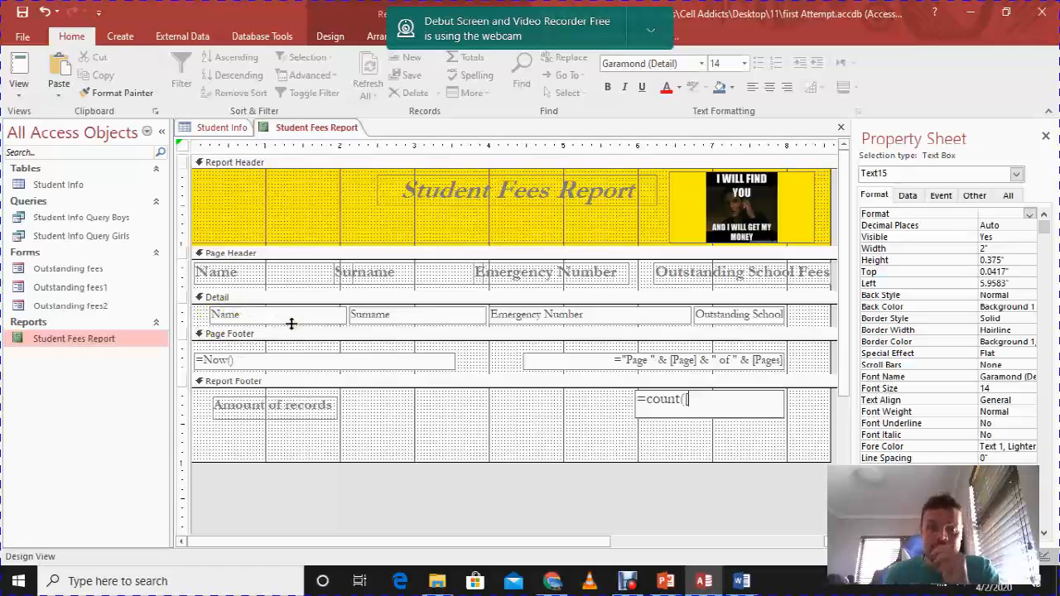
pyautogui.write('[N')
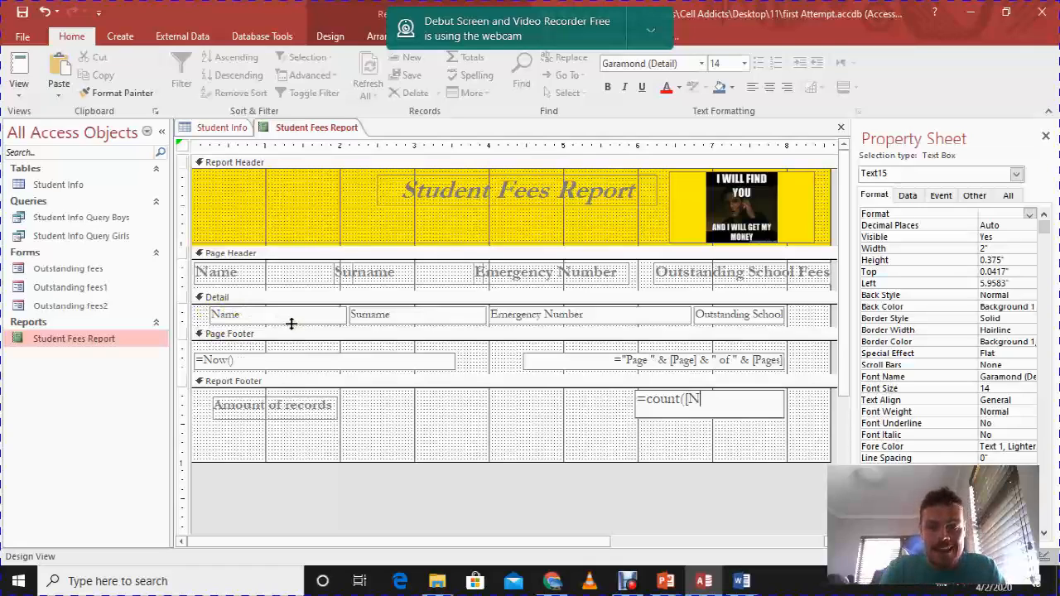
pyautogui.write('ames')
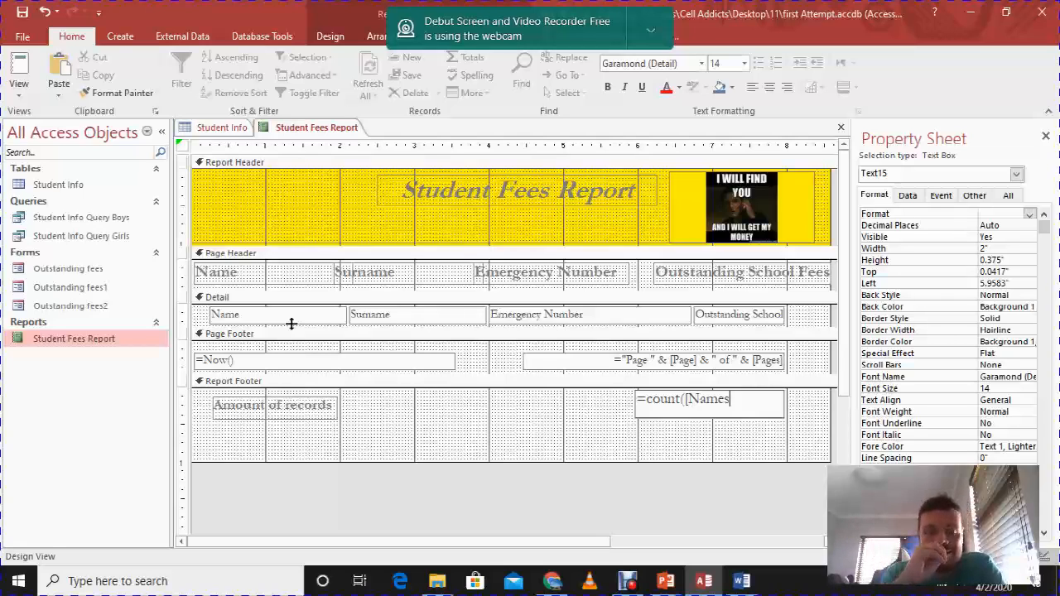
pyautogui.press('BackSpace')
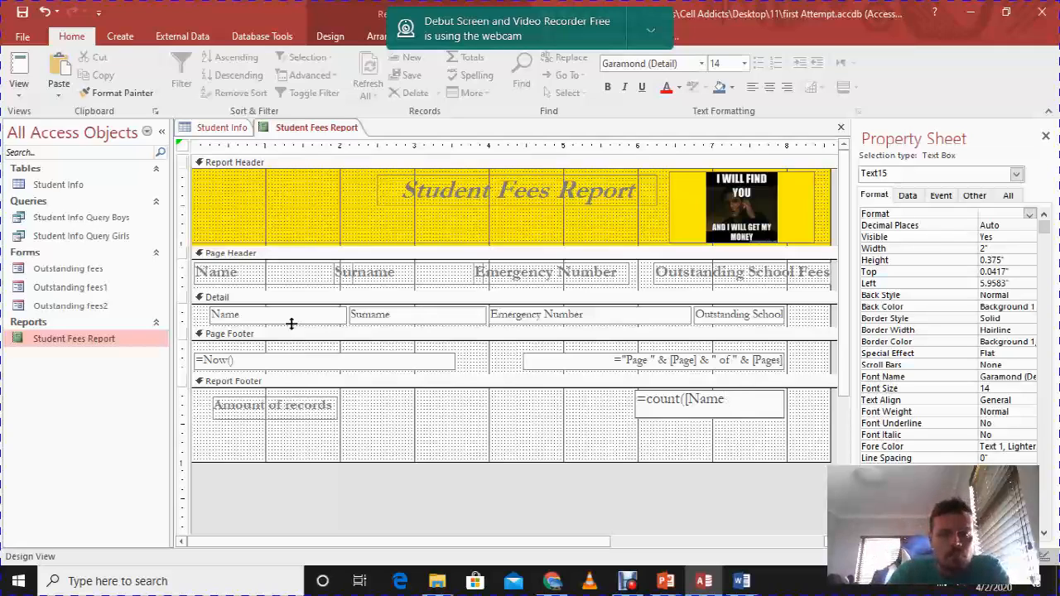
pyautogui.write(']')
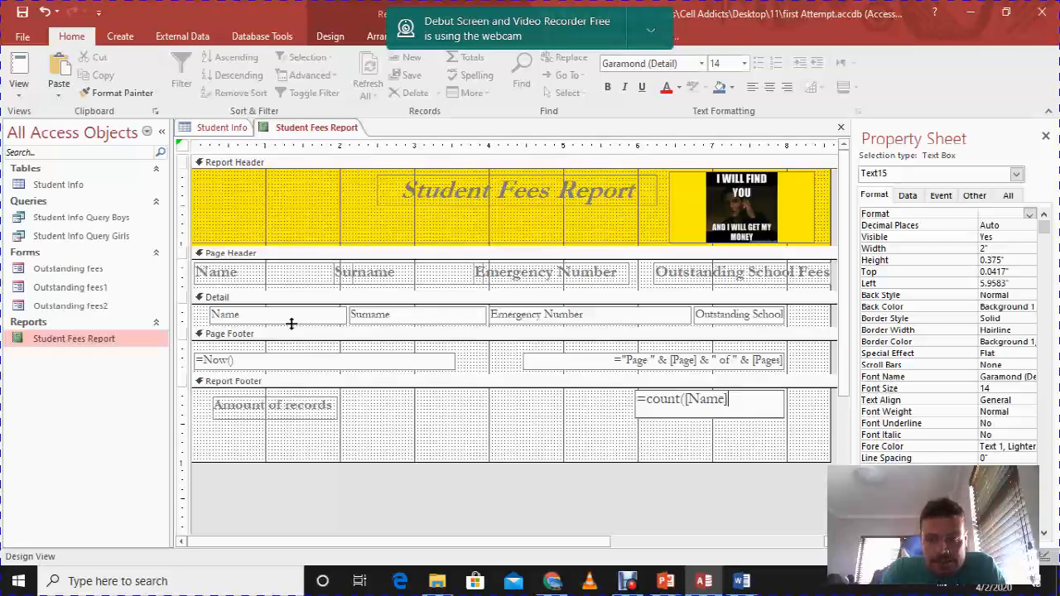
pyautogui.write(')')
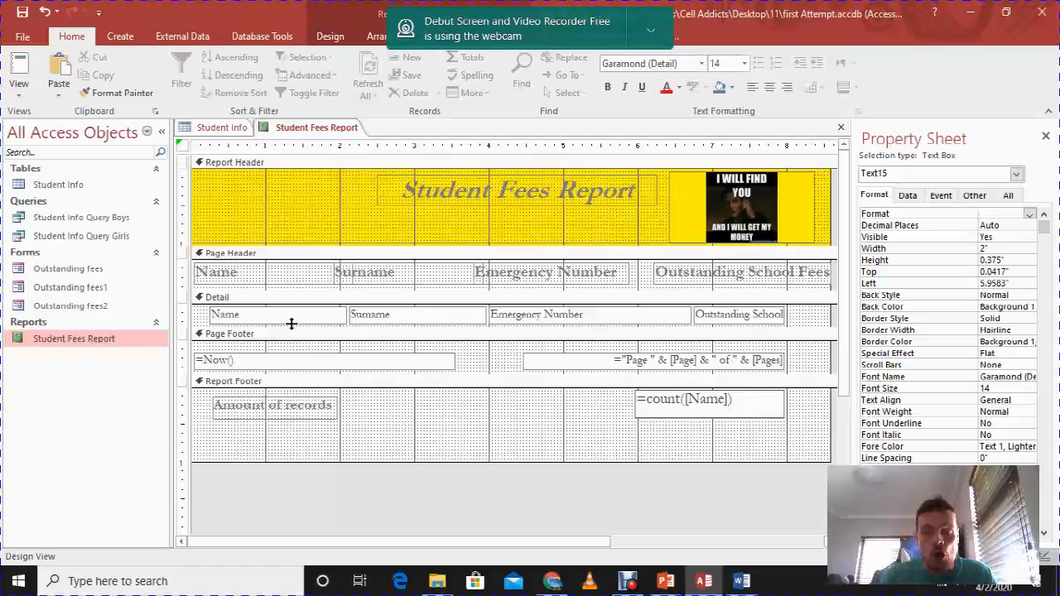
pyautogui.click(577, 451)
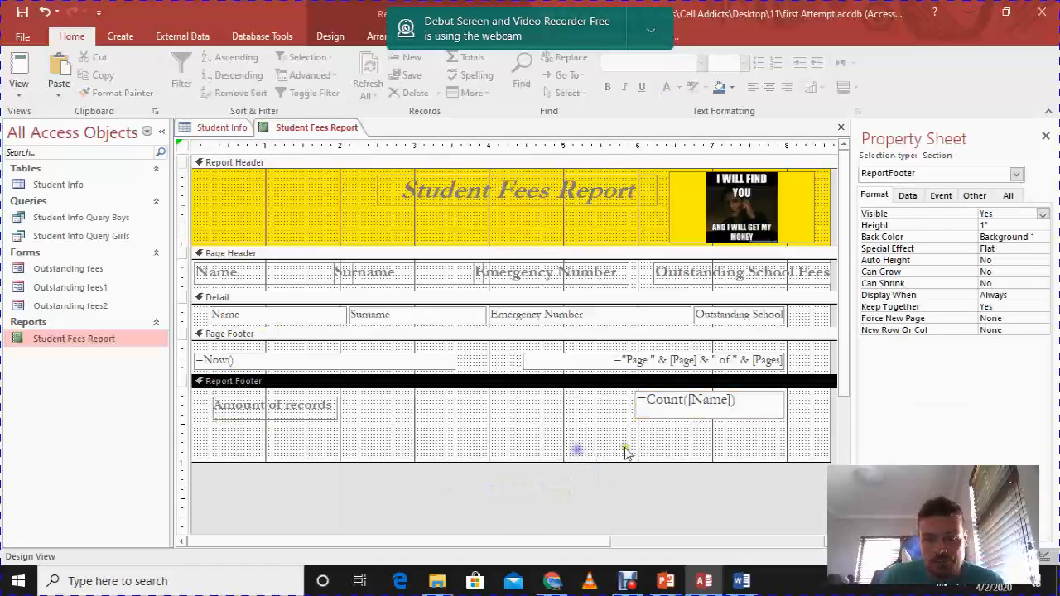
pyautogui.click(680, 404)
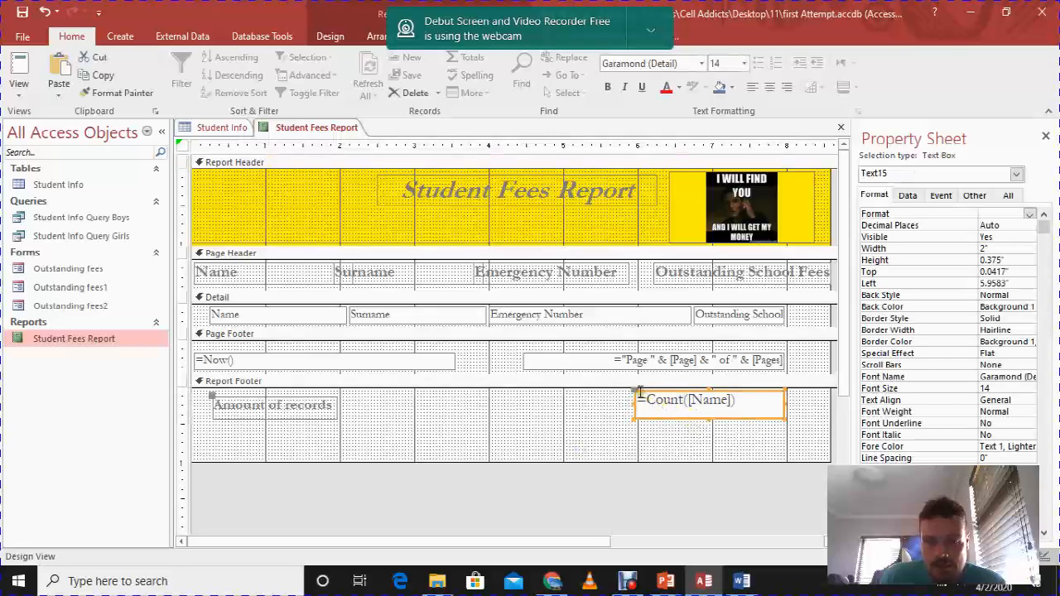
# Step: Lower the =Count([Name]) text box to about 0.13 inches down in the Report Footer and check it in Report View
pyautogui.moveTo(631, 388); pyautogui.dragTo(632, 394)
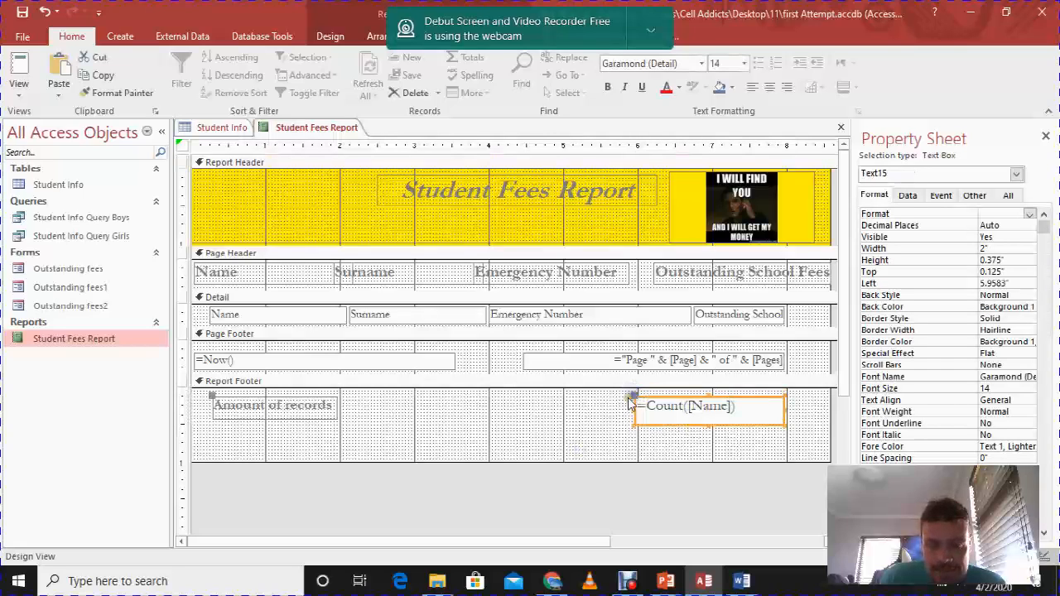
pyautogui.click(601, 416)
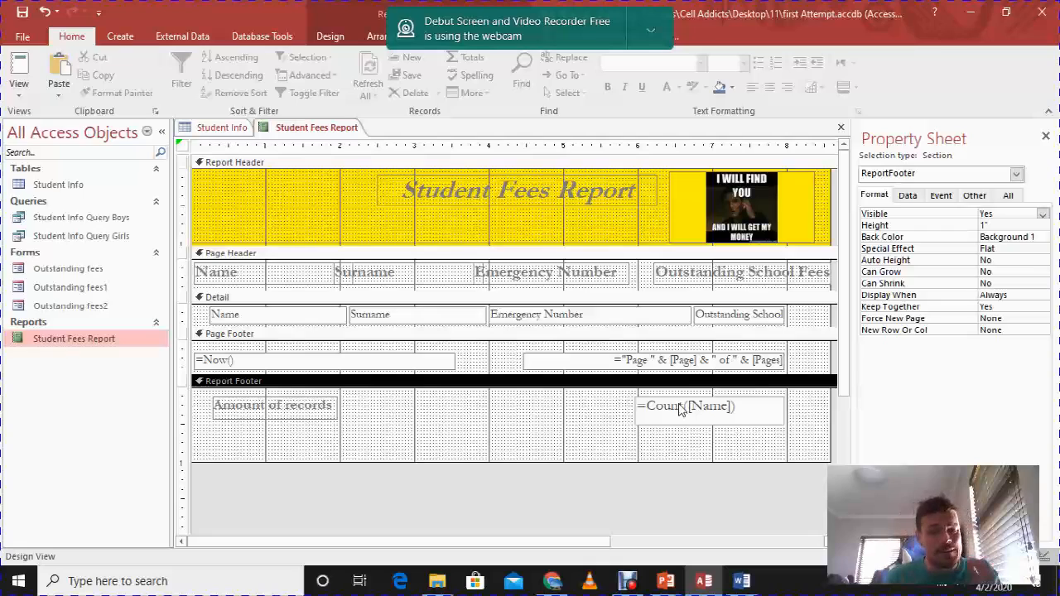
pyautogui.click(19, 89)
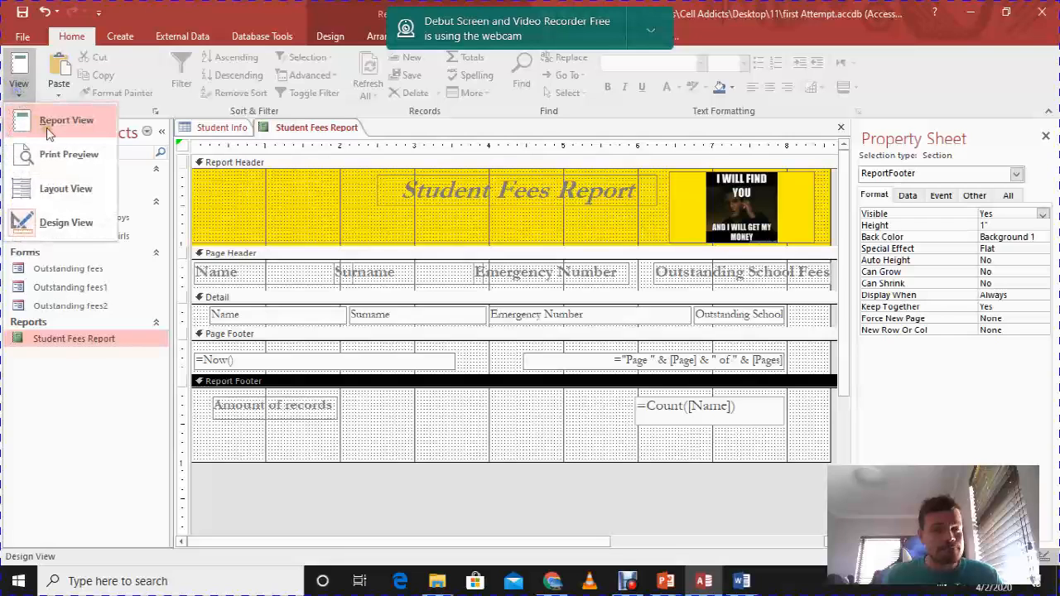
pyautogui.click(37, 123)
pyautogui.scroll(-1, 434, 338)
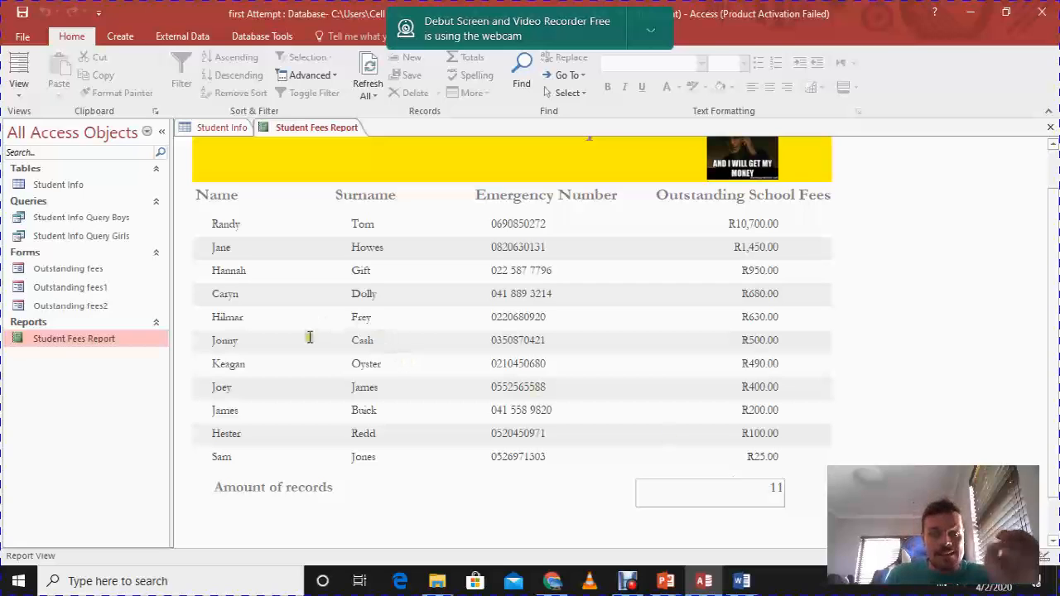
# Step: Back in Design View, narrow the =Count([Name]) text box to about 1.33 inches and check the result in Report View
pyautogui.click(17, 86)
pyautogui.click(52, 219)
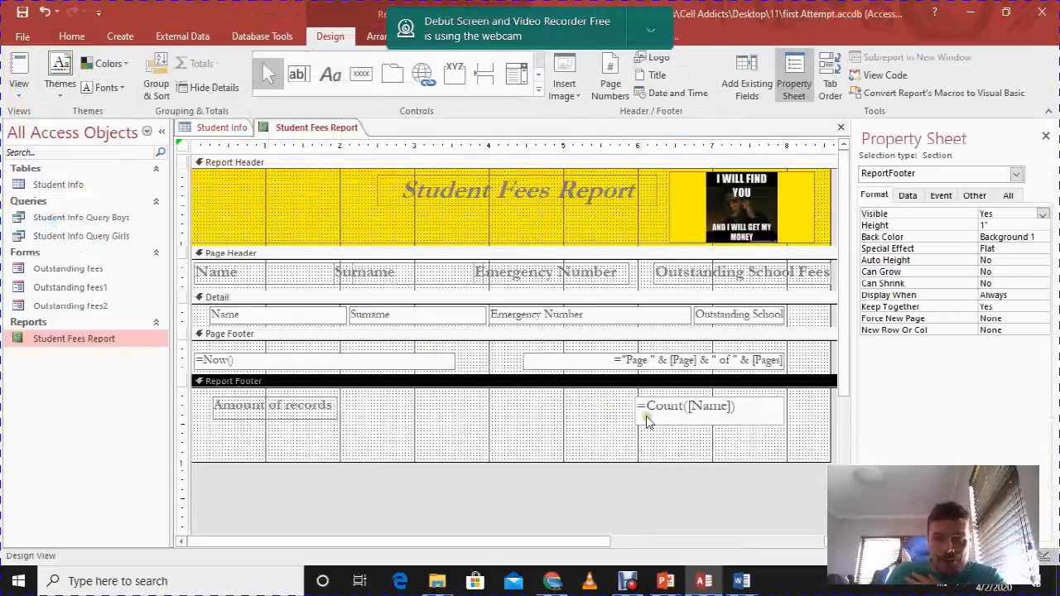
pyautogui.click(782, 411)
pyautogui.moveTo(784, 409); pyautogui.dragTo(735, 414)
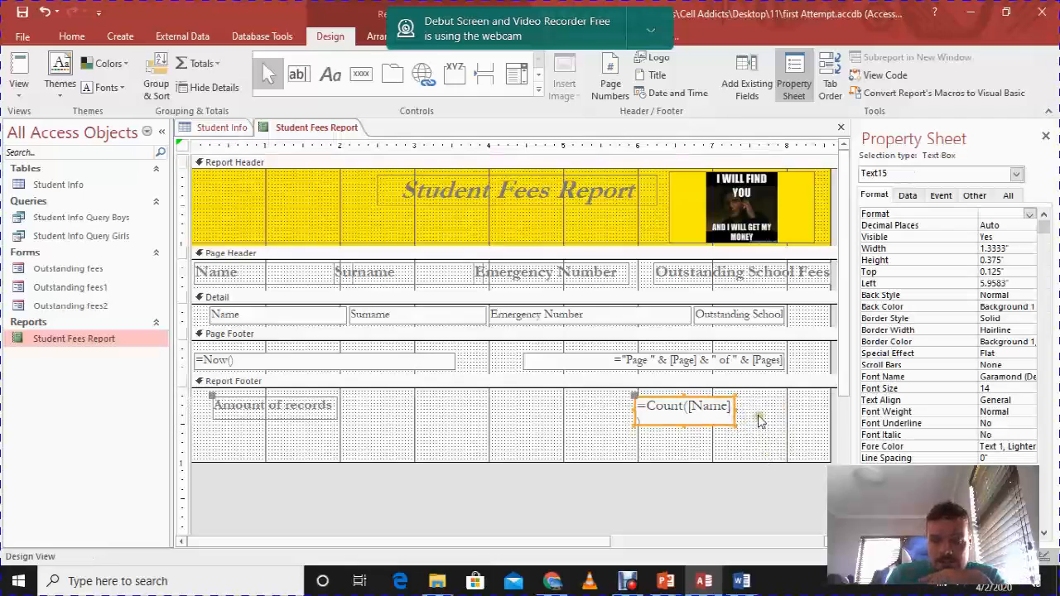
pyautogui.click(759, 418)
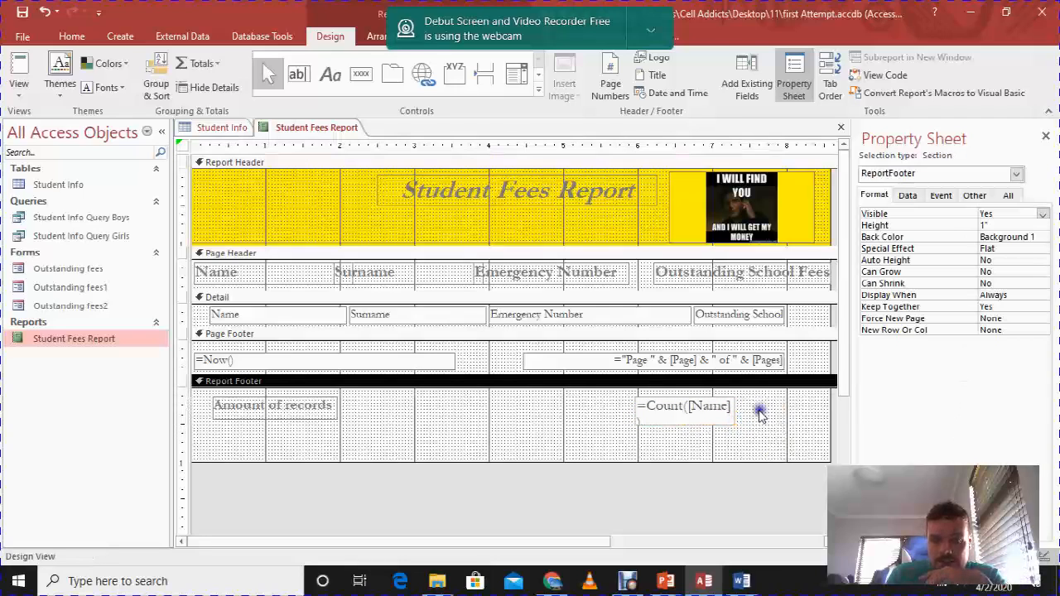
pyautogui.click(19, 88)
pyautogui.click(37, 118)
pyautogui.scroll(-1, 564, 410)
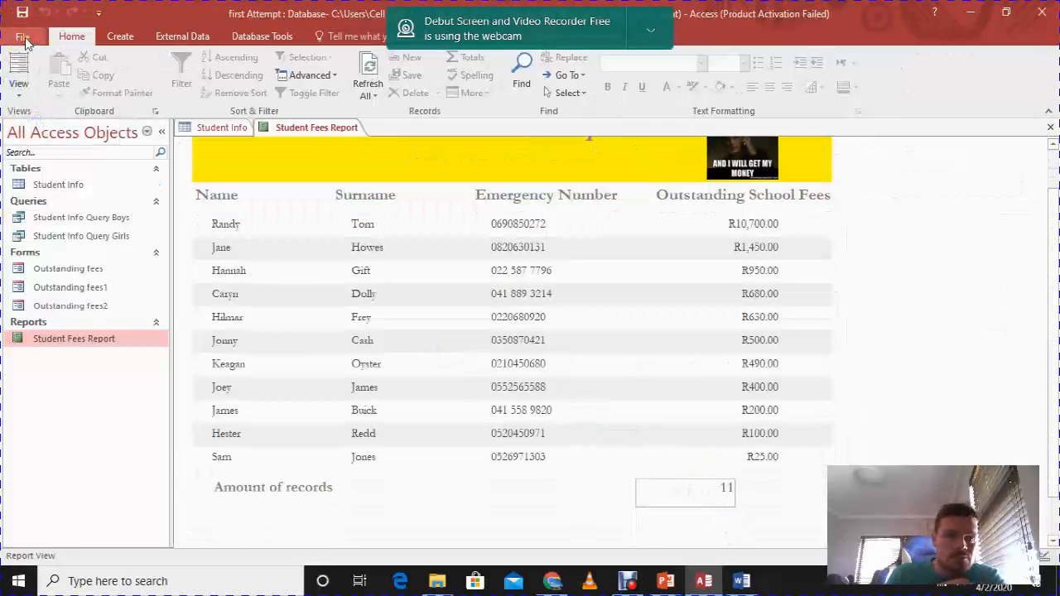
# Step: In Design View, move the =Count([Name]) text box directly beneath the "Amount of records" label, aligning their right edges, and check it in Report View
pyautogui.click(18, 91)
pyautogui.click(68, 222)
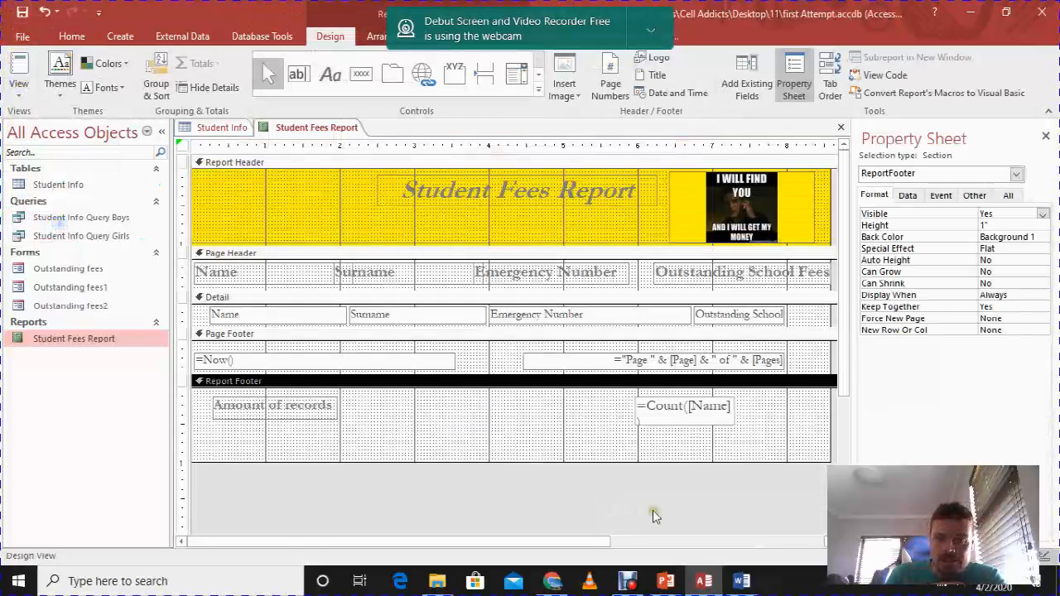
pyautogui.click(640, 419)
pyautogui.moveTo(632, 404); pyautogui.dragTo(236, 414)
pyautogui.click(377, 406)
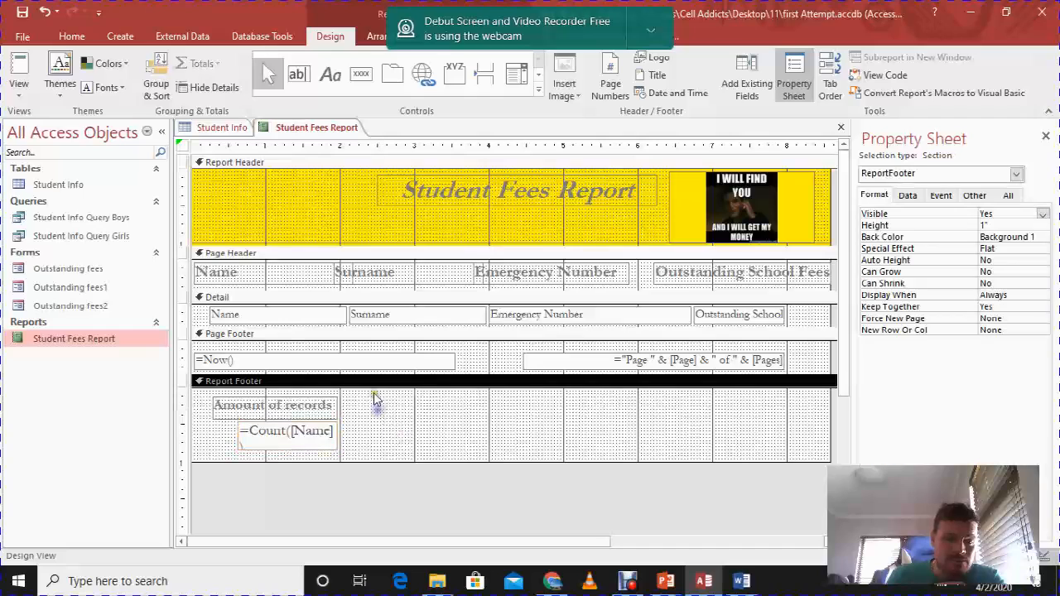
pyautogui.click(18, 95)
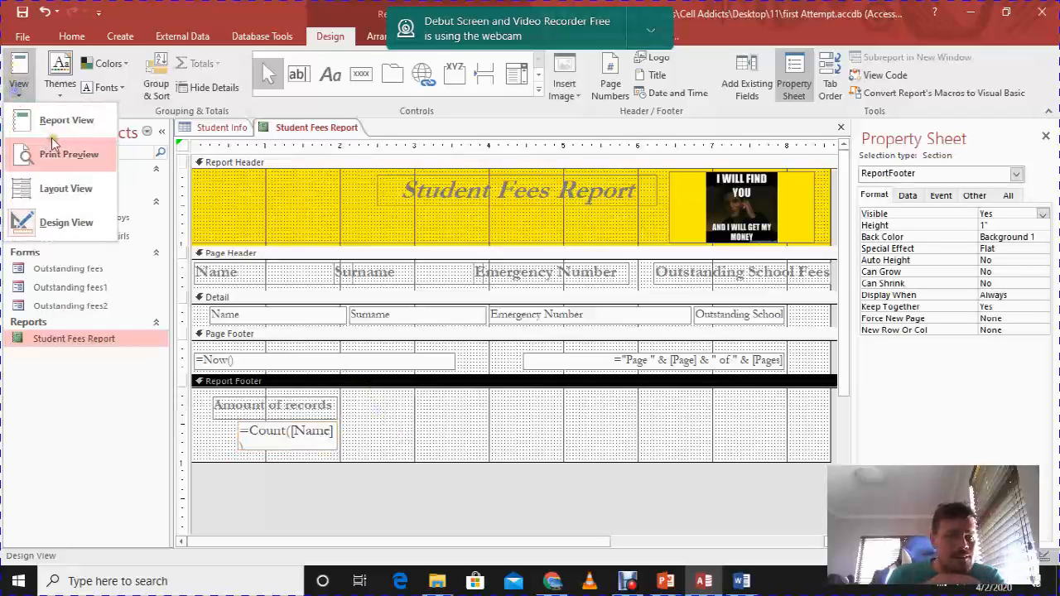
pyautogui.click(52, 116)
pyautogui.scroll(-2, 414, 402)
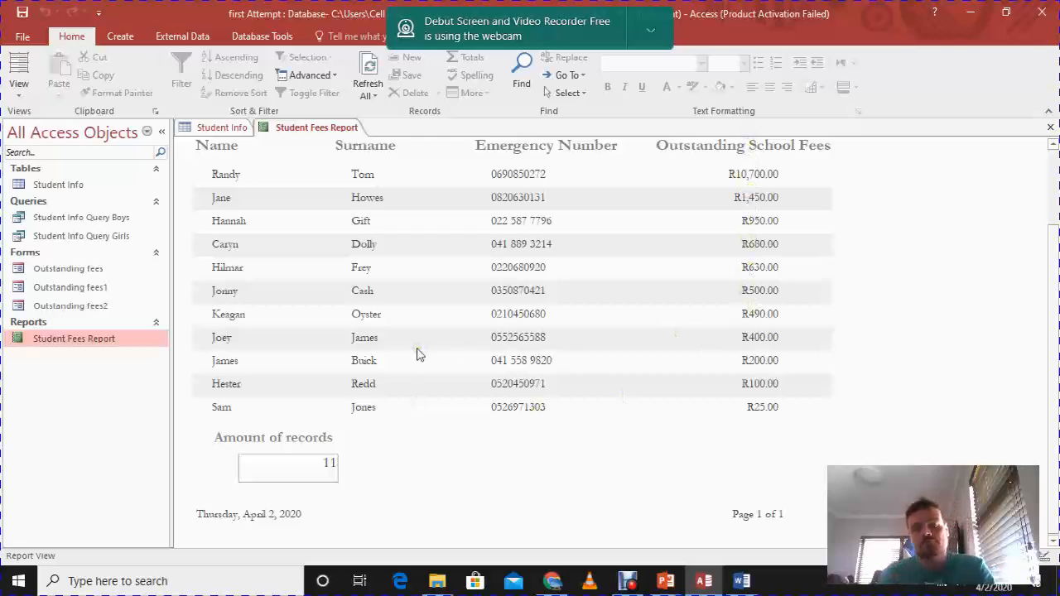
# Step: Return to Design View and draw a second text box about 2.08 inches wide and 0.38 inches high in the Report Footer
pyautogui.click(18, 93)
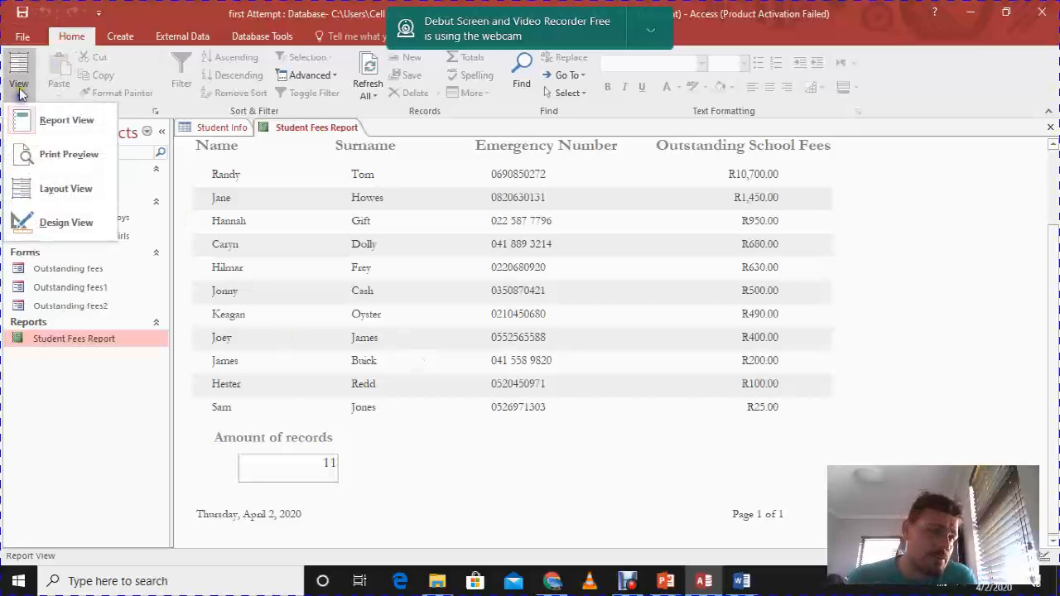
pyautogui.click(78, 220)
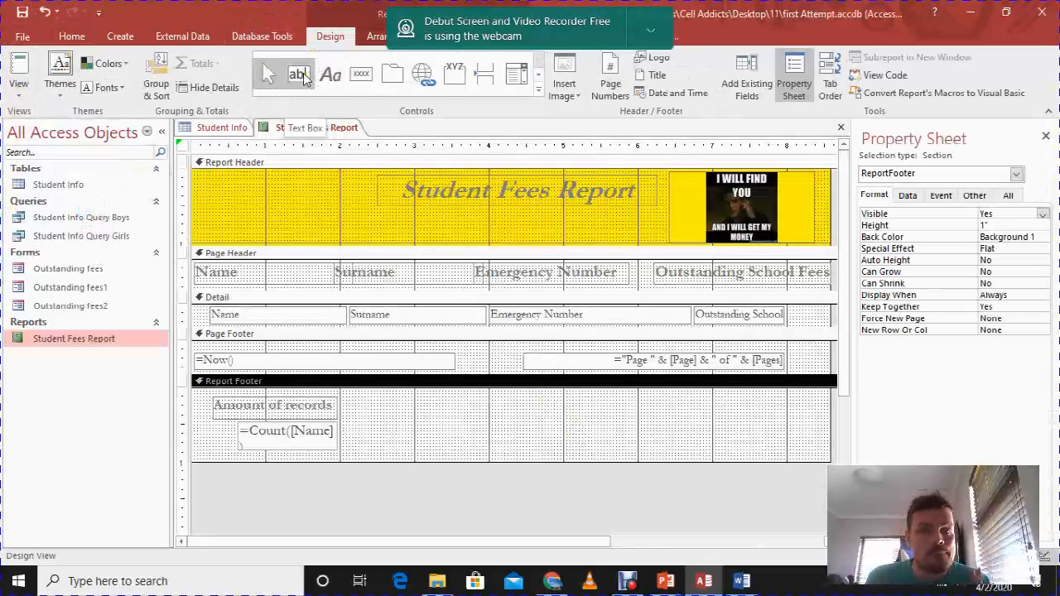
pyautogui.click(299, 75)
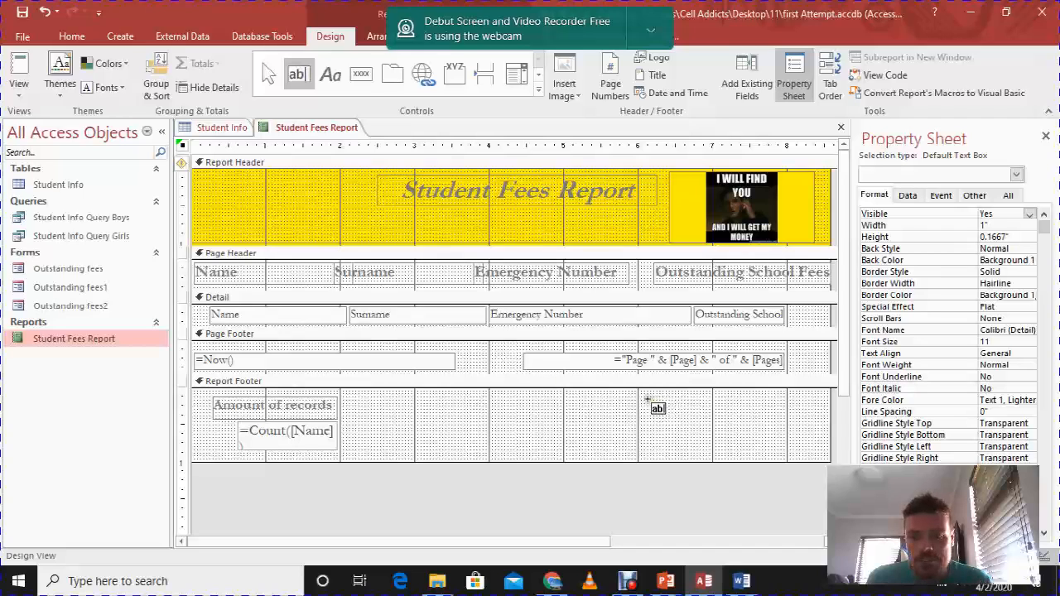
pyautogui.moveTo(604, 404); pyautogui.dragTo(759, 430)
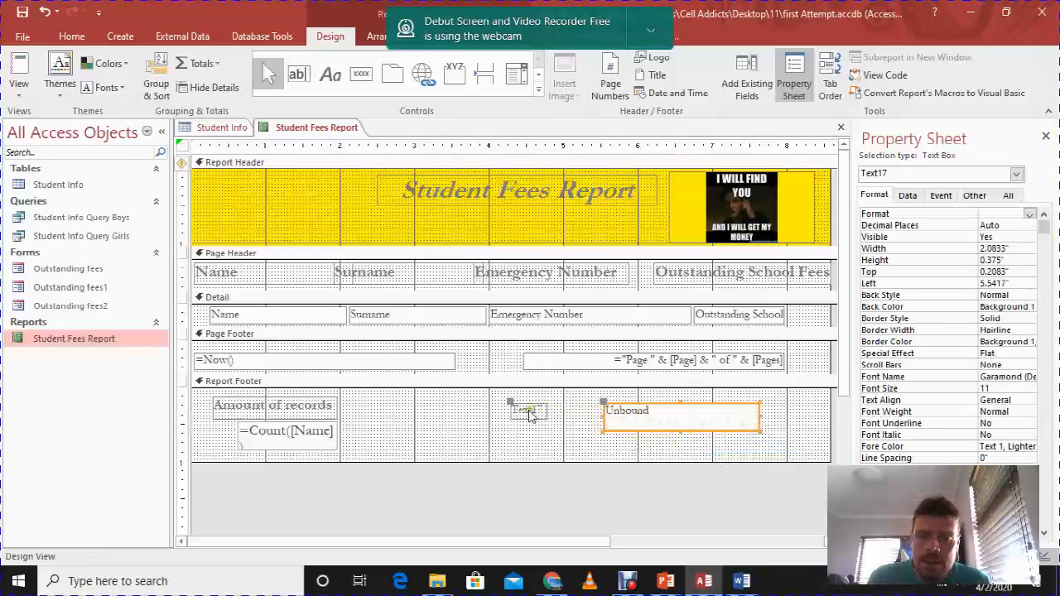
# Step: Resize the new text box's label to about 0.79 by 0.29 inches and place it just right of the "Amount of records" label
pyautogui.click(525, 408)
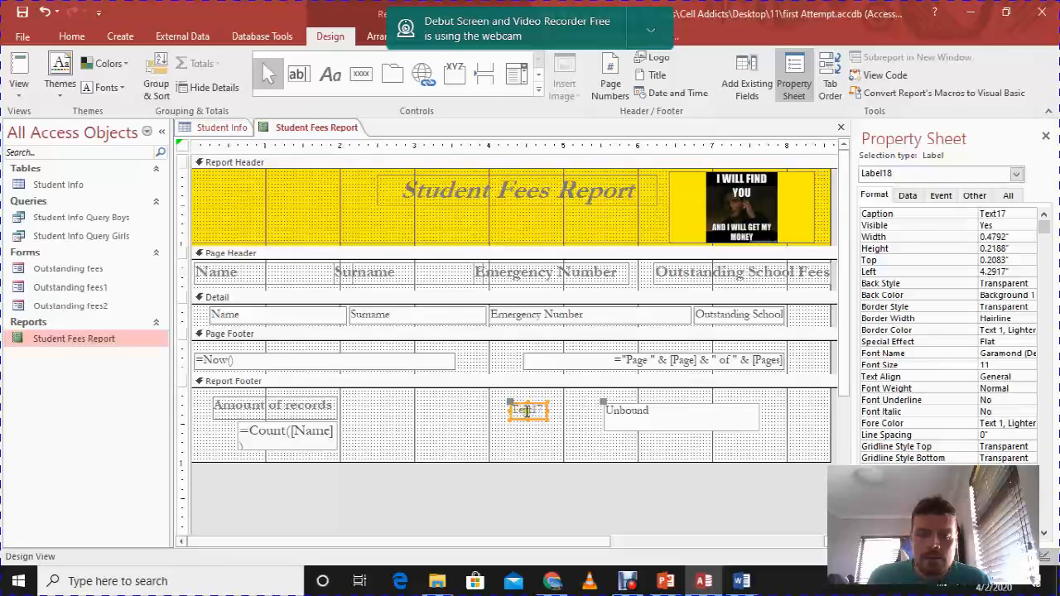
pyautogui.moveTo(546, 418); pyautogui.dragTo(569, 430)
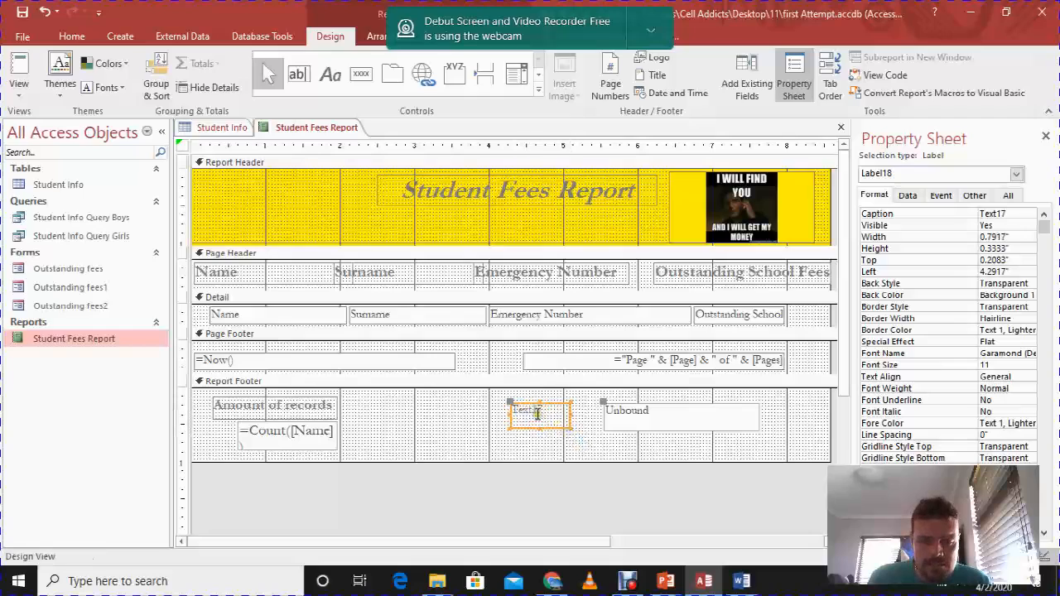
pyautogui.moveTo(512, 403); pyautogui.dragTo(346, 398)
pyautogui.click(423, 431)
pyautogui.click(390, 408)
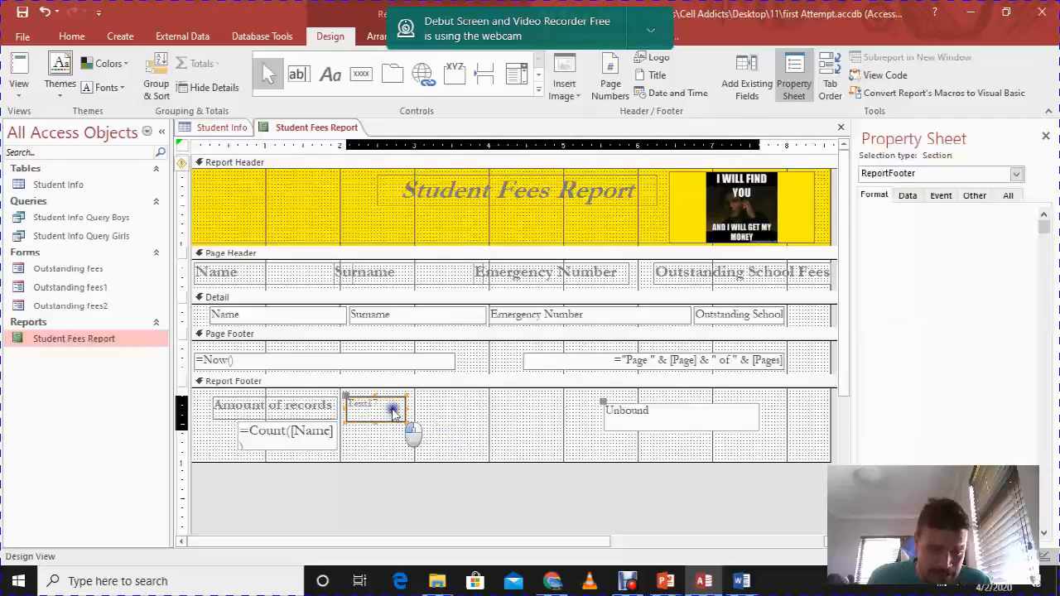
pyautogui.moveTo(375, 397); pyautogui.dragTo(377, 401)
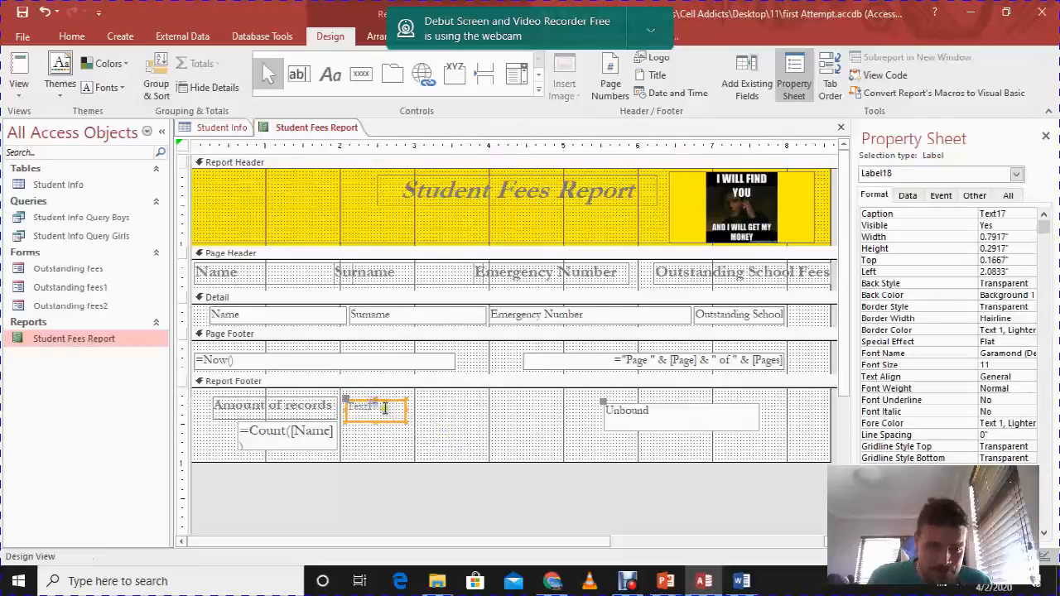
# Step: Set the new label's font size to 14 and nudge it up level with the "Amount of records" label
pyautogui.click(386, 406)
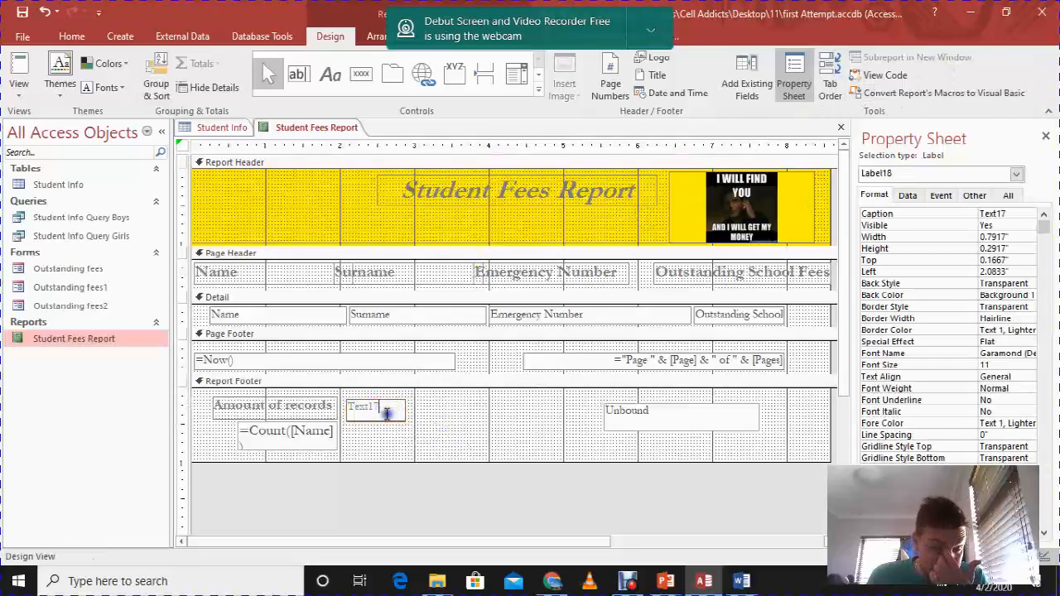
pyautogui.click(72, 36)
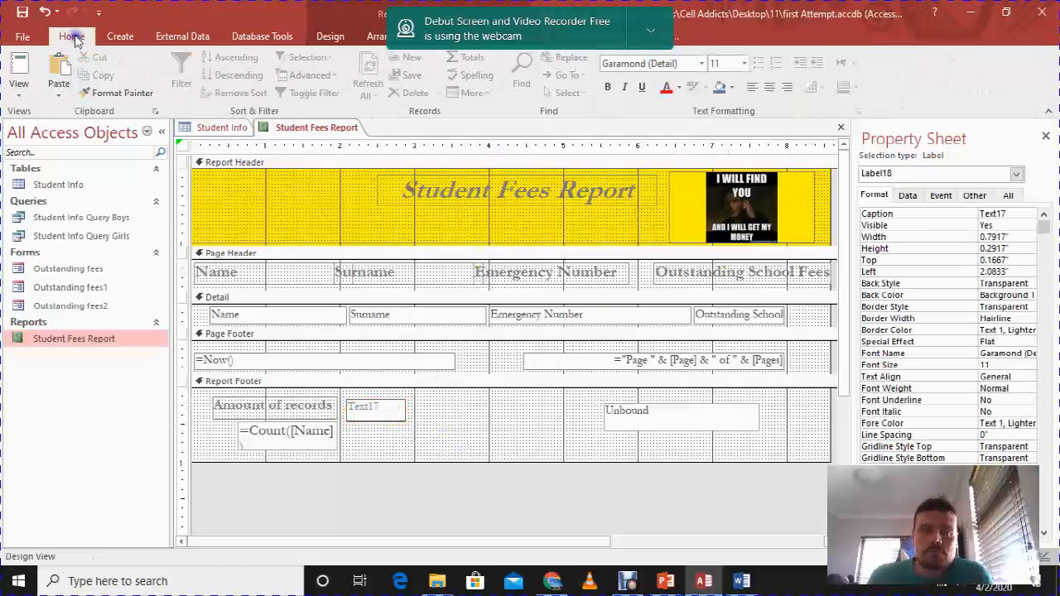
pyautogui.click(744, 63)
pyautogui.click(727, 155)
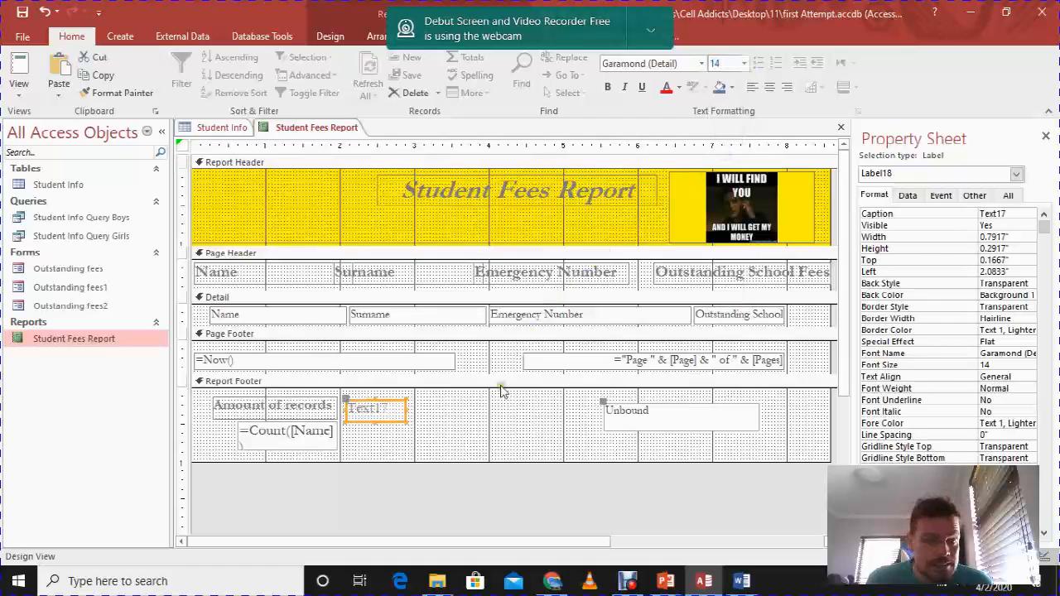
pyautogui.click(457, 421)
pyautogui.click(379, 411)
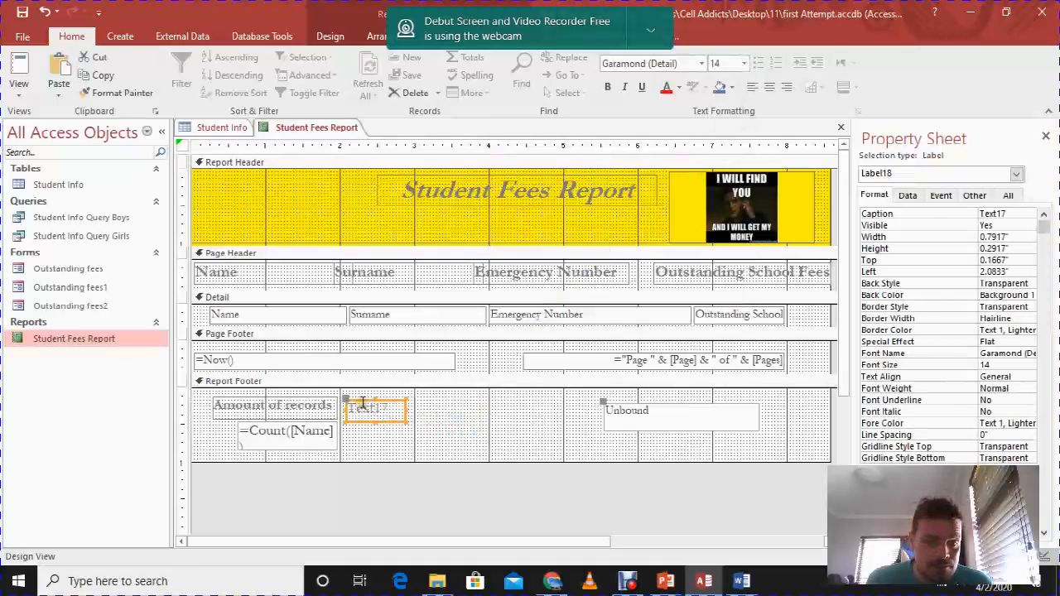
pyautogui.click(472, 429)
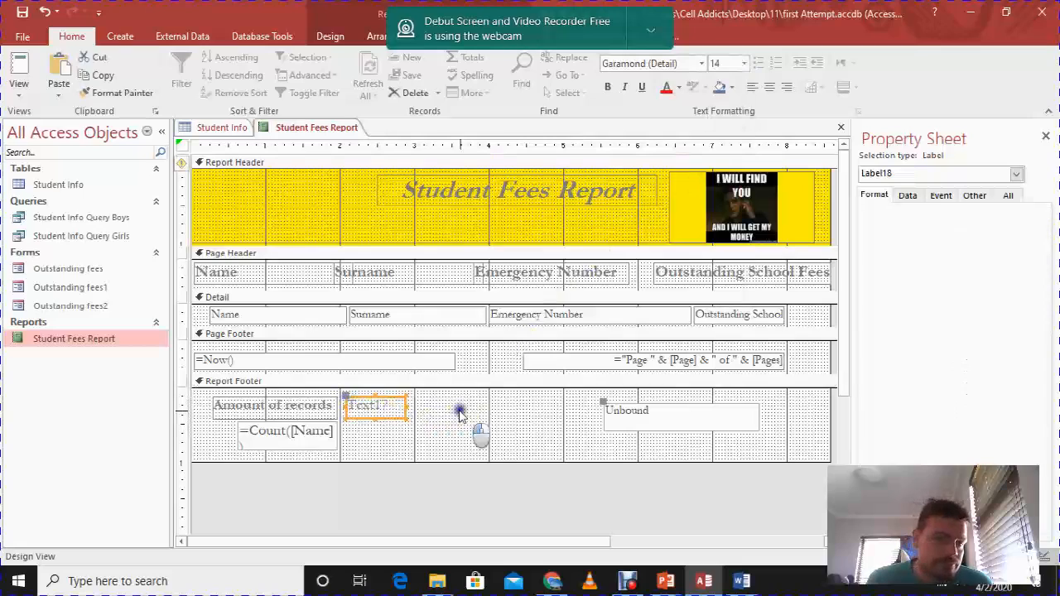
# Step: Set the unbound Report Footer text box's font size to 14
pyautogui.click(644, 420)
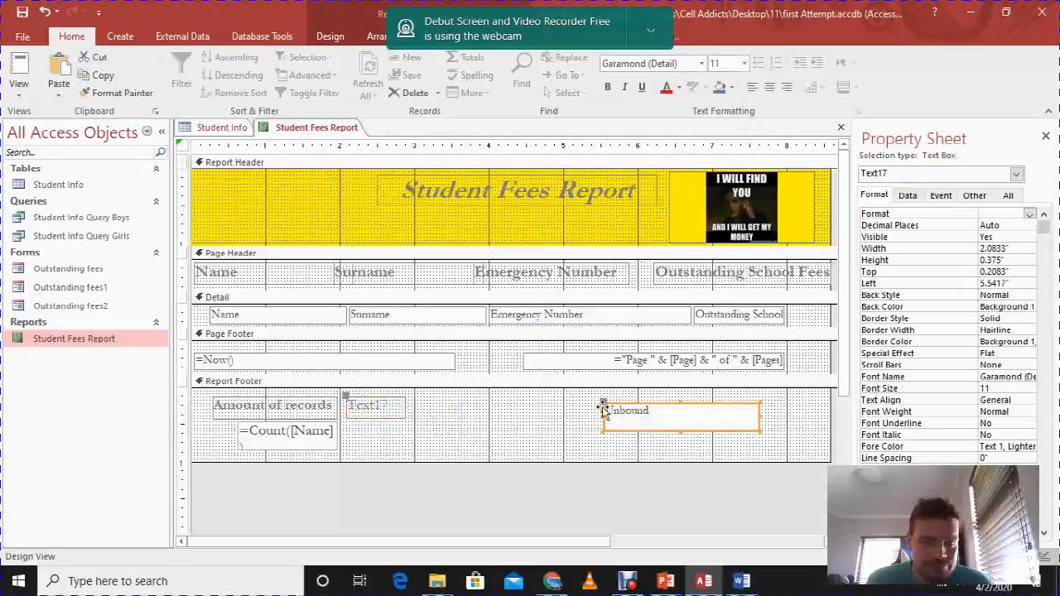
pyautogui.click(663, 416)
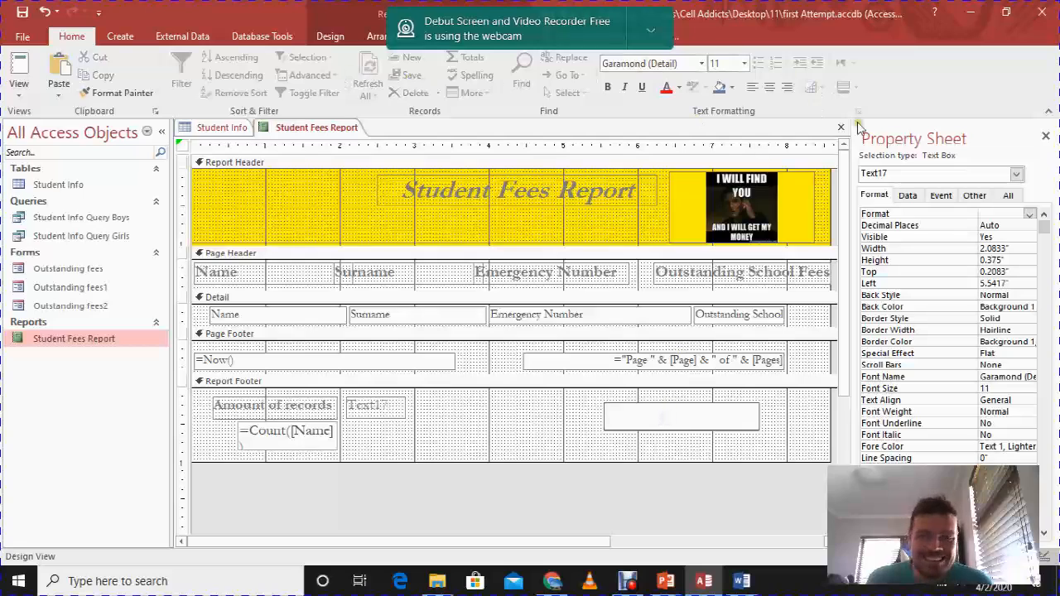
pyautogui.click(744, 63)
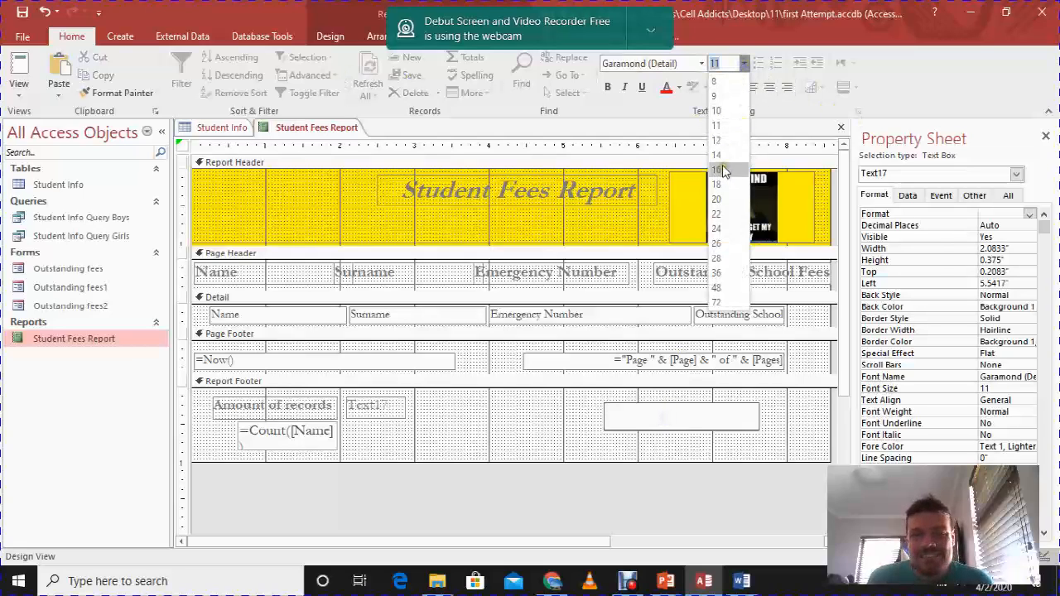
pyautogui.click(728, 154)
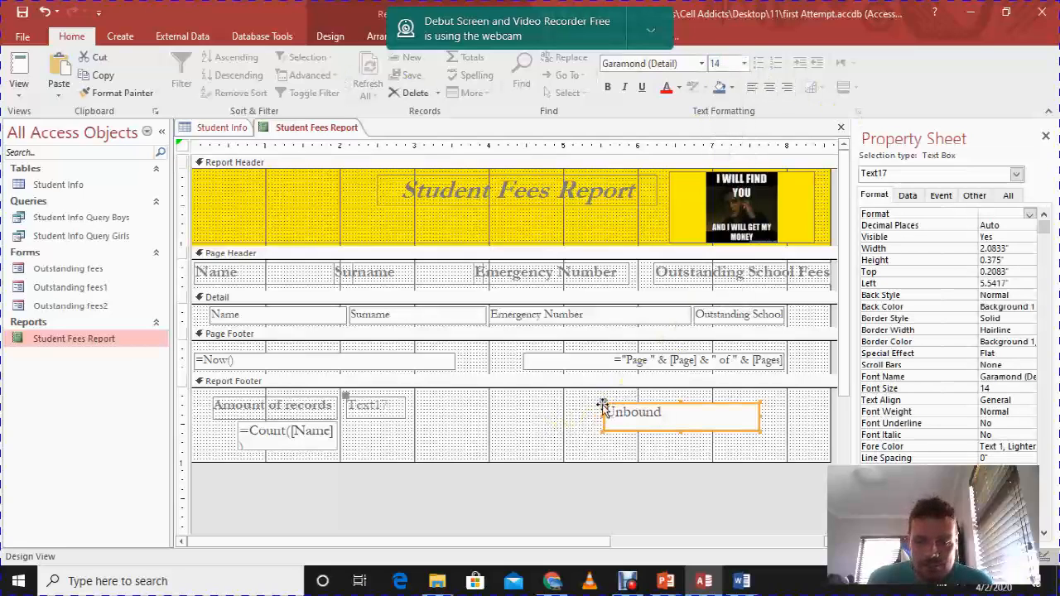
# Step: Move the unbound text box beside its label, about 3.08 inches across and 0.13 inches down, and reduce its height to about 0.29 inches
pyautogui.moveTo(603, 406); pyautogui.dragTo(419, 400)
pyautogui.moveTo(495, 424); pyautogui.dragTo(495, 426)
pyautogui.click(481, 428)
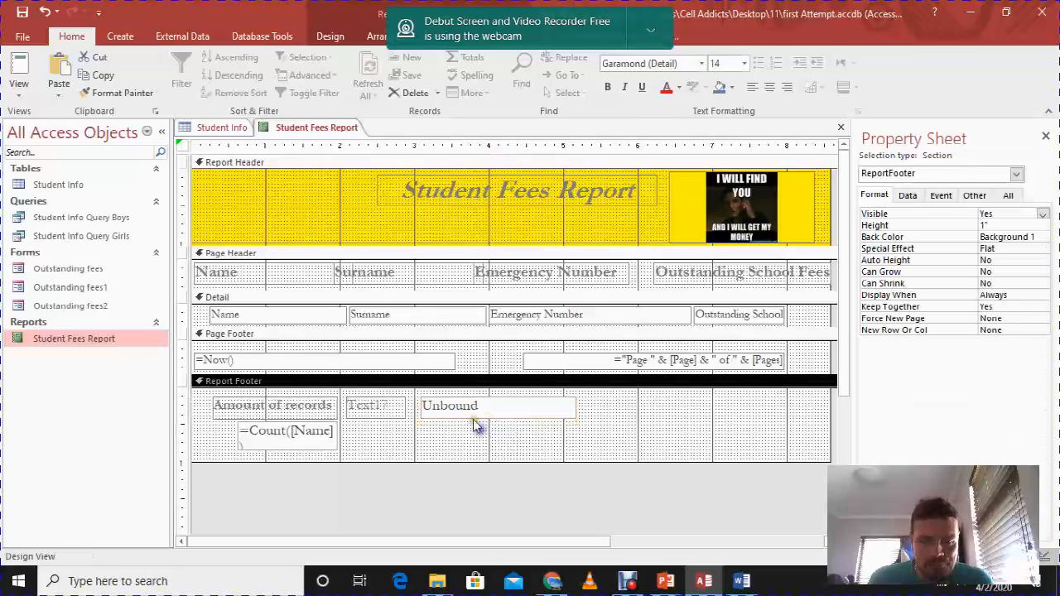
# Step: Move the unbound text box to about 6.46 inches across and 0.58 inches down, and place its label above it at the same left position
pyautogui.click(420, 404)
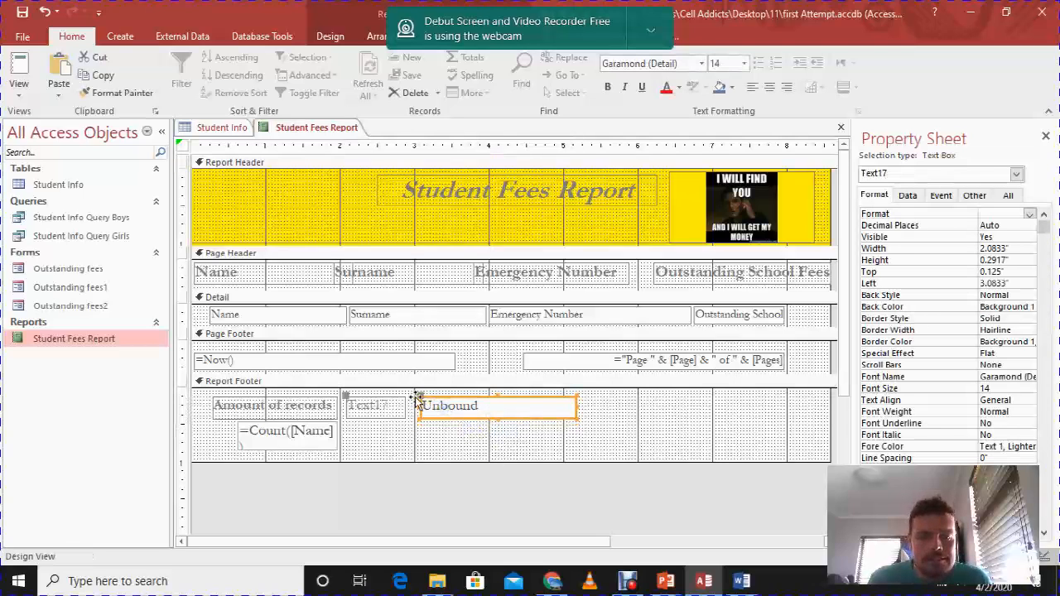
pyautogui.moveTo(417, 400); pyautogui.dragTo(667, 431)
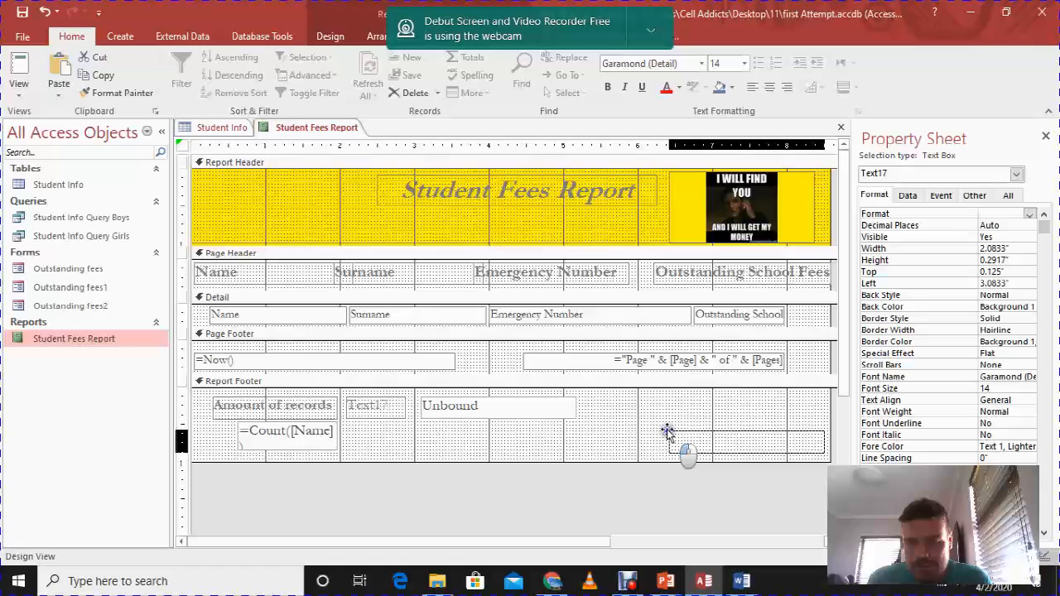
pyautogui.moveTo(669, 433); pyautogui.dragTo(669, 433)
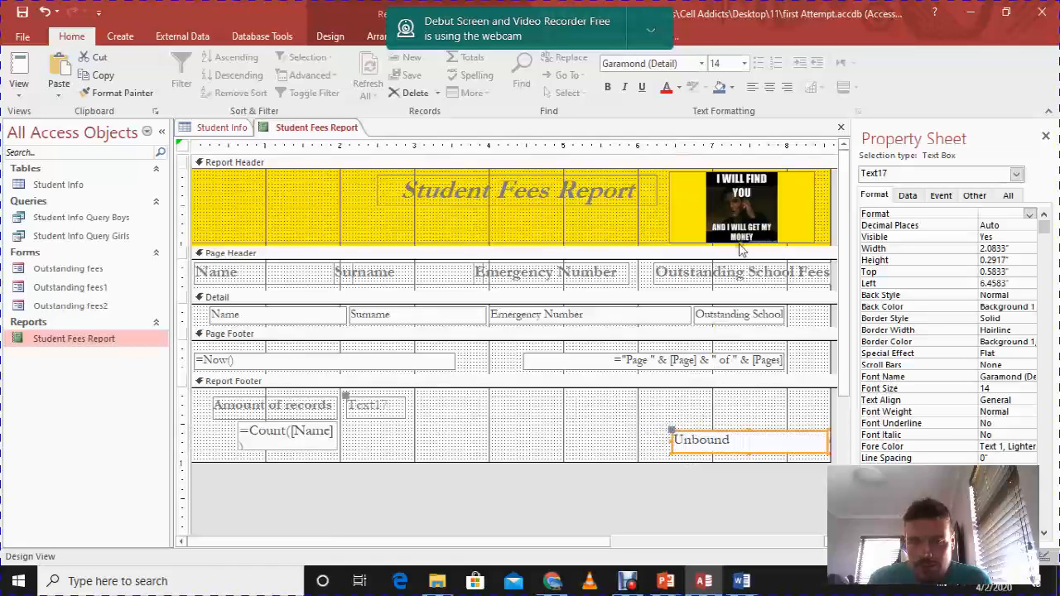
pyautogui.moveTo(348, 399); pyautogui.dragTo(673, 397)
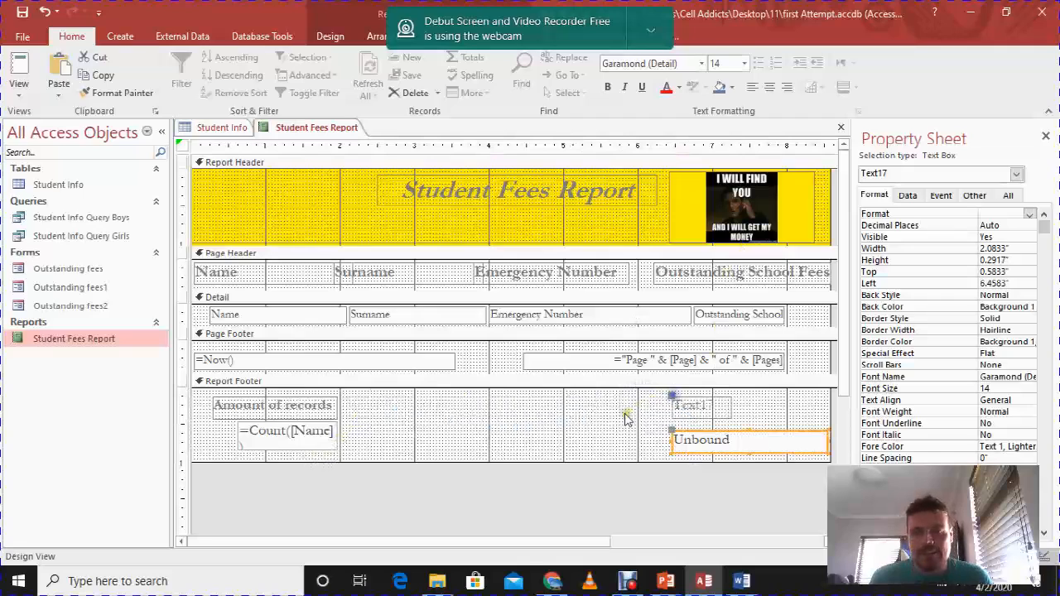
# Step: Change the caption of the label above the unbound Report Footer text box to "Total outstanding"
pyautogui.click(719, 411)
pyautogui.doubleClick(719, 408)
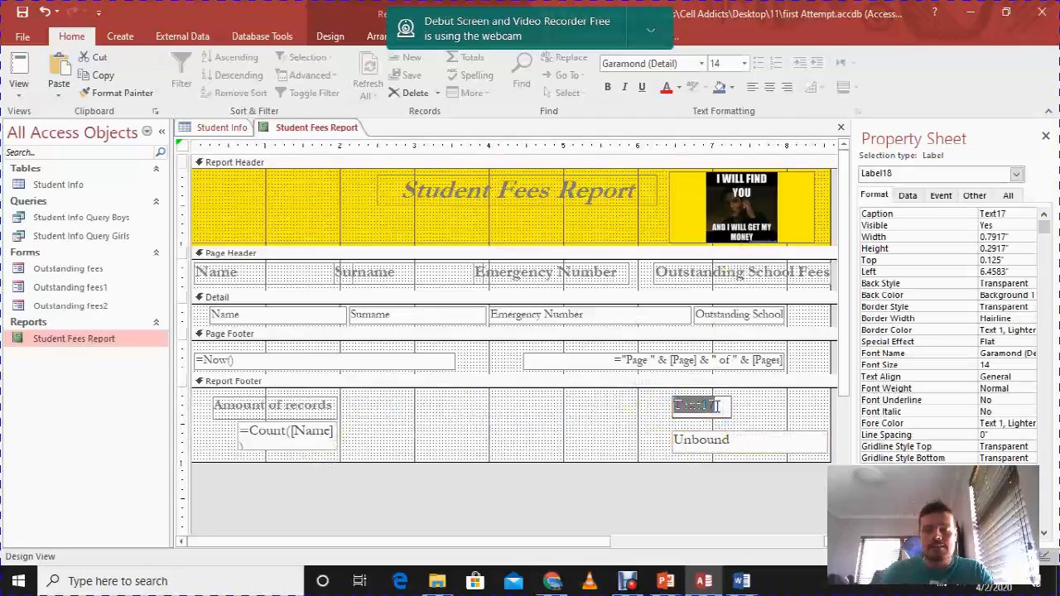
pyautogui.press('BackSpace')
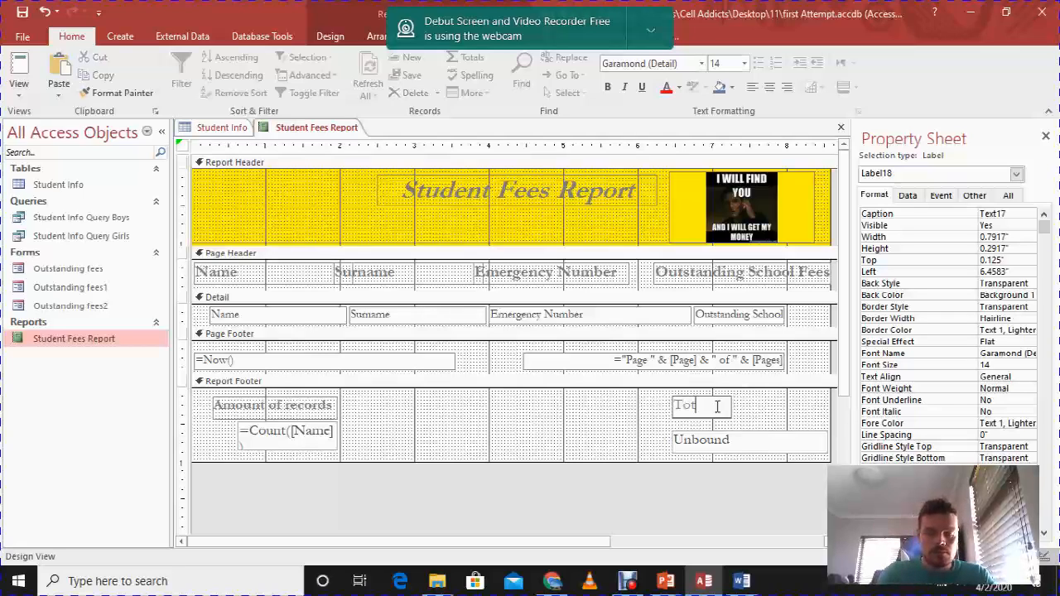
pyautogui.write('Total outstanding')
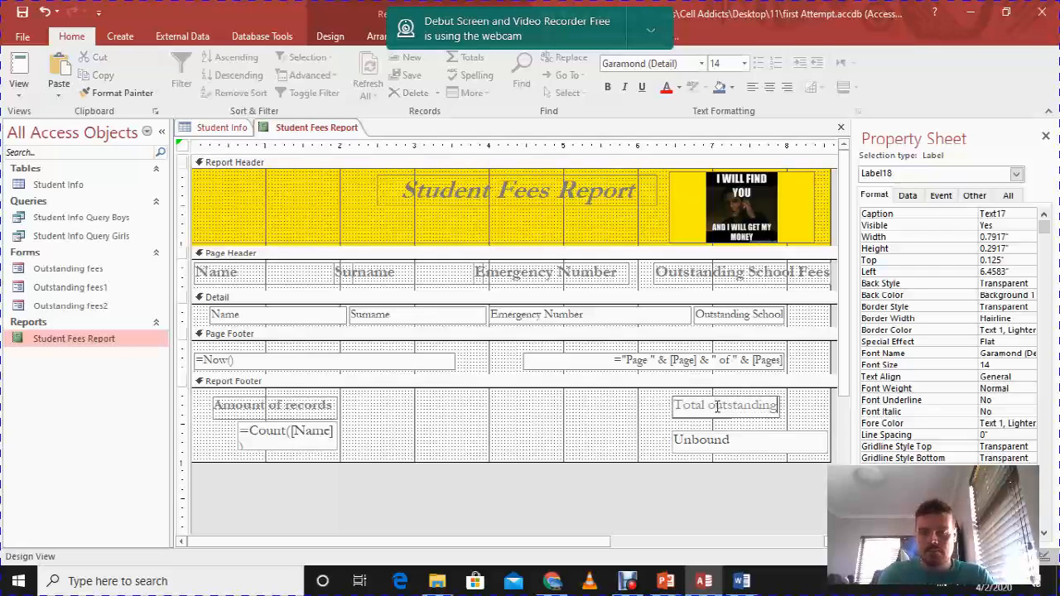
pyautogui.click(808, 410)
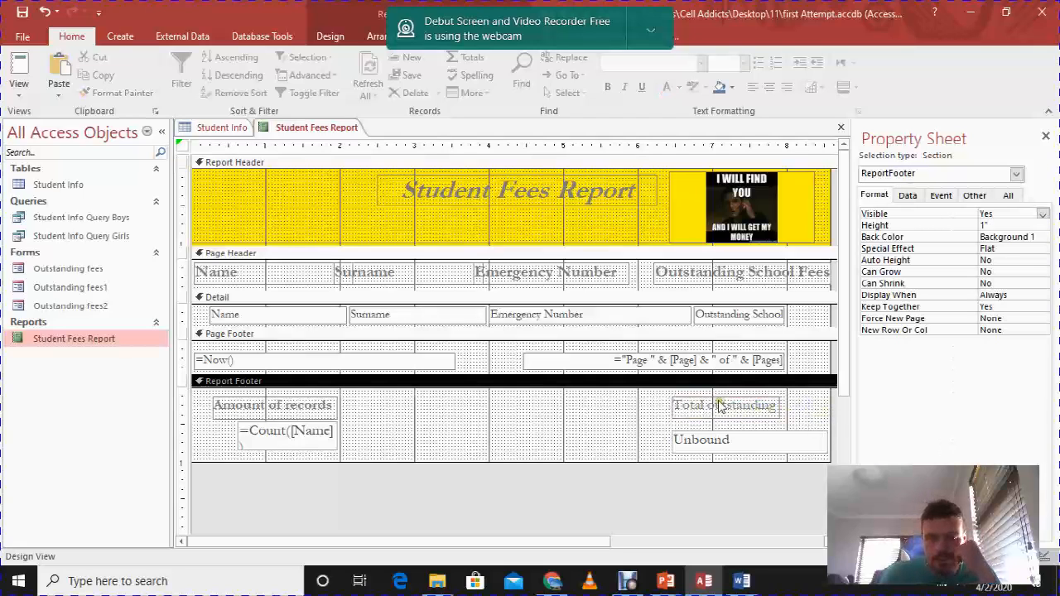
# Step: Make the "Total outstanding" label bold and widen it to about 1.67 inches so its full caption fits
pyautogui.click(771, 406)
pyautogui.moveTo(777, 406); pyautogui.dragTo(674, 410)
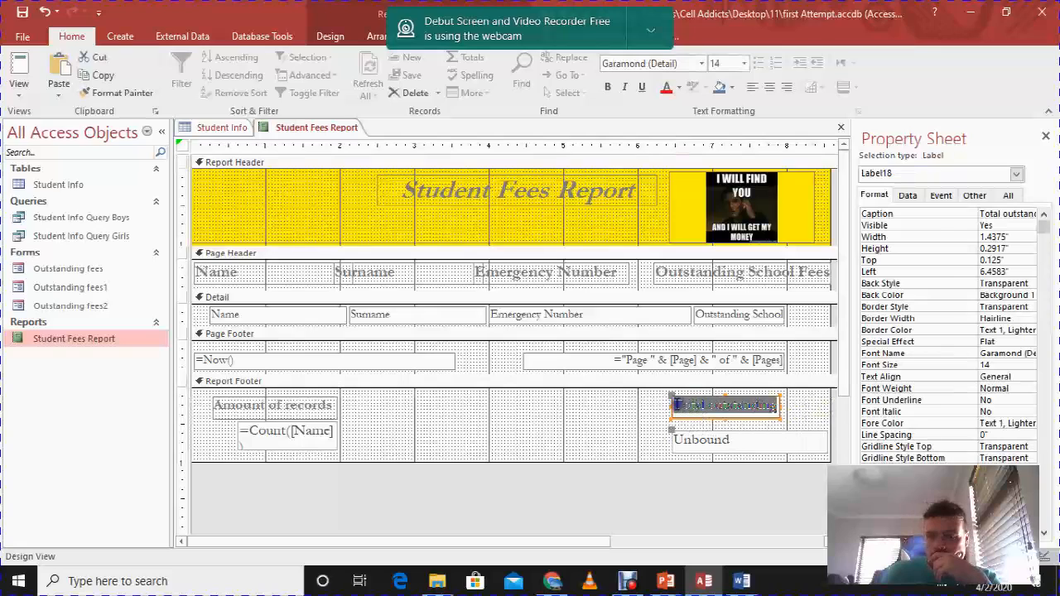
pyautogui.click(611, 91)
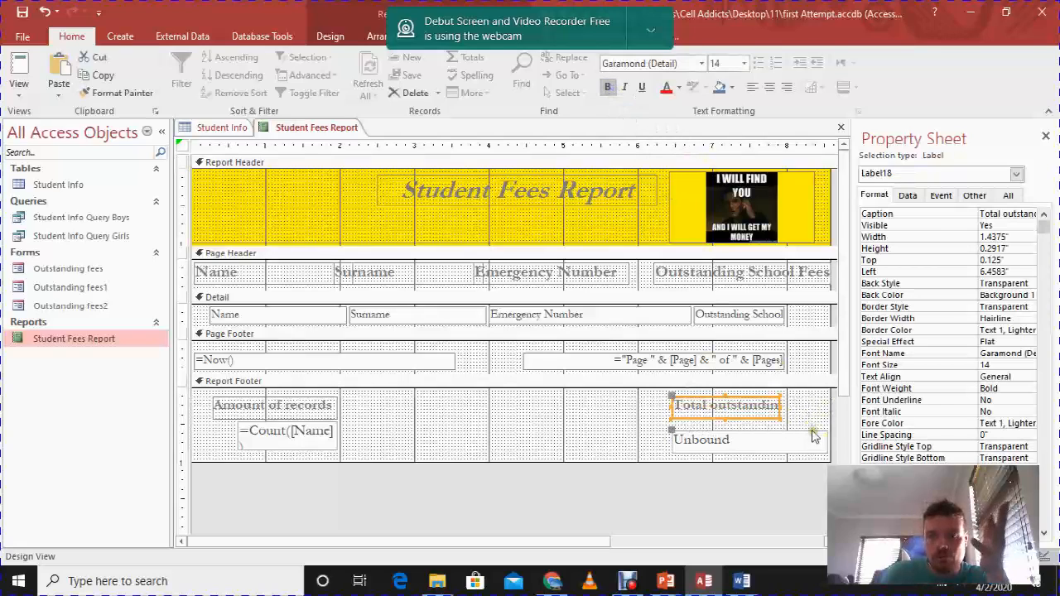
pyautogui.moveTo(779, 405); pyautogui.dragTo(798, 406)
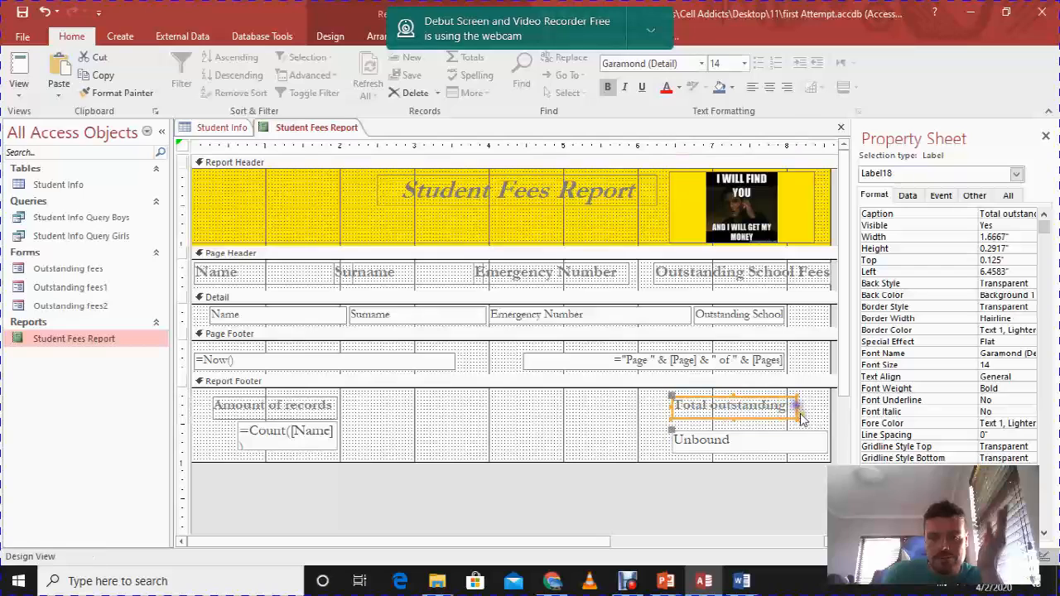
pyautogui.click(590, 409)
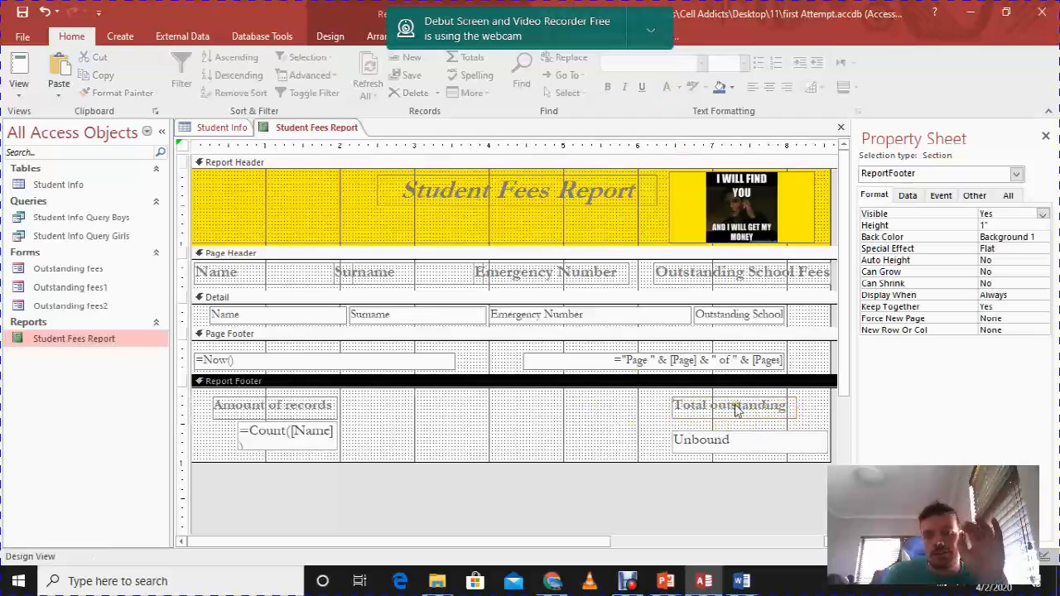
# Step: Enter the expression =sum([Outstanding School Fees]) in the unbound text box below the "Total outstanding" label
pyautogui.click(747, 447)
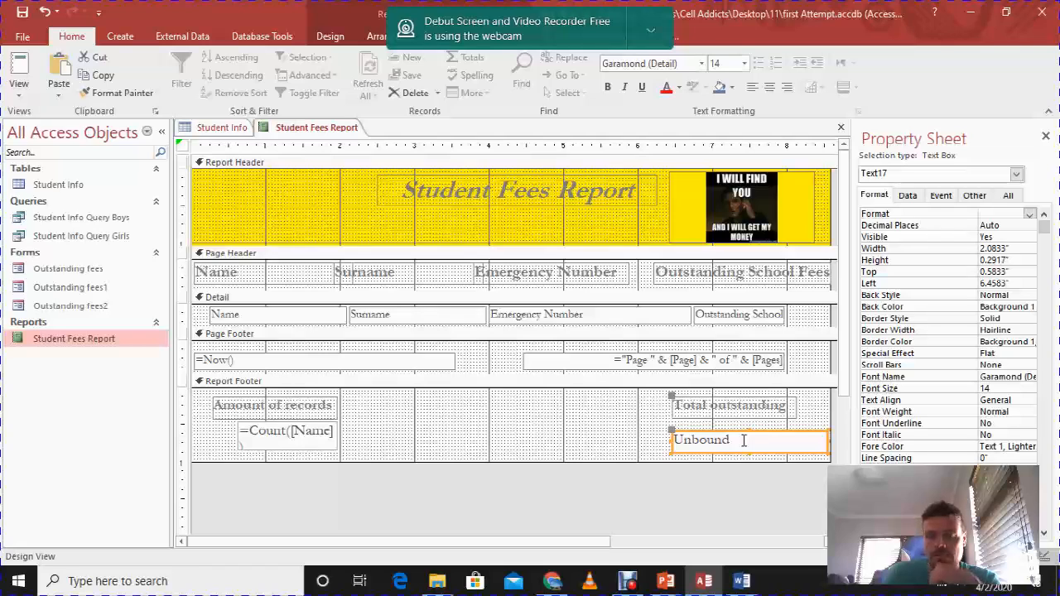
pyautogui.click(744, 440)
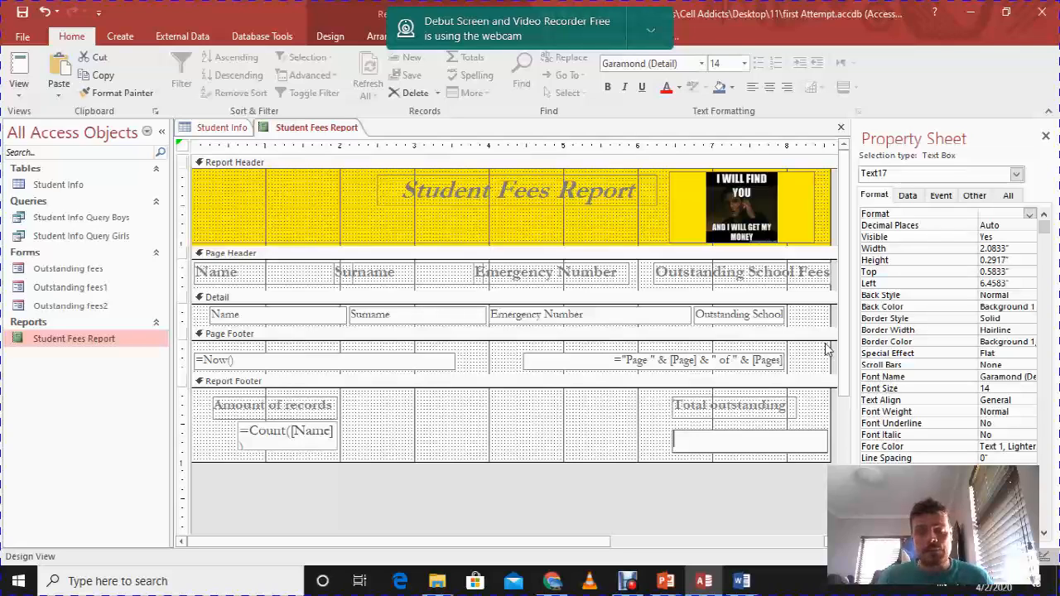
pyautogui.write('=sum([Outst')
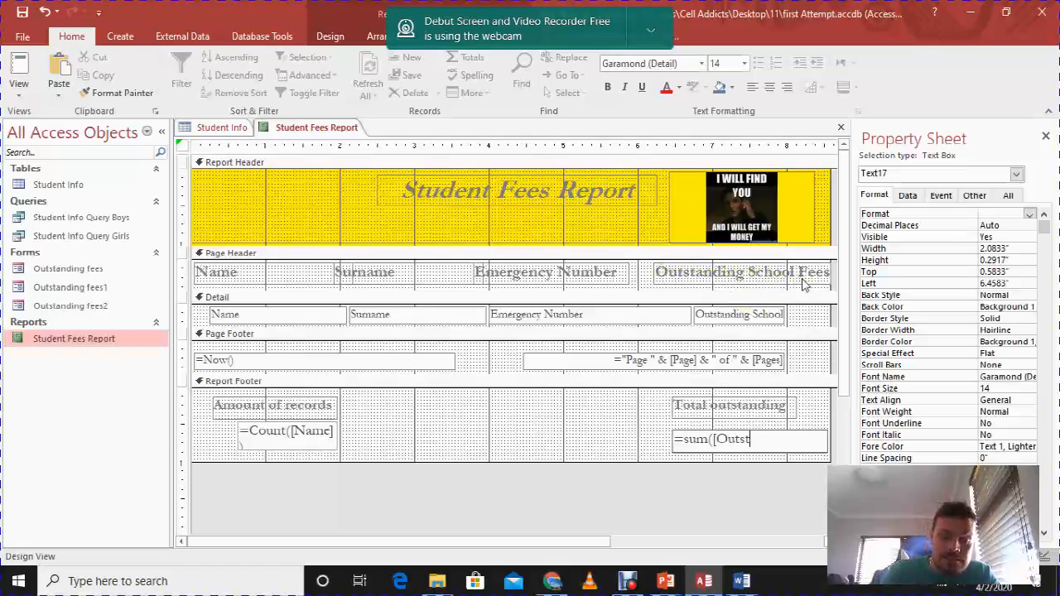
pyautogui.write('anding ')
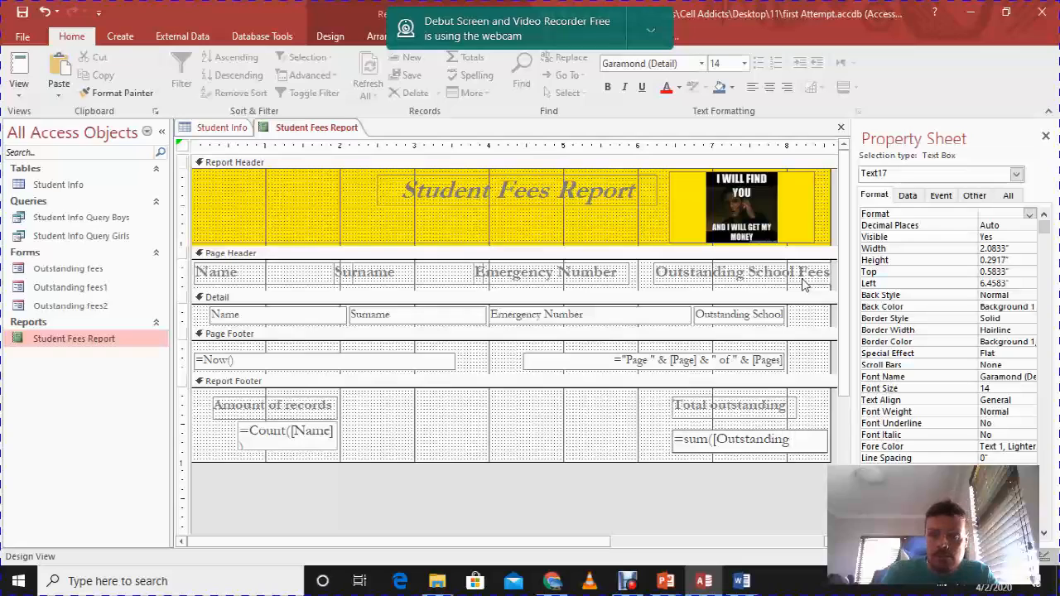
pyautogui.write('School')
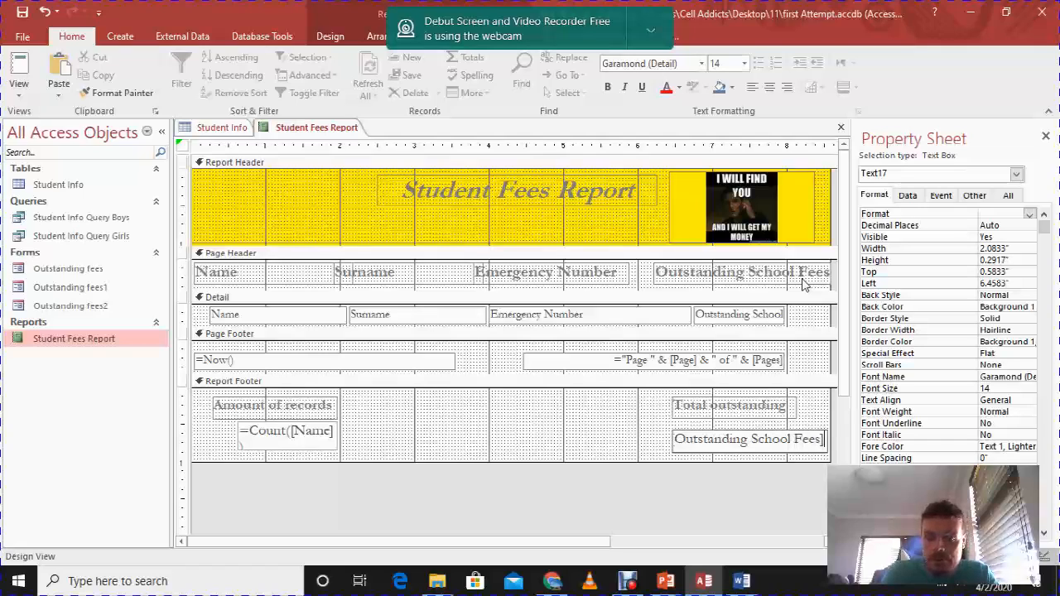
pyautogui.write('Fees])')
pyautogui.click(623, 444)
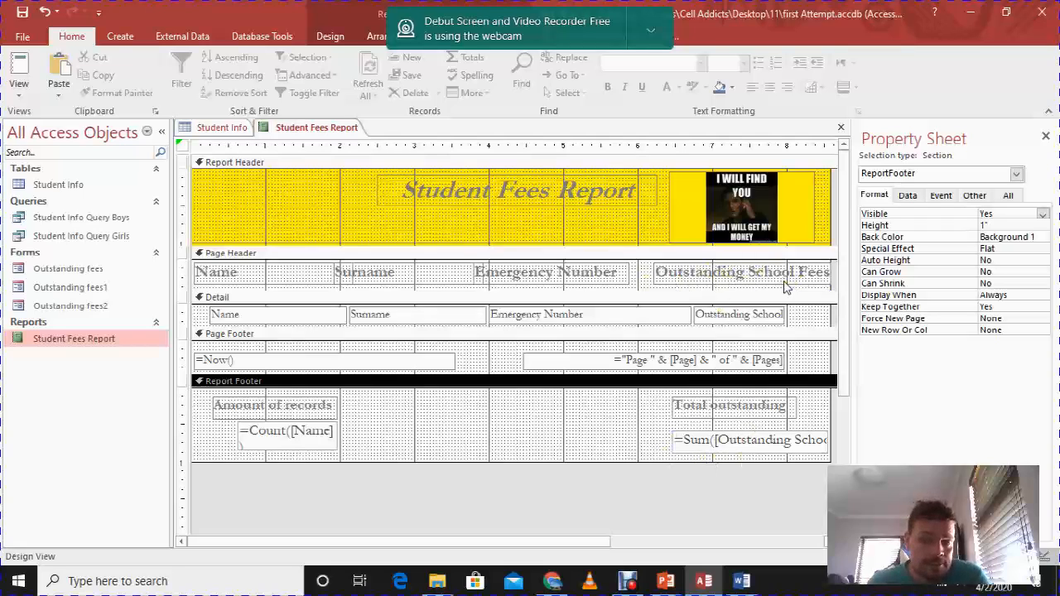
# Step: Widen the sum text box to about 2.71 inches and place it under its label, about 5.42 inches across and 0.46 inches down
pyautogui.click(793, 442)
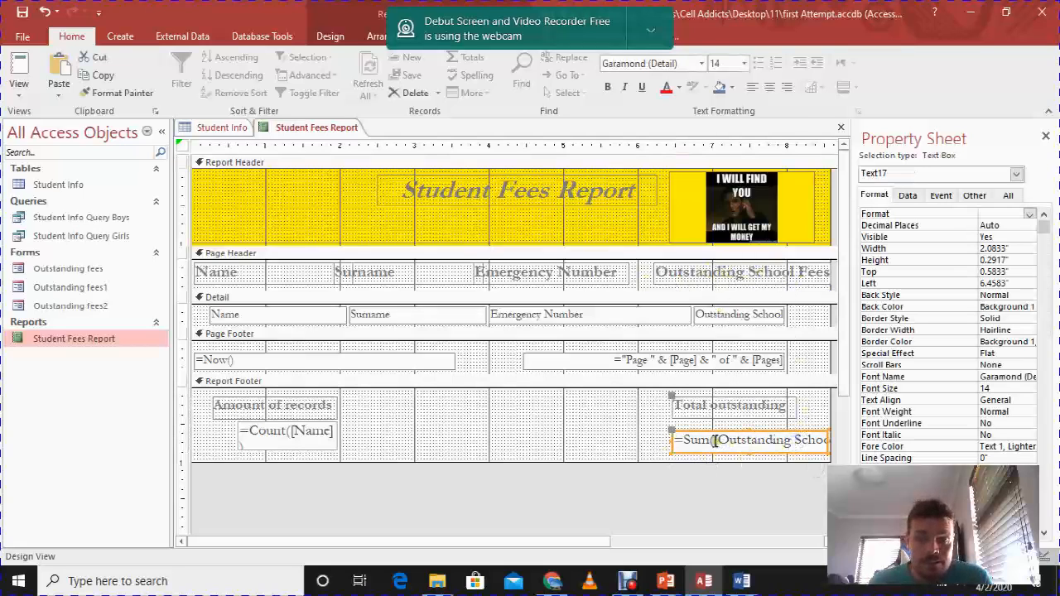
pyautogui.moveTo(673, 433); pyautogui.dragTo(544, 421)
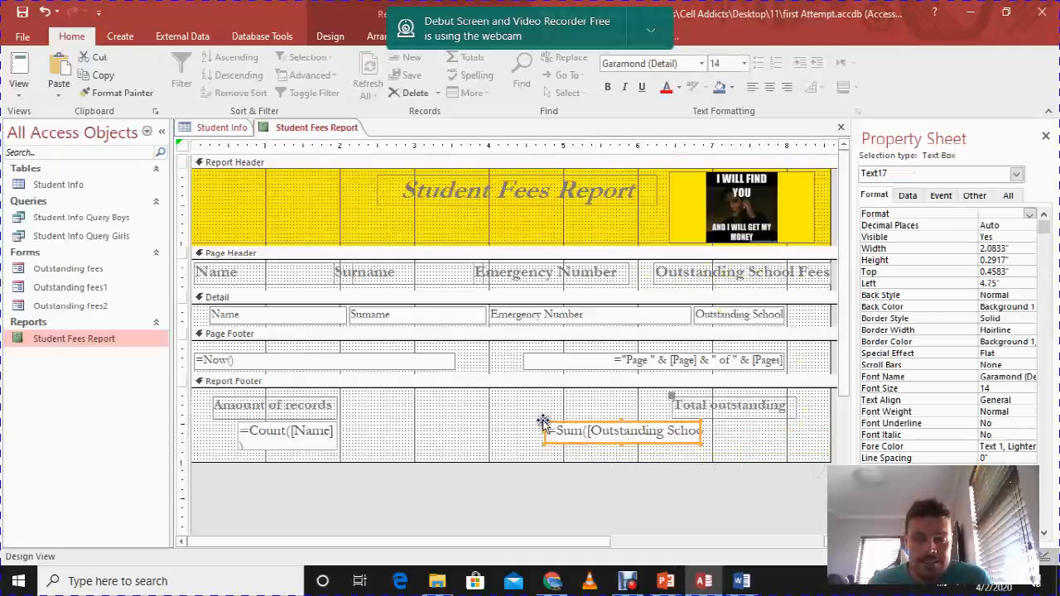
pyautogui.moveTo(701, 431); pyautogui.dragTo(734, 436)
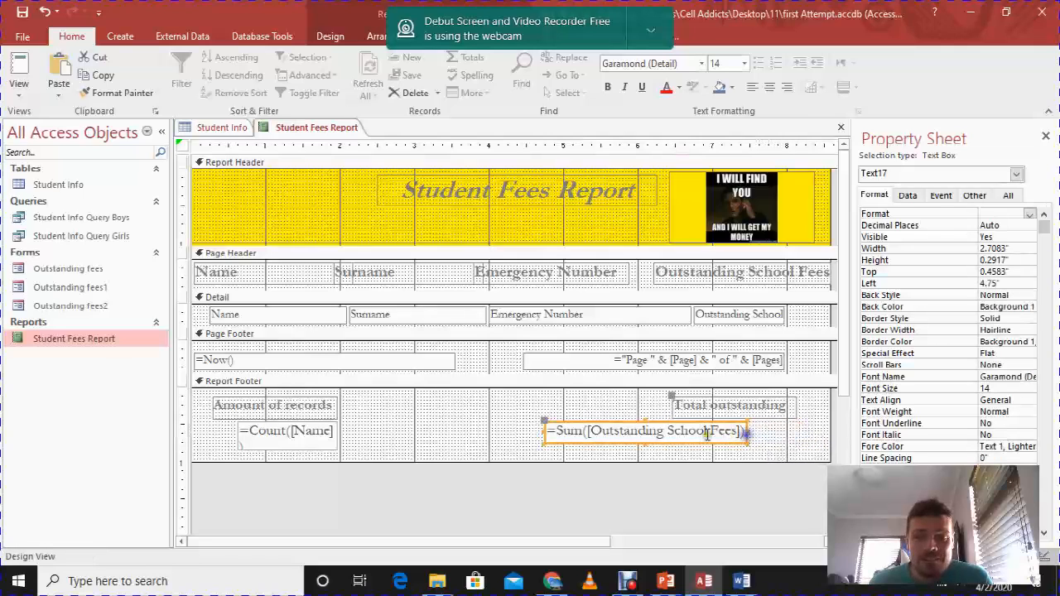
pyautogui.moveTo(543, 418); pyautogui.dragTo(589, 418)
pyautogui.moveTo(590, 418); pyautogui.dragTo(592, 419)
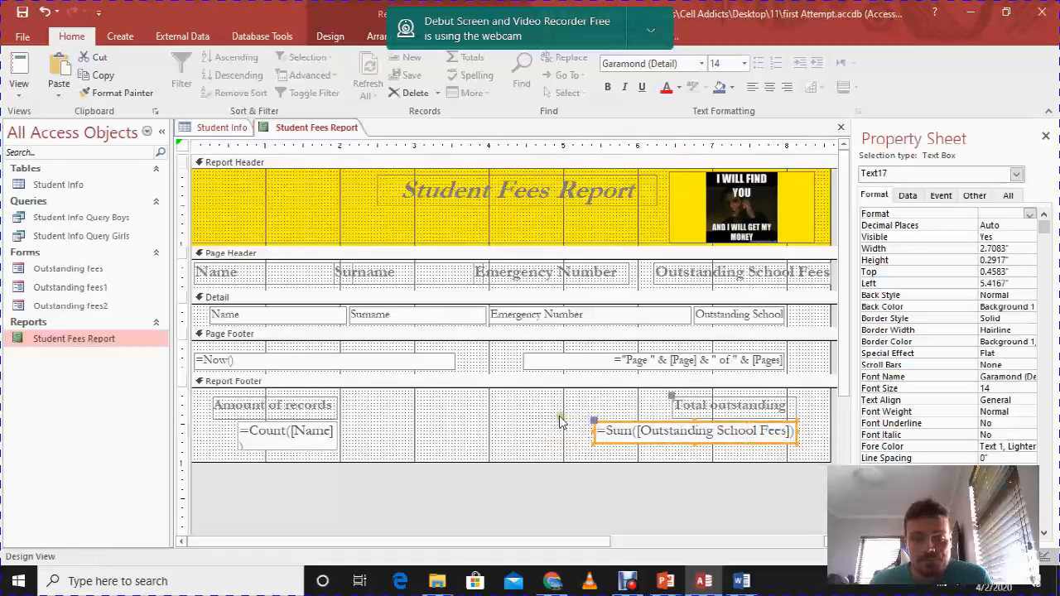
pyautogui.click(549, 437)
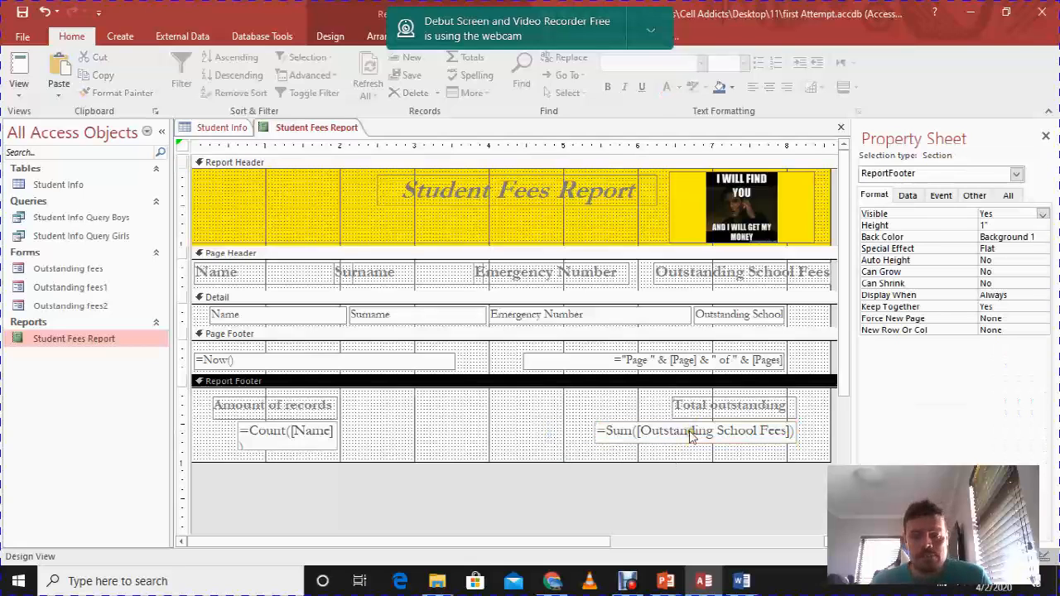
# Step: Check the record count and total outstanding at the report's end in Report View, and return to Design View
pyautogui.click(18, 87)
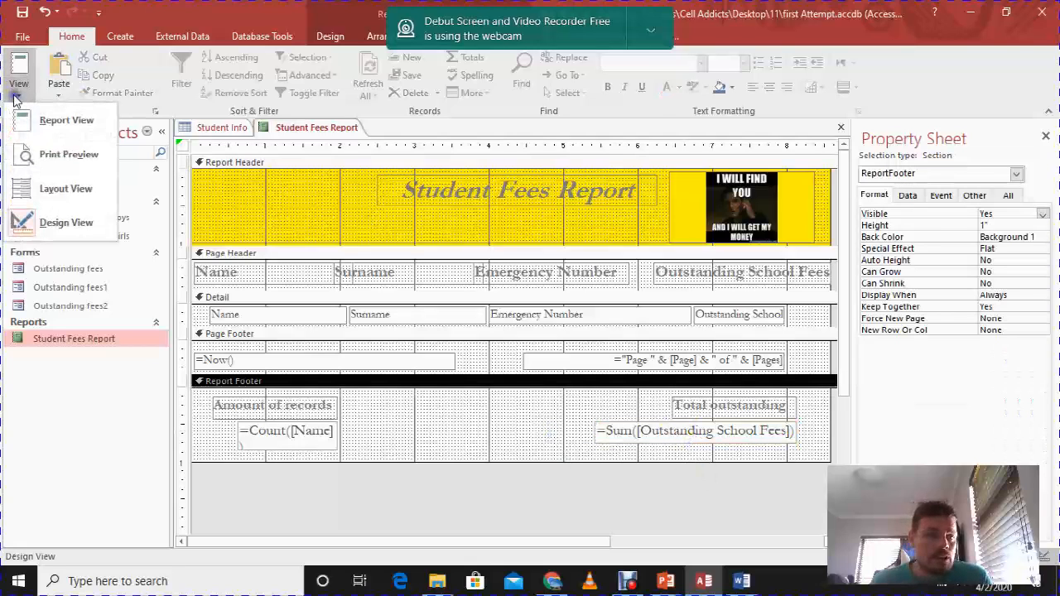
pyautogui.click(37, 115)
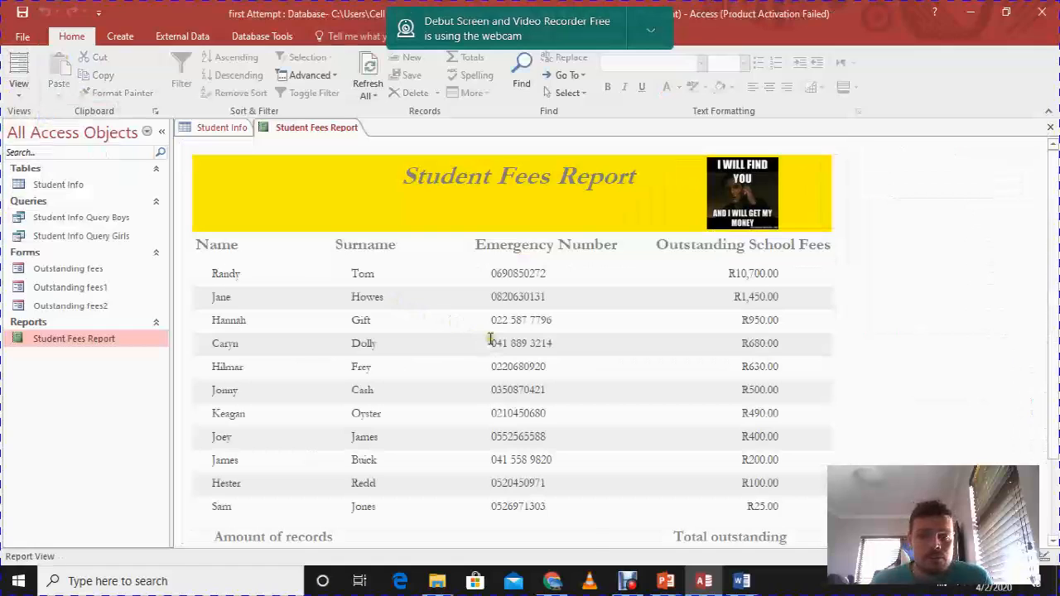
pyautogui.scroll(-2, 491, 340)
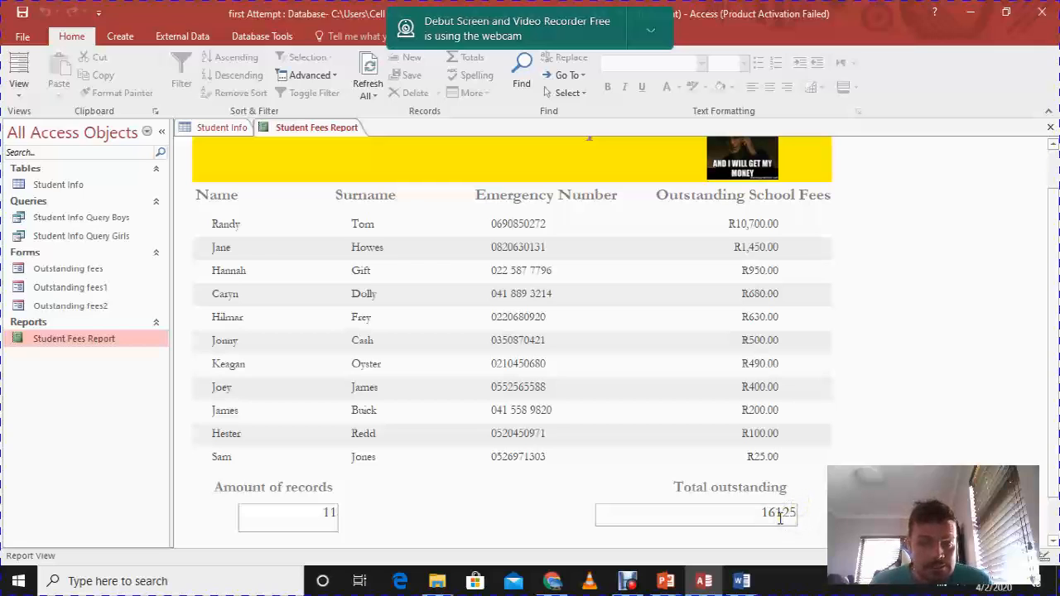
pyautogui.click(18, 89)
pyautogui.click(48, 222)
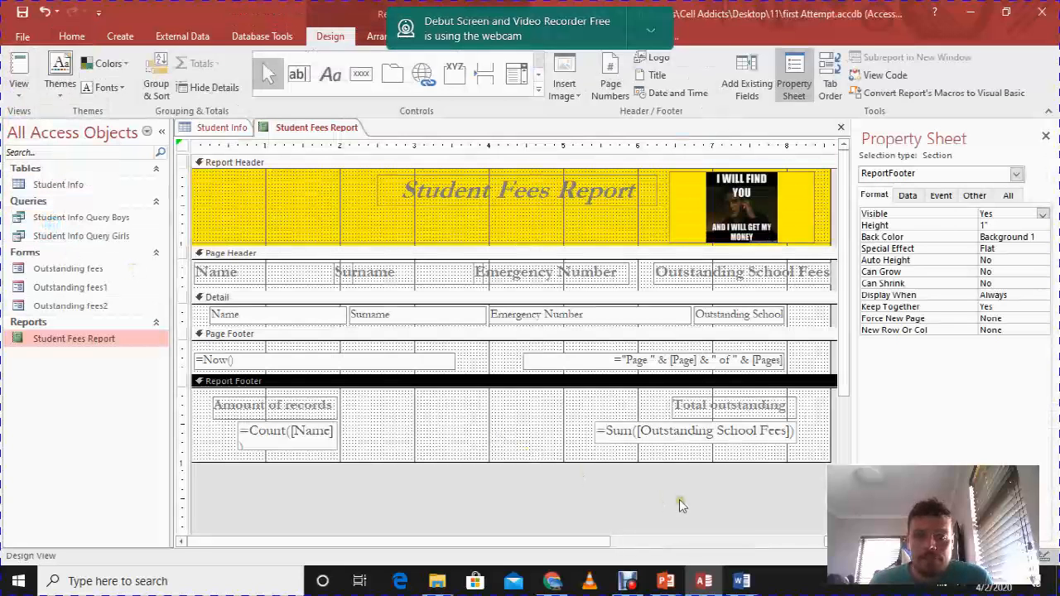
# Step: Try replacing Sum with Total in the outstanding fees expression and displaying the report in Report View
pyautogui.click(632, 432)
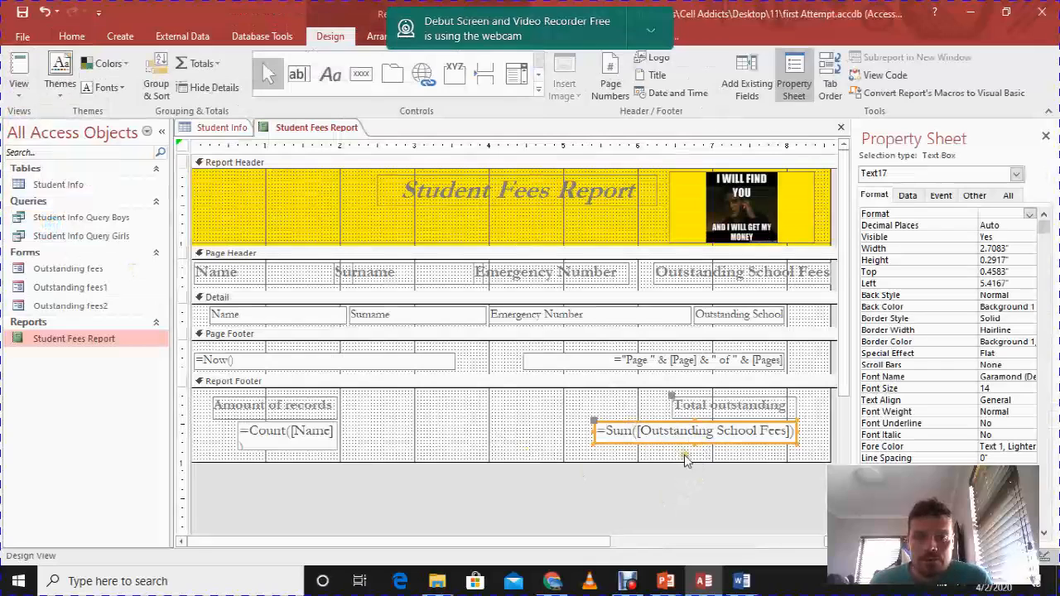
pyautogui.click(632, 432)
pyautogui.press('BackSpace')
pyautogui.press('BackSpace')
pyautogui.press('BackSpace')
pyautogui.write('Total')
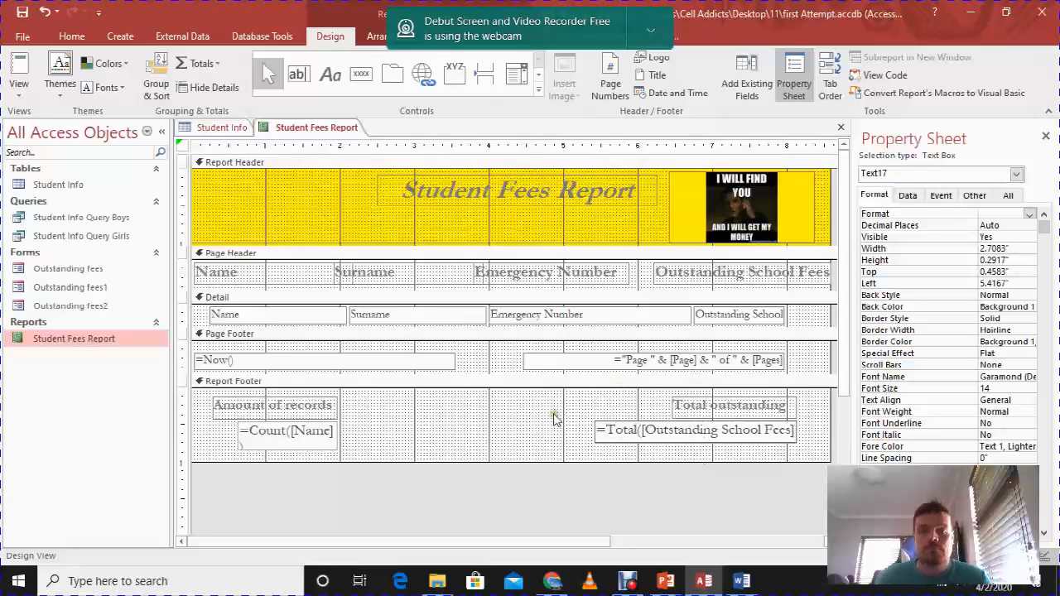
pyautogui.click(545, 448)
pyautogui.click(20, 94)
pyautogui.click(50, 118)
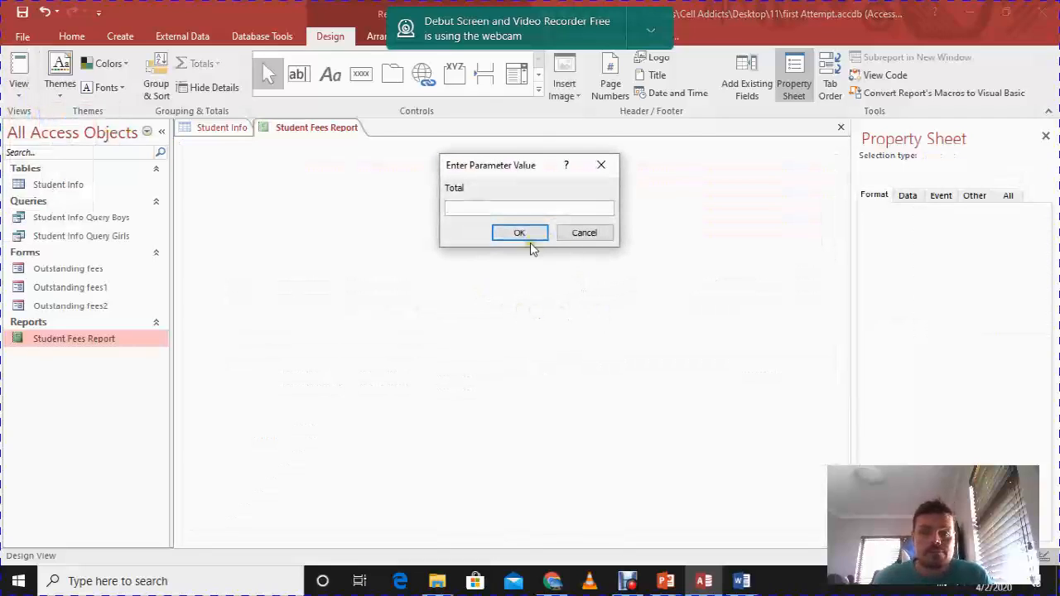
pyautogui.click(583, 233)
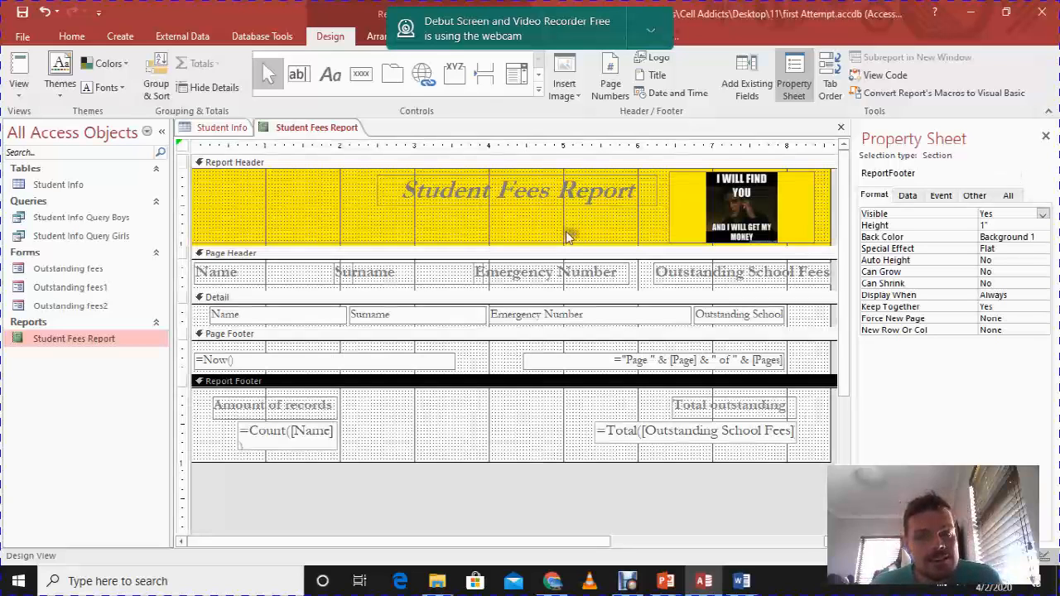
# Step: Change the function in the outstanding fees expression back to sum
pyautogui.click(639, 431)
pyautogui.click(639, 430)
pyautogui.press('BackSpace')
pyautogui.press('BackSpace')
pyautogui.press('BackSpace')
pyautogui.press('BackSpace')
pyautogui.press('BackSpace')
pyautogui.write('sum')
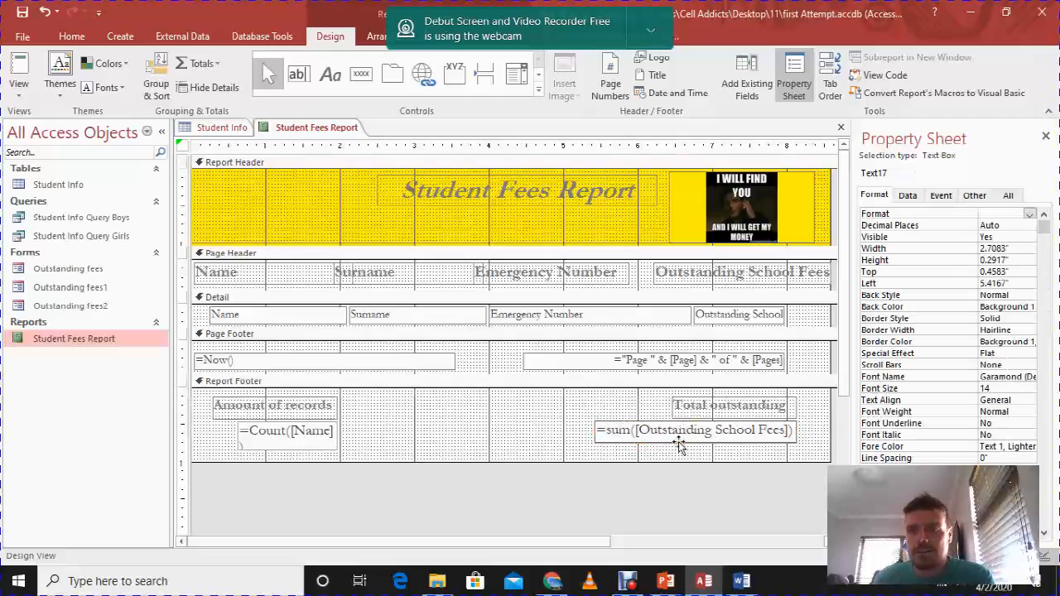
pyautogui.click(502, 434)
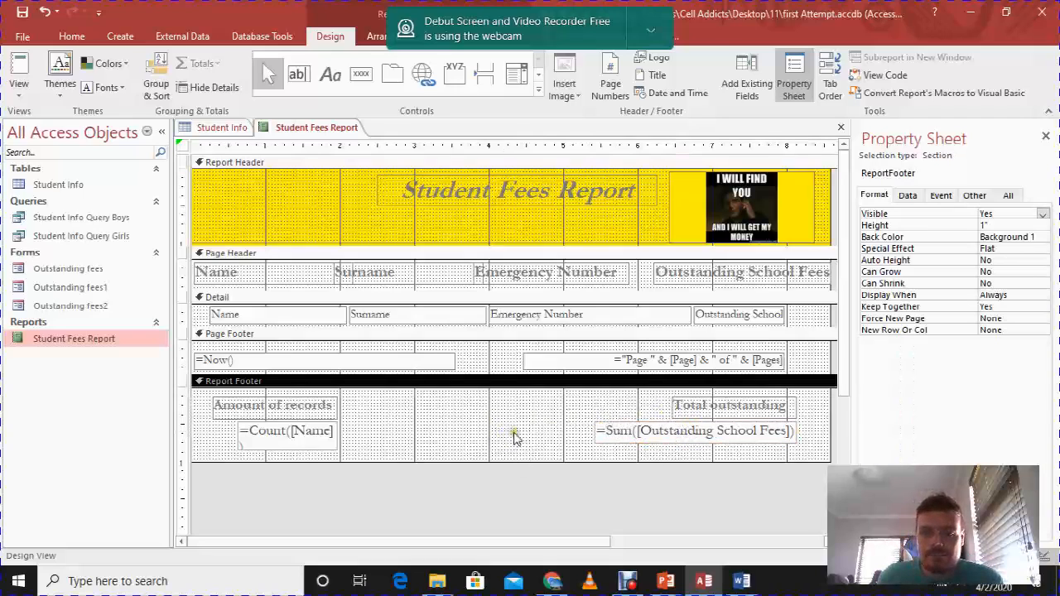
# Step: Review how the total outstanding amount is formatted in Report View, and go back to Design View
pyautogui.click(18, 93)
pyautogui.click(47, 120)
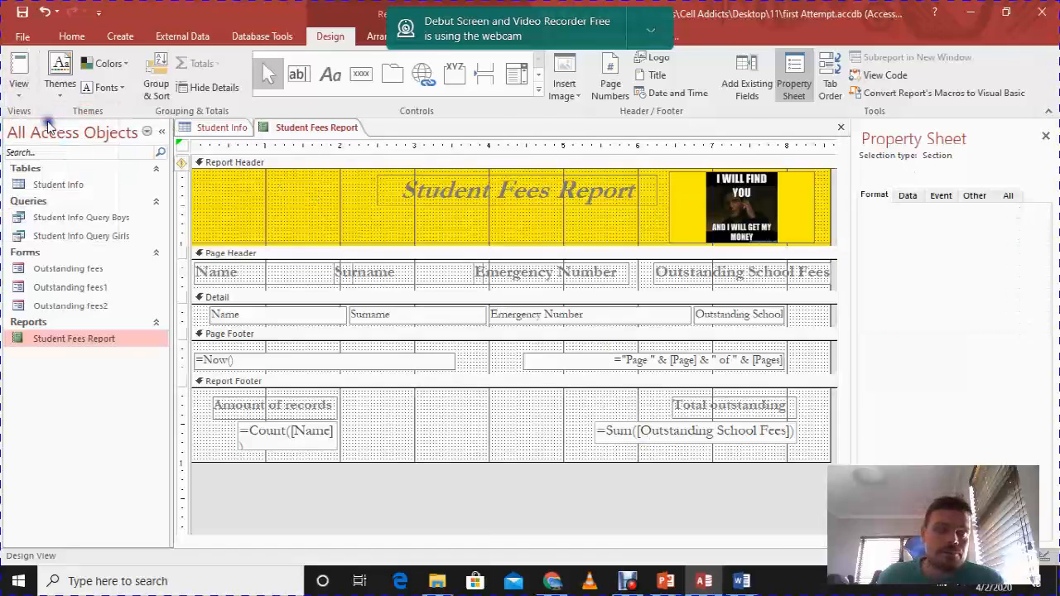
pyautogui.scroll(-3, 800, 495)
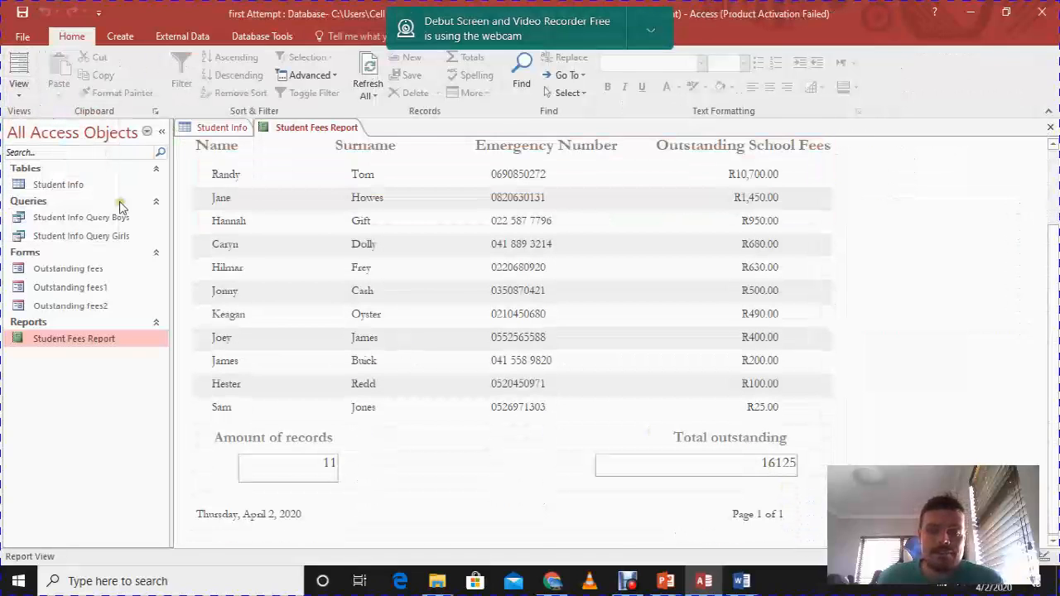
pyautogui.click(18, 93)
pyautogui.click(124, 224)
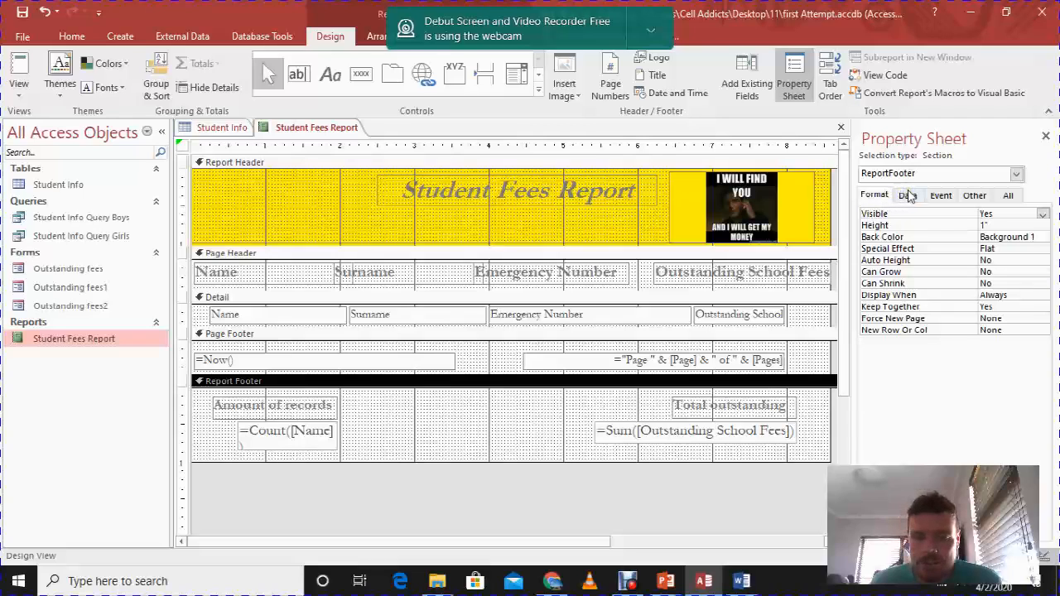
# Step: Set the Format property of the outstanding school fees sum text box in the Report Footer to Currency
pyautogui.click(761, 431)
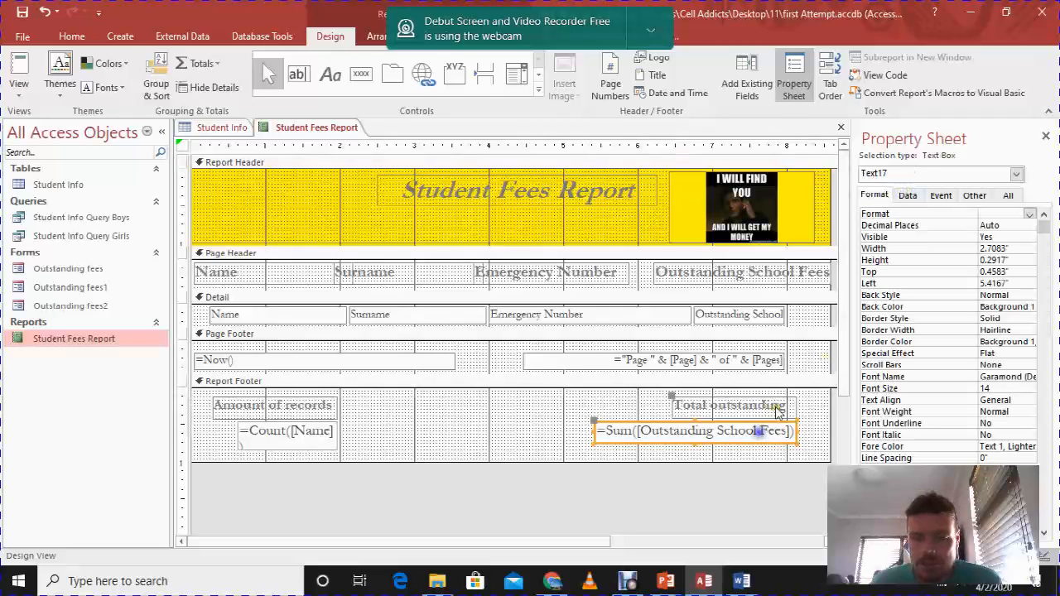
pyautogui.click(908, 196)
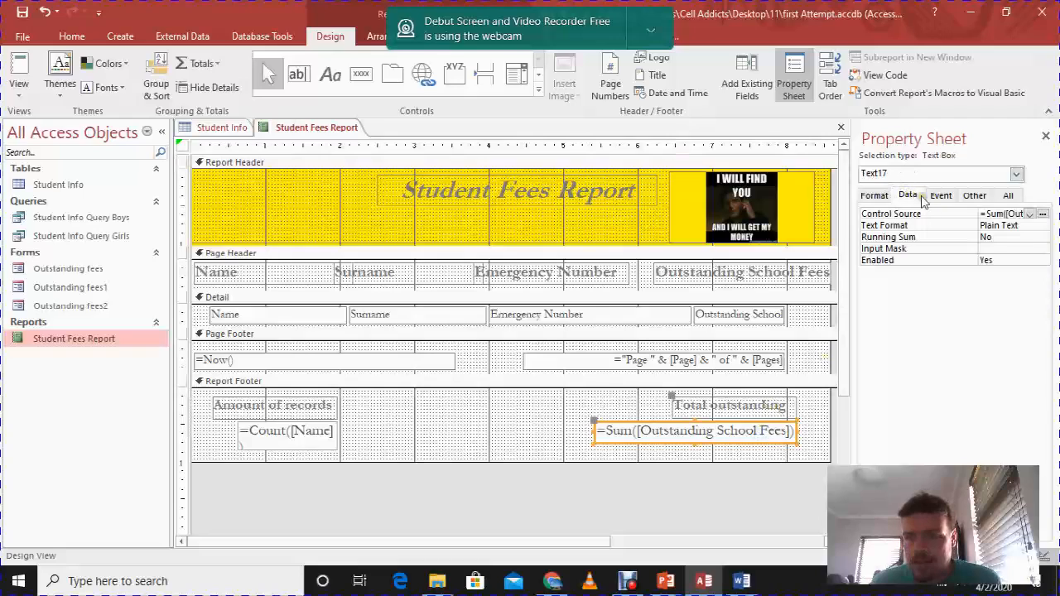
pyautogui.click(1018, 225)
pyautogui.click(1043, 228)
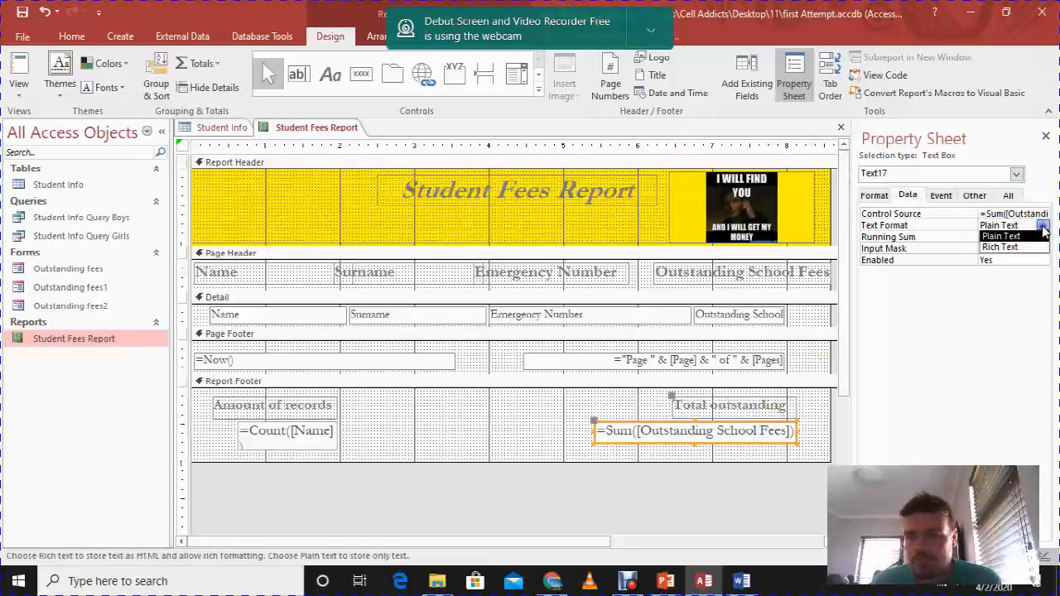
pyautogui.click(957, 300)
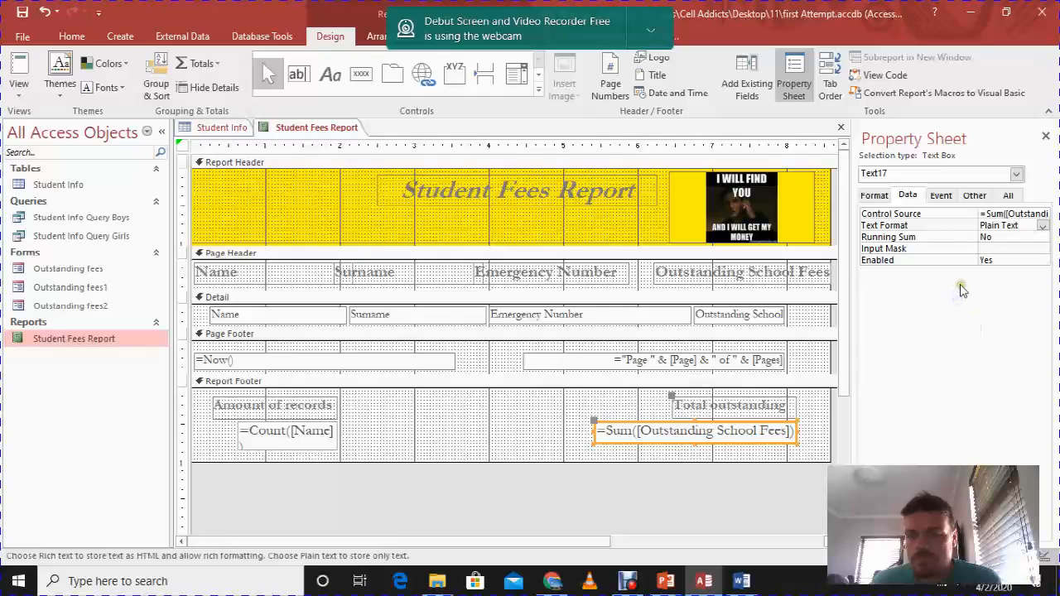
pyautogui.click(948, 195)
pyautogui.click(975, 196)
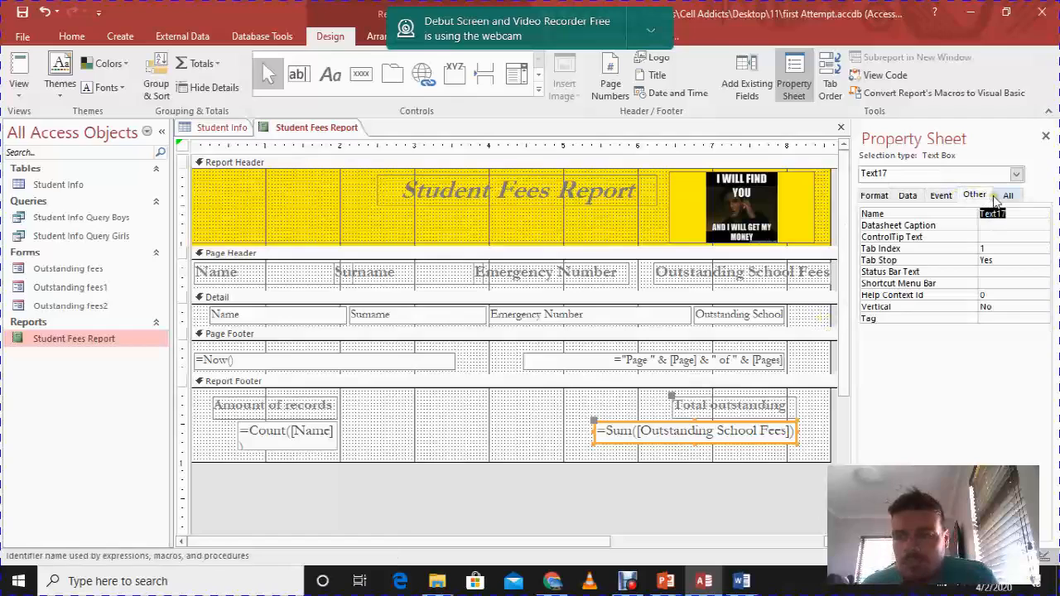
pyautogui.click(997, 197)
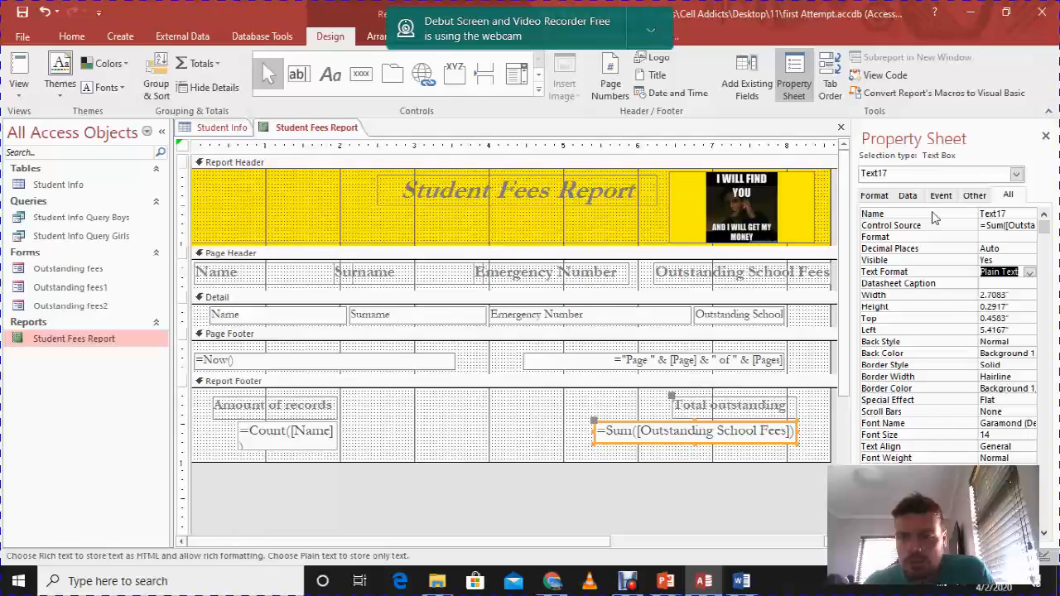
pyautogui.click(986, 237)
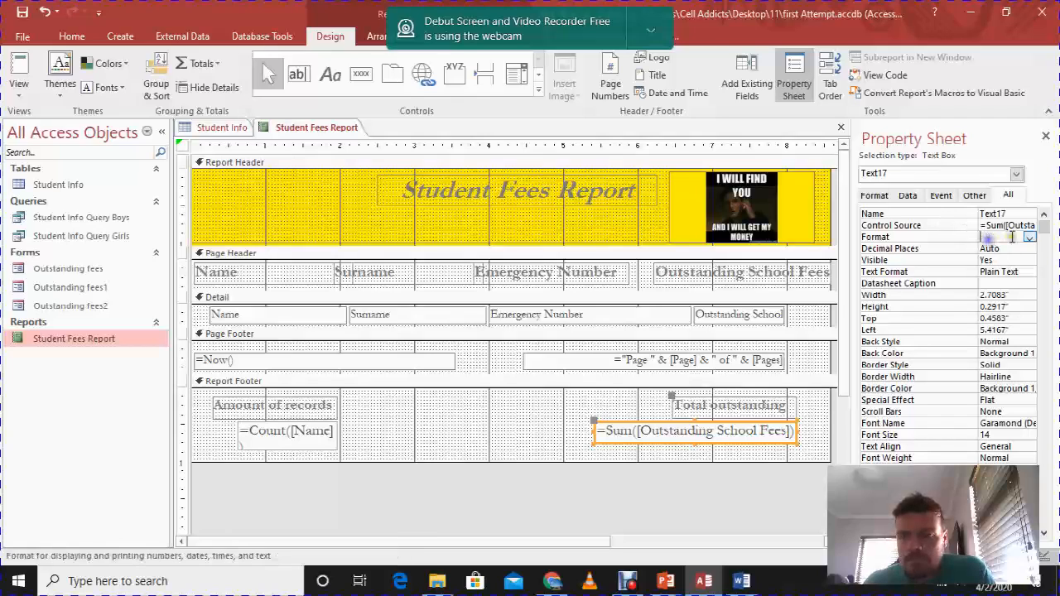
pyautogui.click(1030, 238)
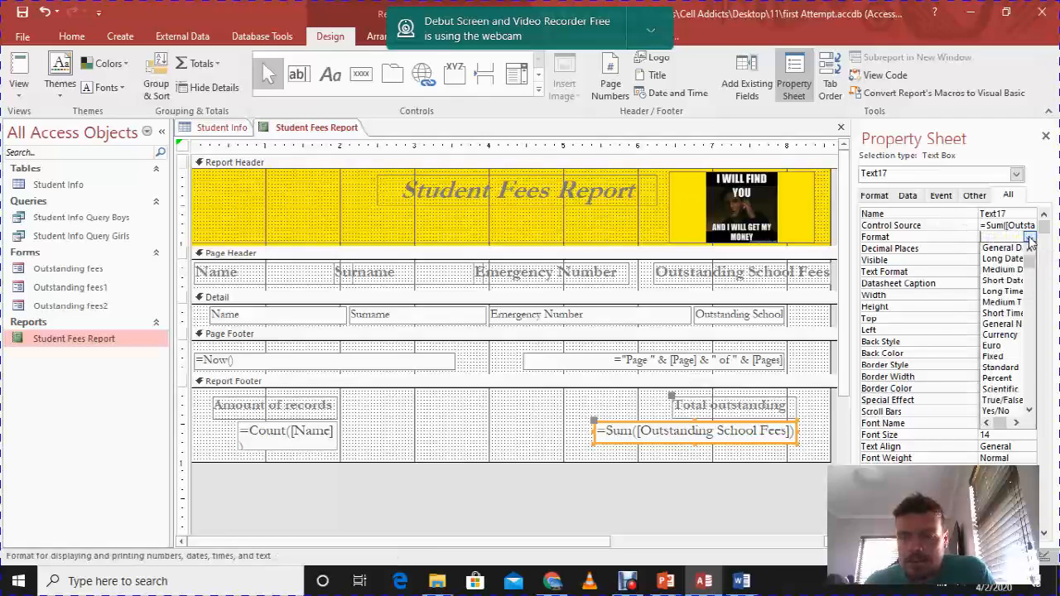
pyautogui.click(1001, 335)
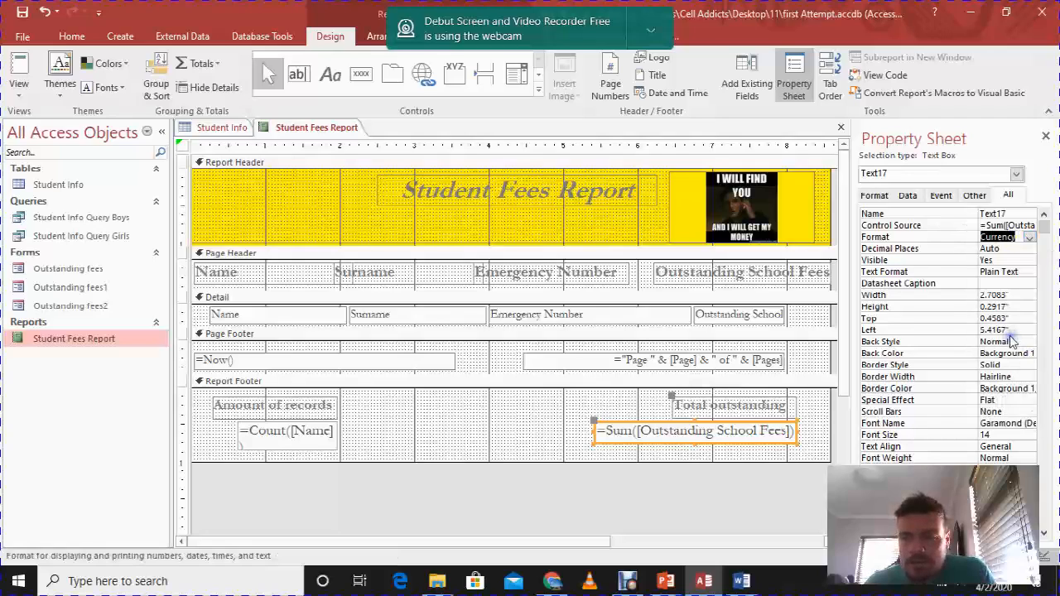
# Step: Check the Student Fees Report with the Currency format in Report View, and return to Design View
pyautogui.click(22, 88)
pyautogui.click(72, 128)
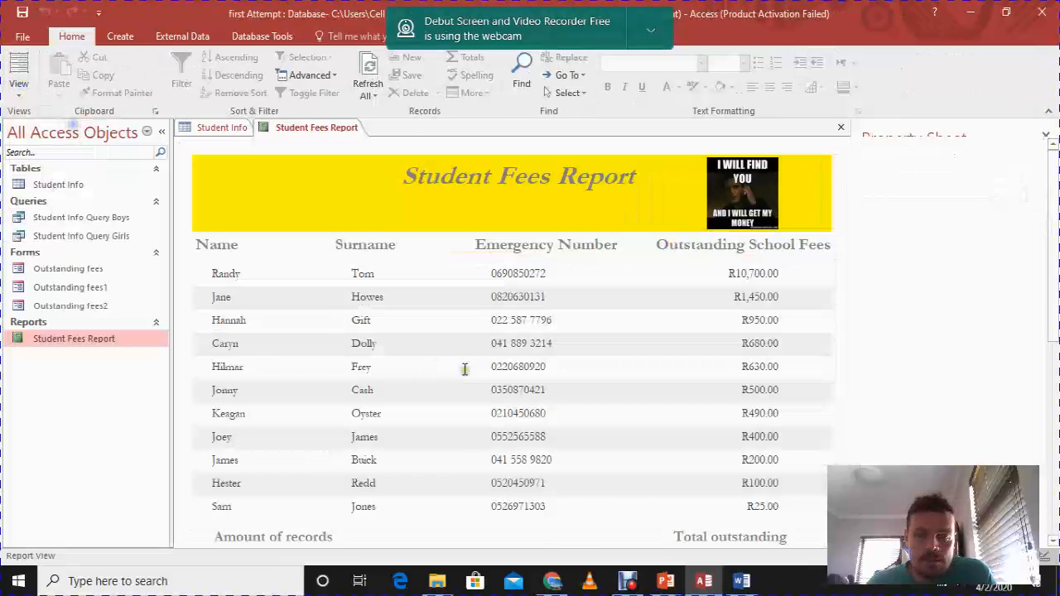
pyautogui.click(16, 79)
pyautogui.click(49, 221)
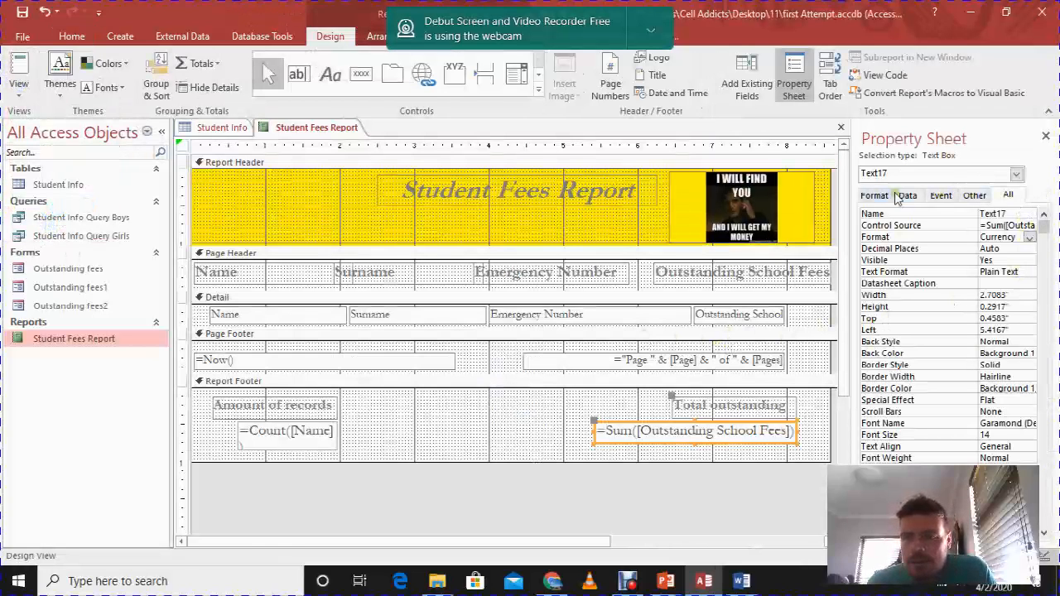
# Step: Reopen the properties of the outstanding school fees sum text box and set its Format to General Number
pyautogui.click(1046, 137)
pyautogui.click(507, 435)
pyautogui.click(701, 429)
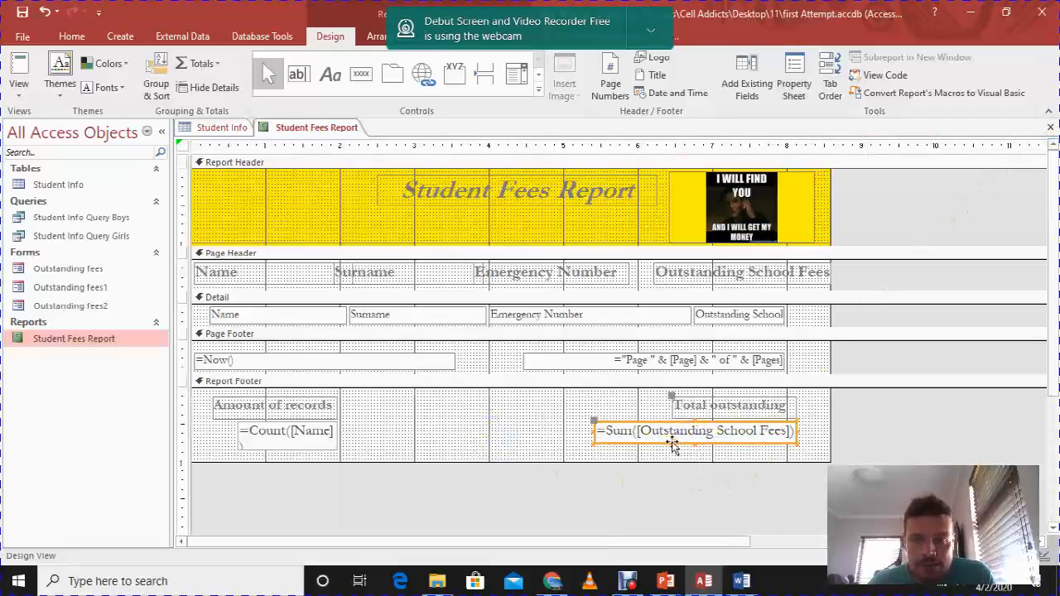
pyautogui.click(794, 92)
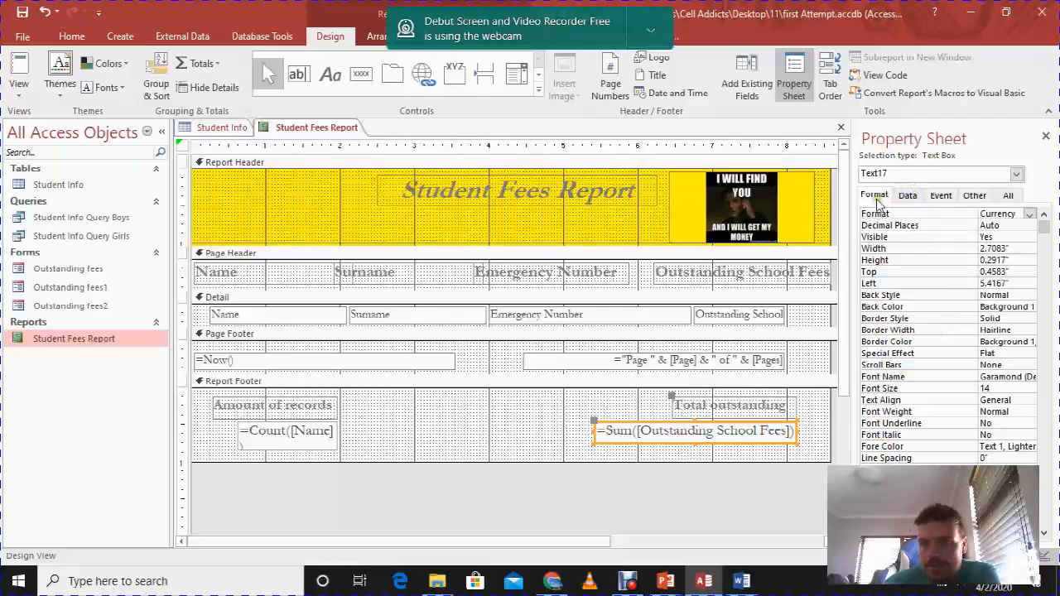
pyautogui.click(907, 196)
pyautogui.click(941, 196)
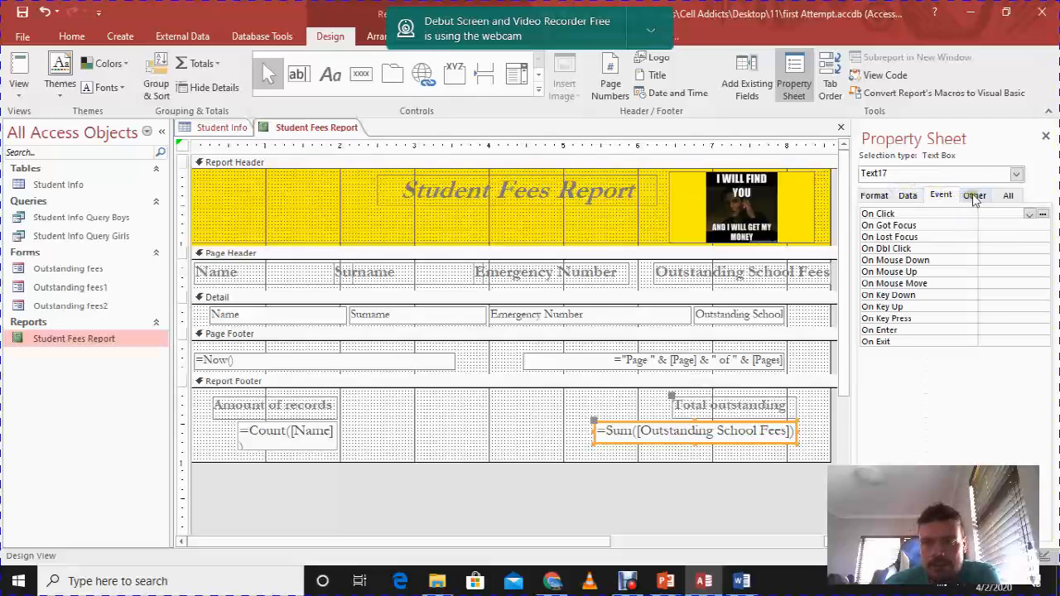
pyautogui.click(975, 197)
pyautogui.click(1009, 197)
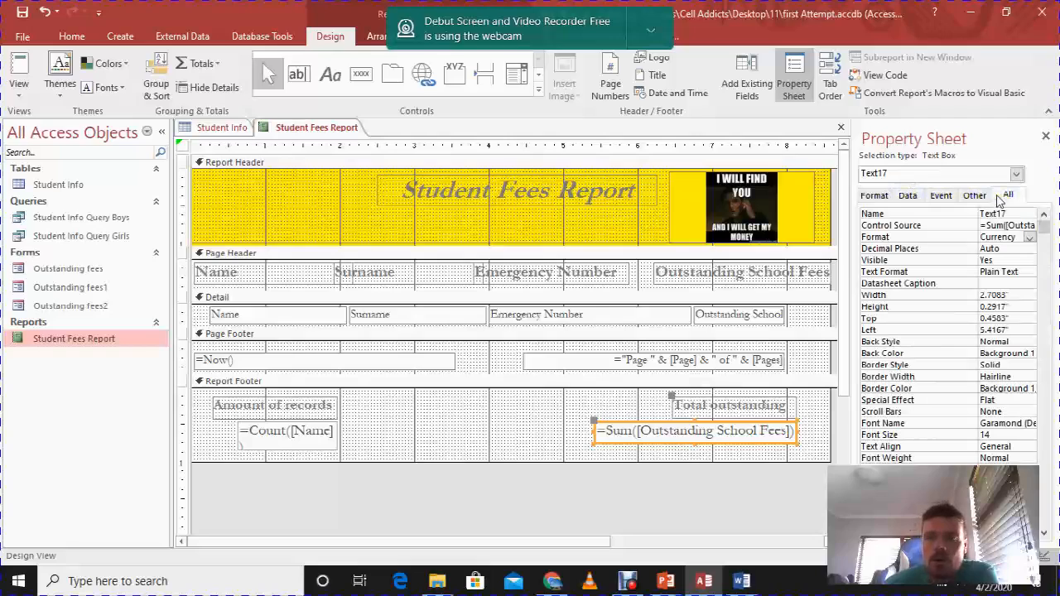
pyautogui.click(1030, 237)
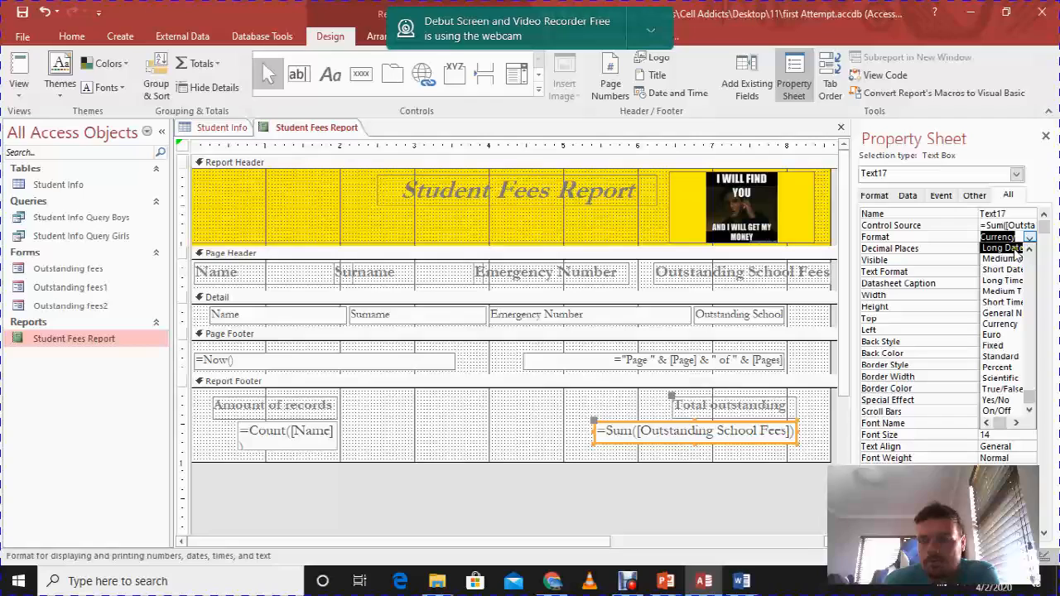
pyautogui.click(1008, 314)
pyautogui.click(523, 414)
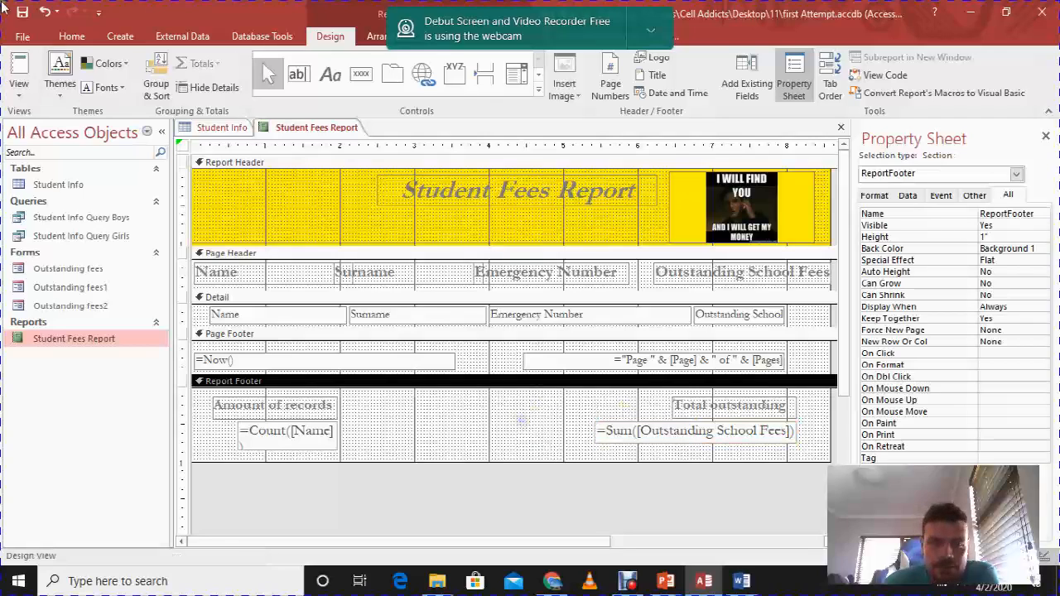
# Step: Display the report in Report View and examine how the total outstanding amount is formatted
pyautogui.click(18, 89)
pyautogui.click(45, 114)
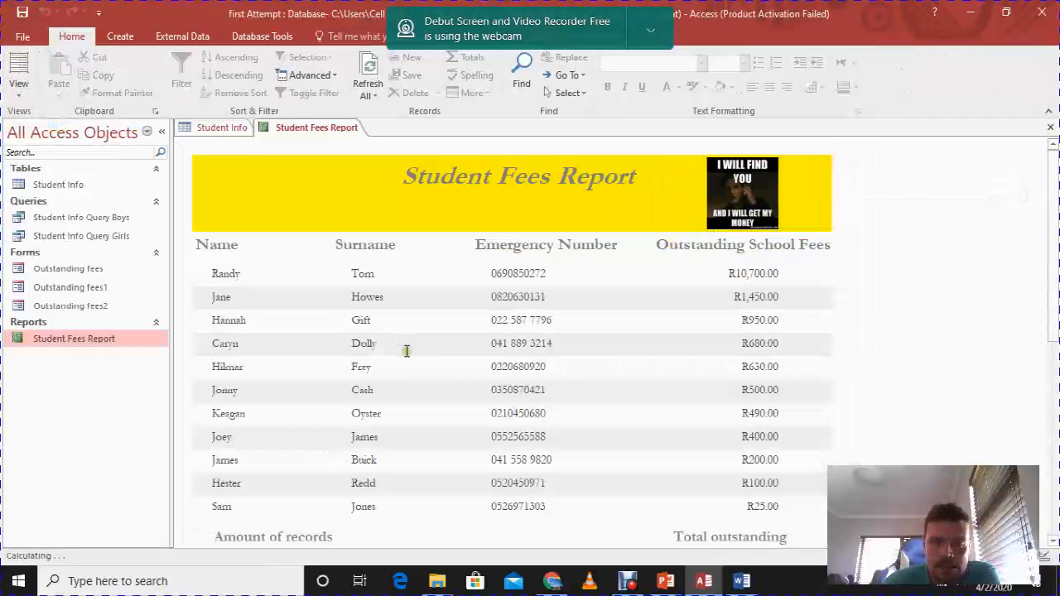
pyautogui.scroll(-1, 405, 349)
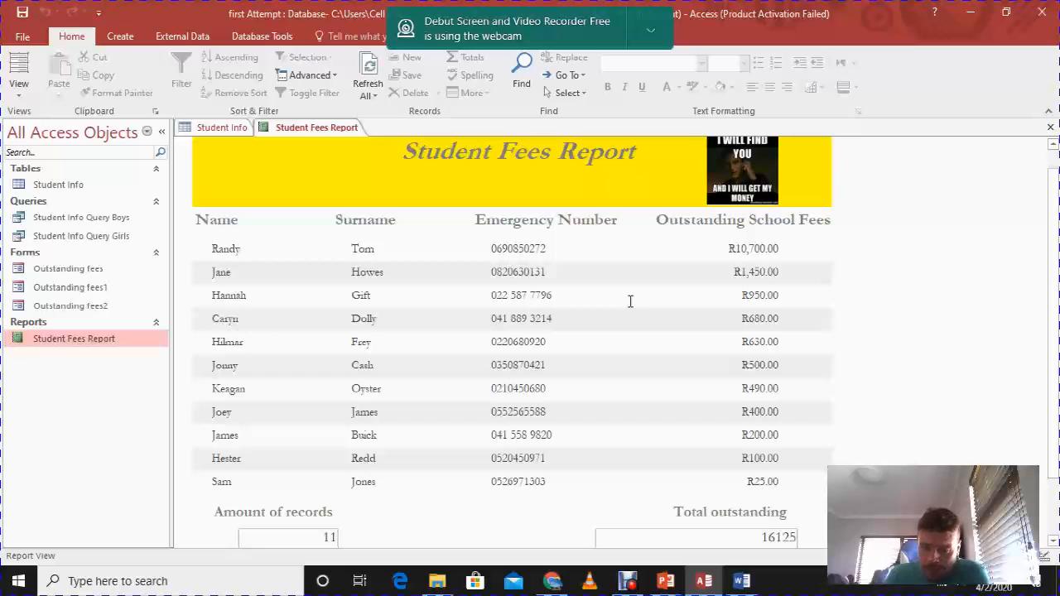
pyautogui.scroll(-2, 727, 378)
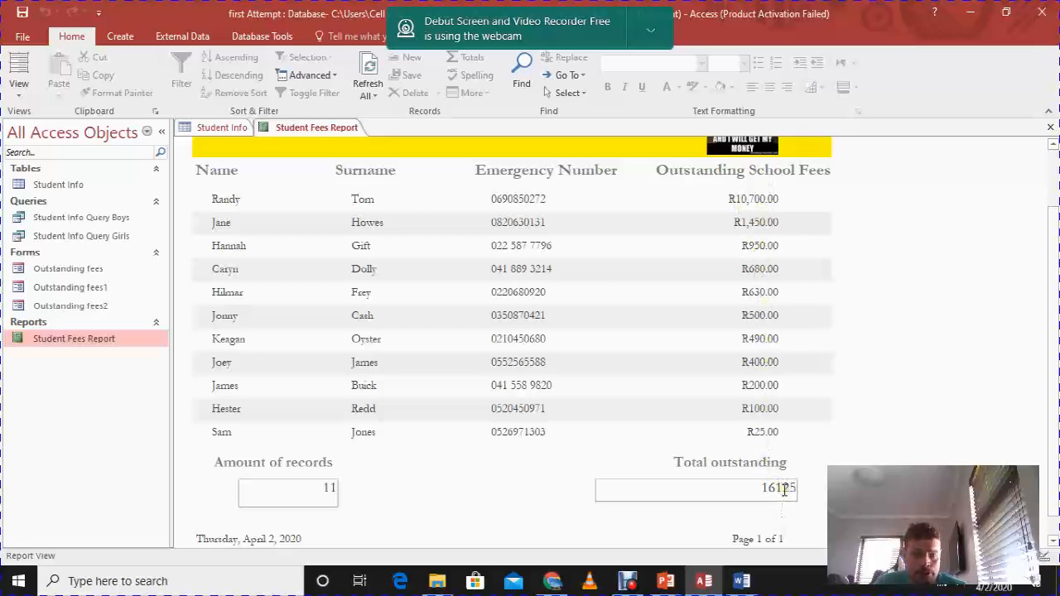
# Step: Compare with the fees total in the Student Info table, close the table, and return the report to Design View
pyautogui.doubleClick(74, 184)
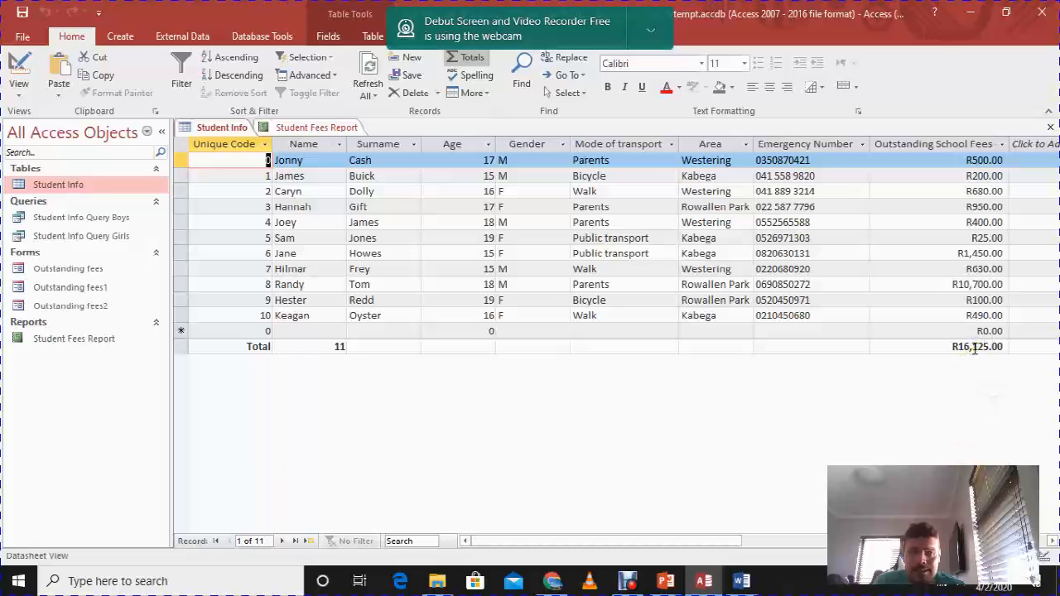
pyautogui.click(1051, 127)
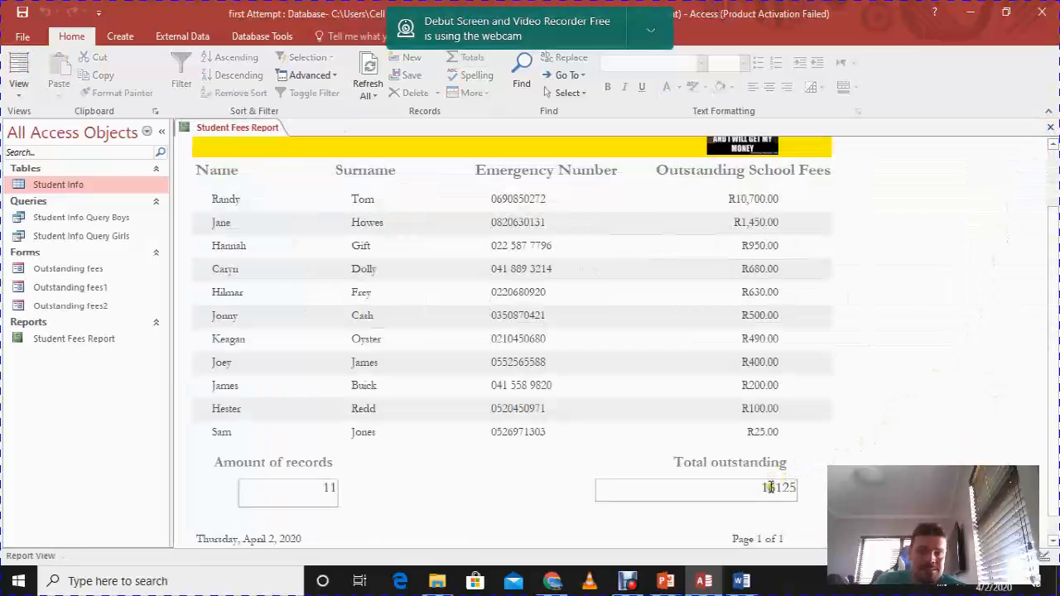
pyautogui.click(18, 89)
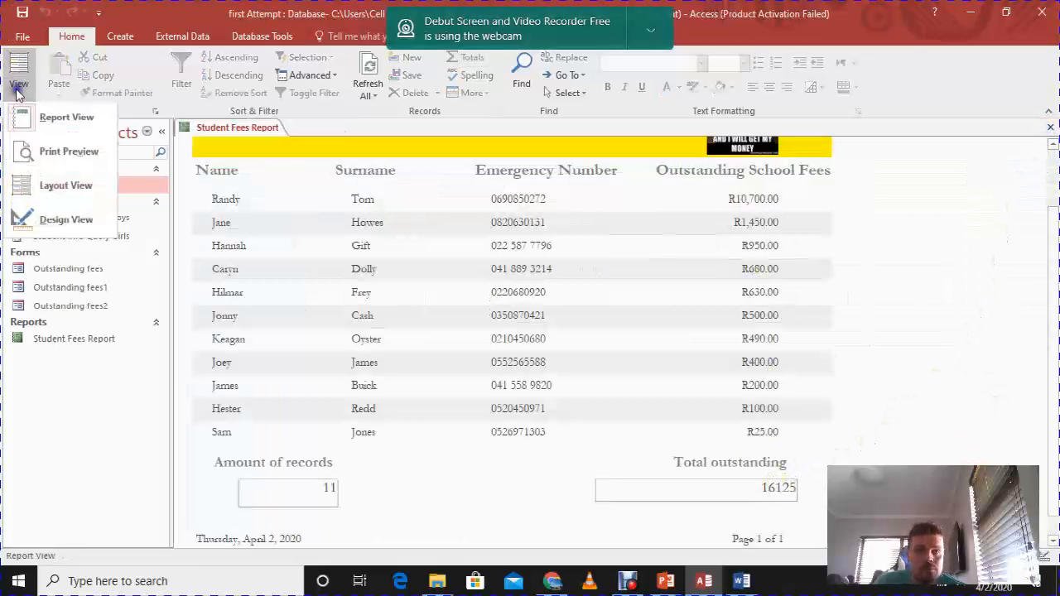
pyautogui.click(85, 217)
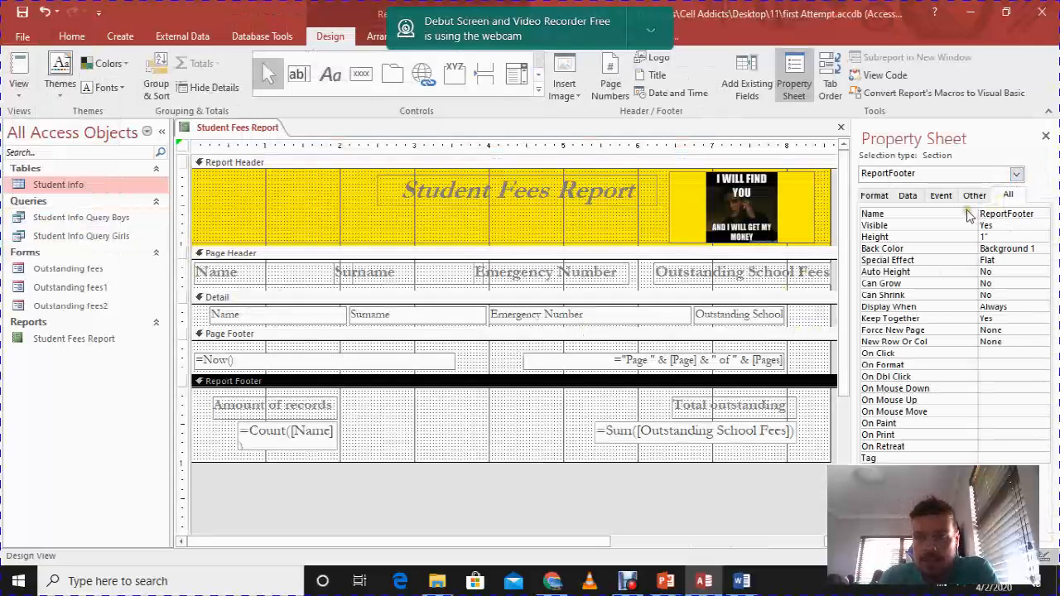
# Step: Set the outstanding school fees sum text box to the Currency format with 2 decimal places
pyautogui.click(729, 435)
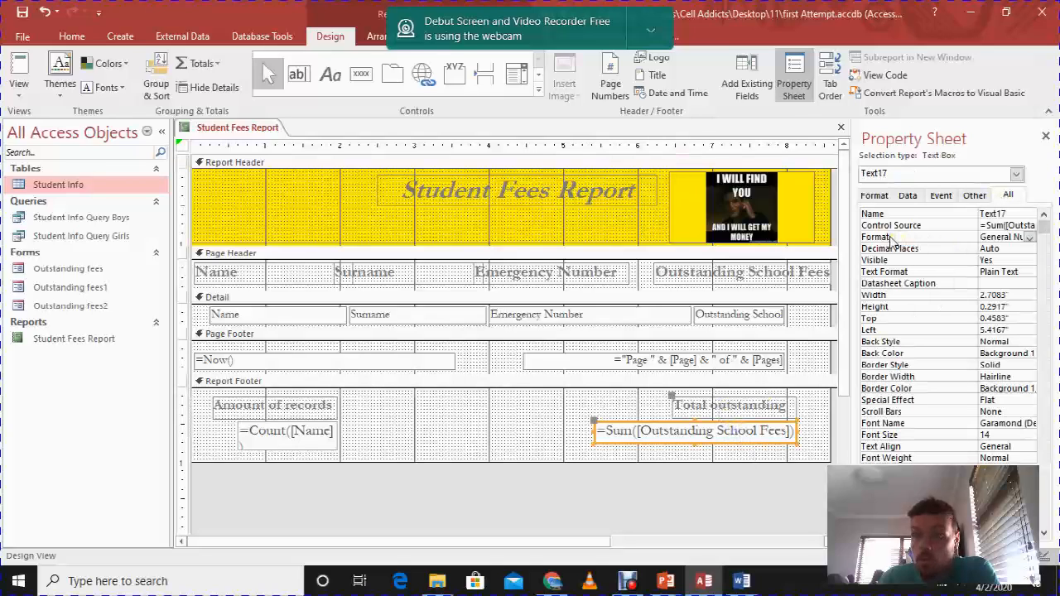
pyautogui.click(1031, 237)
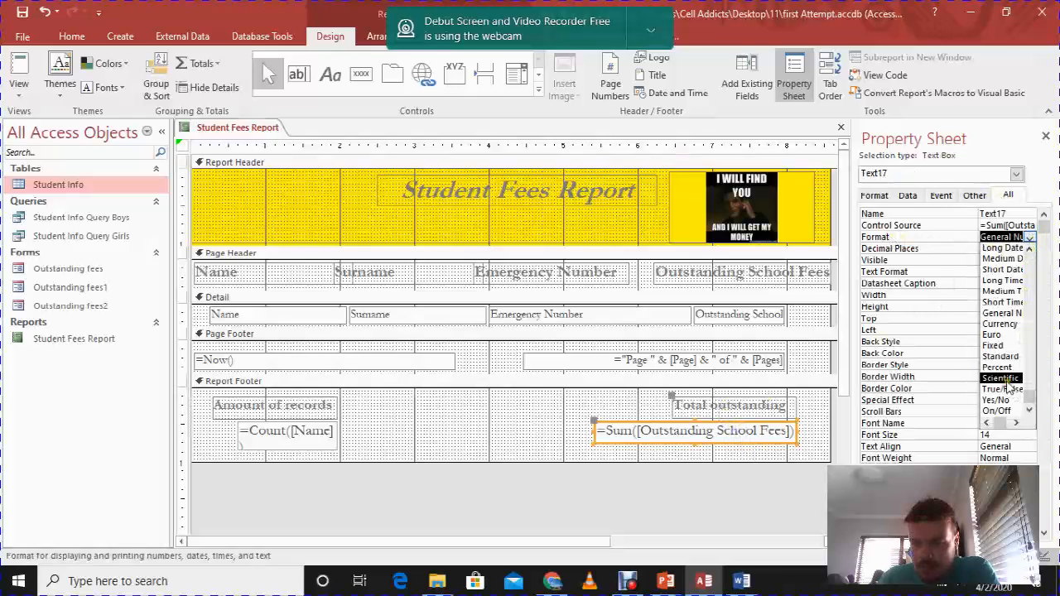
pyautogui.click(1006, 325)
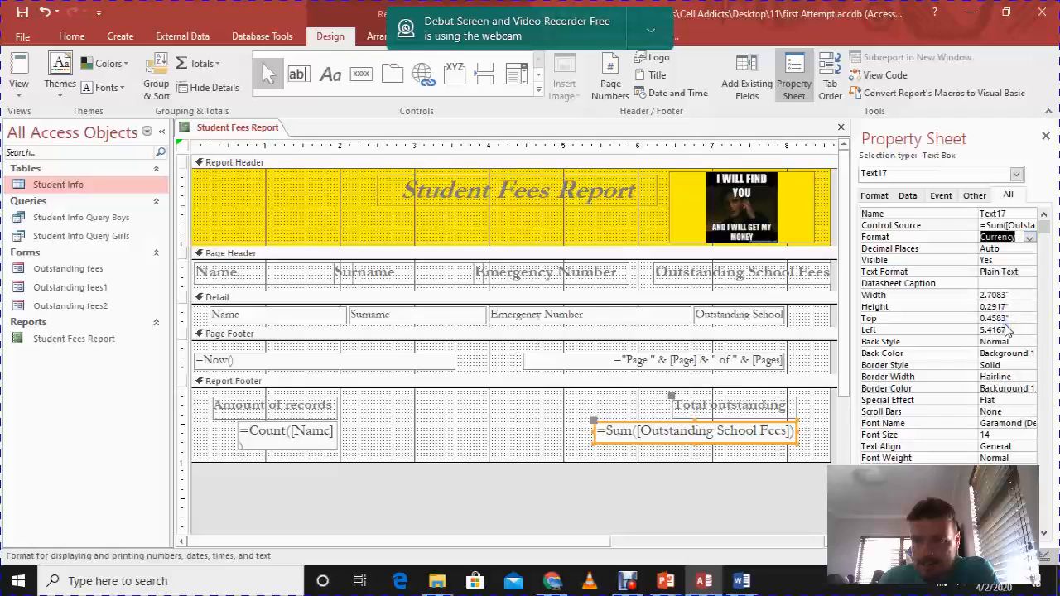
pyautogui.click(1002, 248)
pyautogui.click(1029, 249)
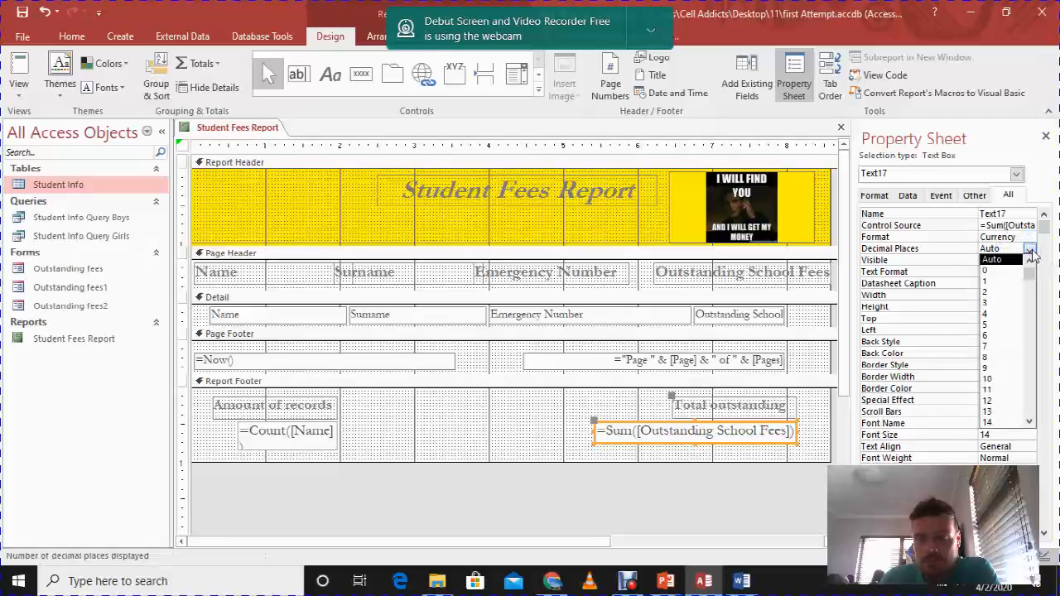
pyautogui.click(999, 294)
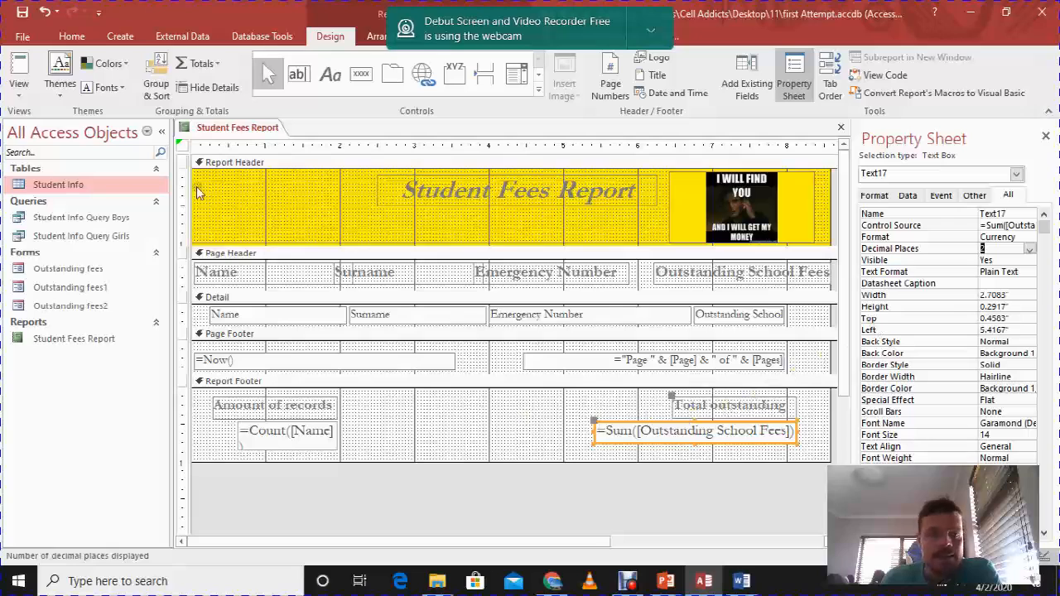
# Step: Compare the record count and total outstanding in Report View with the Student Info table's totals, and close the table
pyautogui.click(18, 92)
pyautogui.click(39, 120)
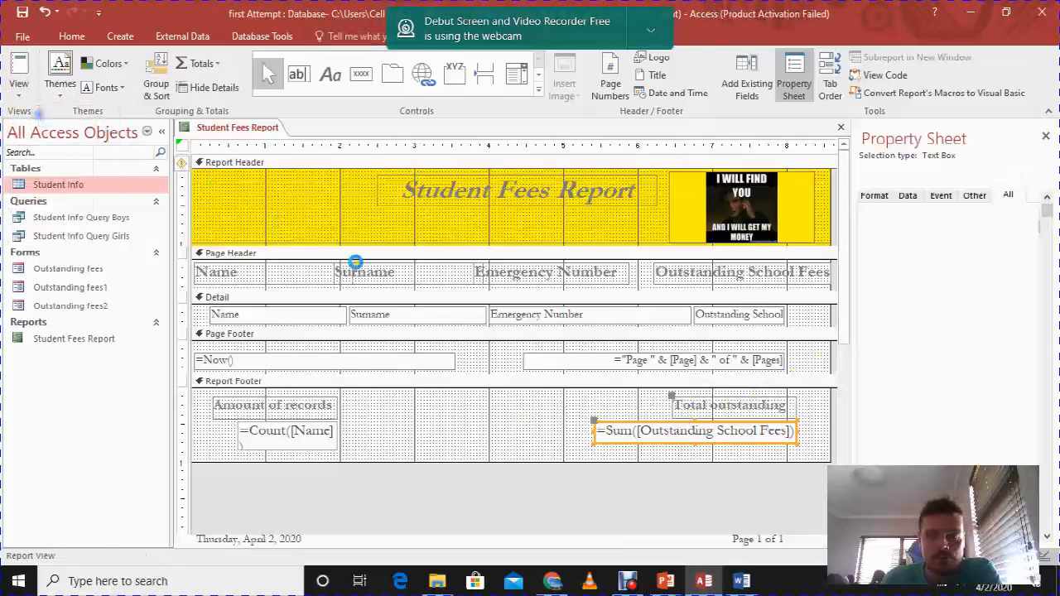
pyautogui.scroll(-2, 668, 381)
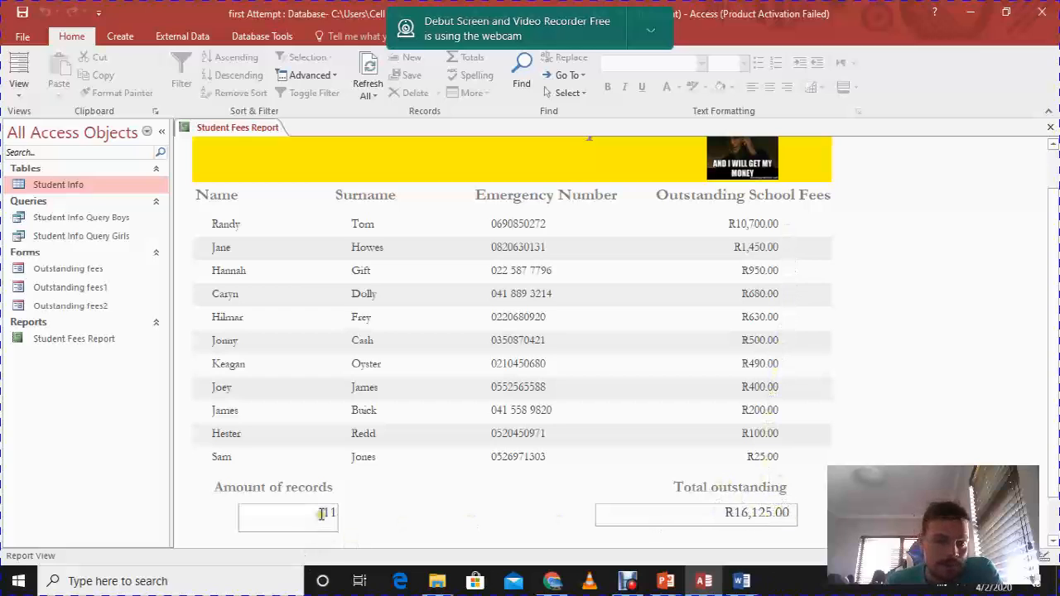
pyautogui.scroll(2, 580, 495)
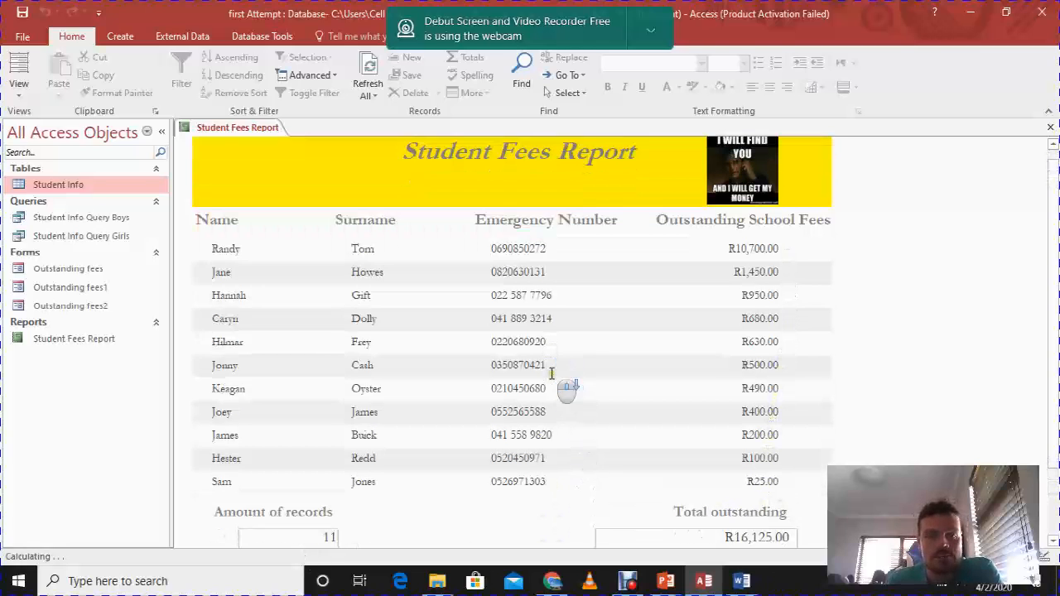
pyautogui.scroll(-3, 568, 379)
pyautogui.scroll(3, 555, 315)
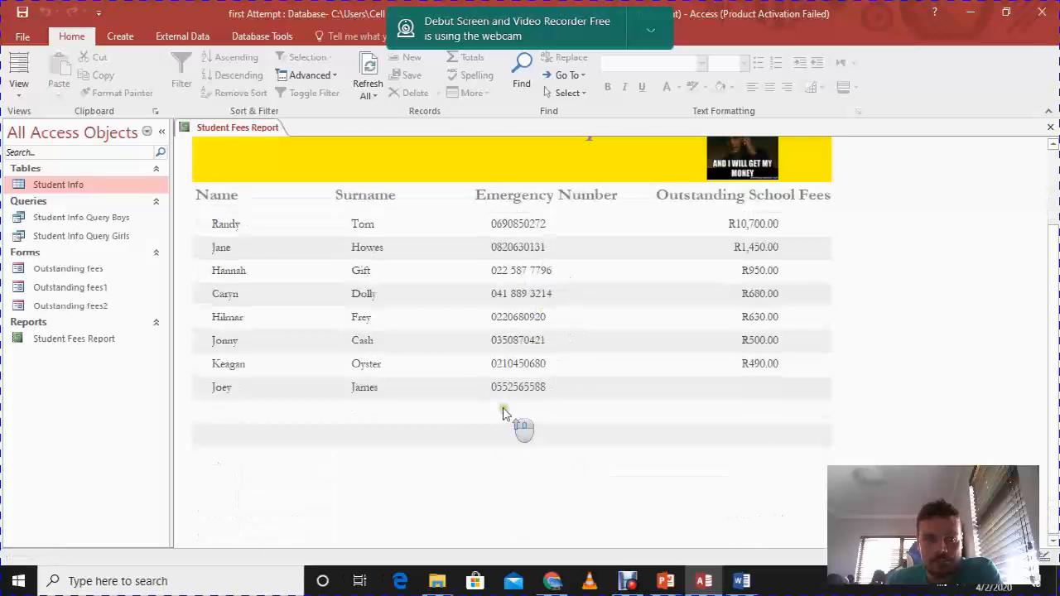
pyautogui.doubleClick(55, 184)
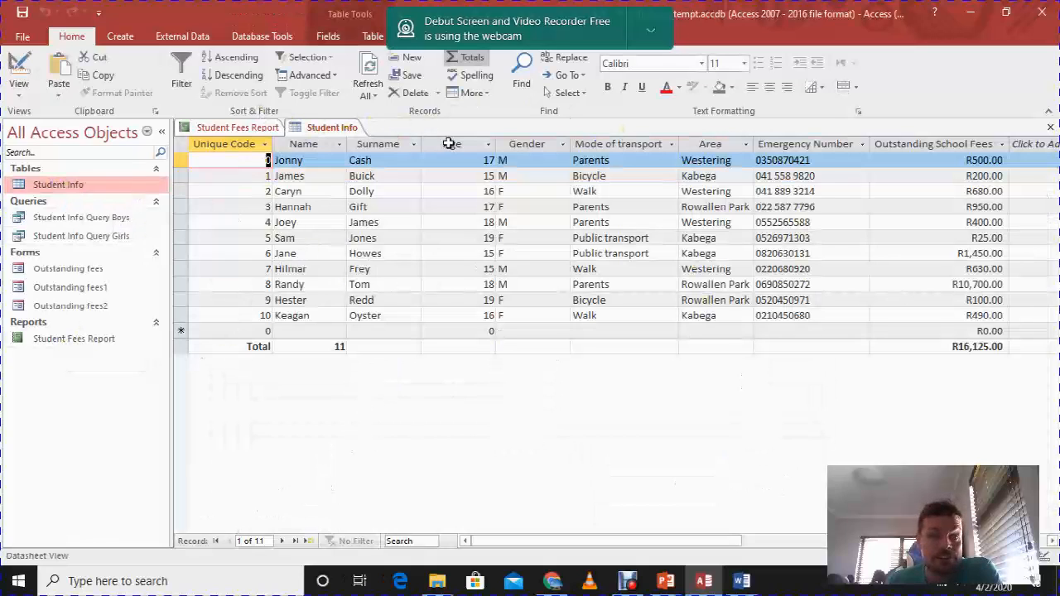
pyautogui.click(1050, 126)
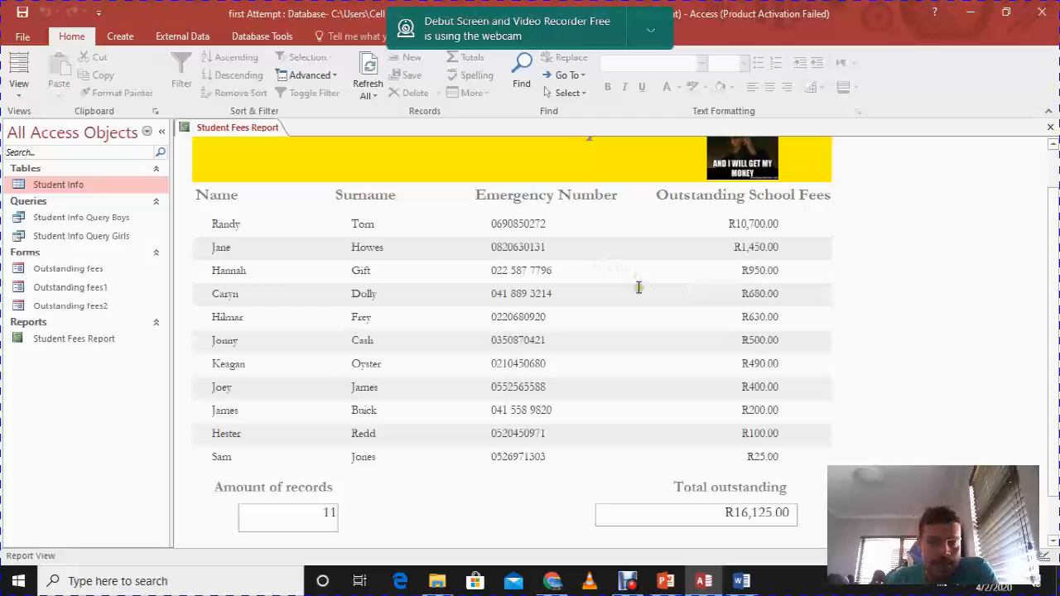
# Step: Return the report to Design View and replace the Sum function with AVG in the outstanding school fees calculation
pyautogui.click(18, 88)
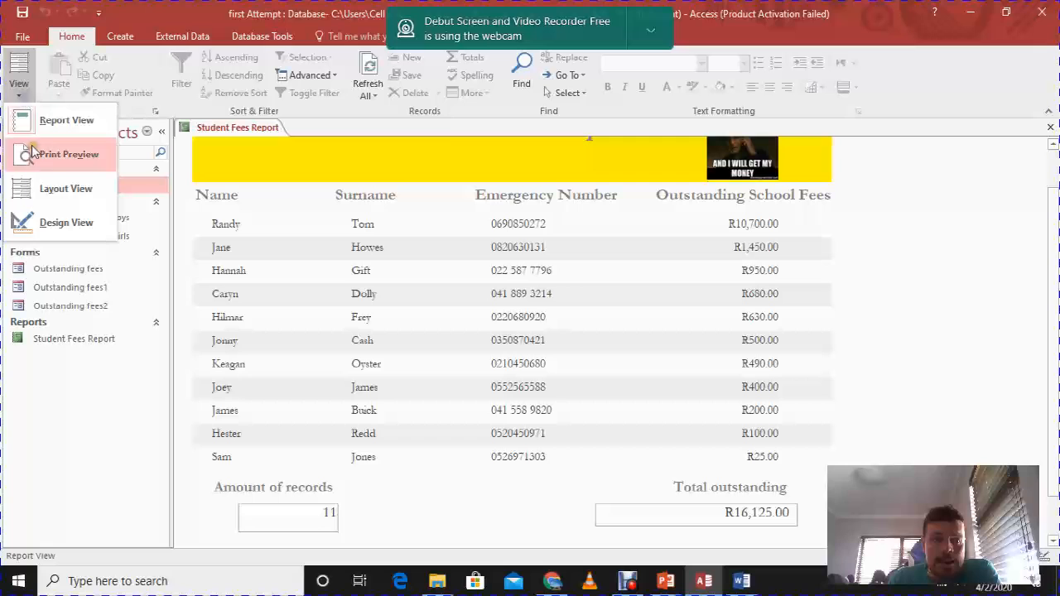
pyautogui.click(54, 227)
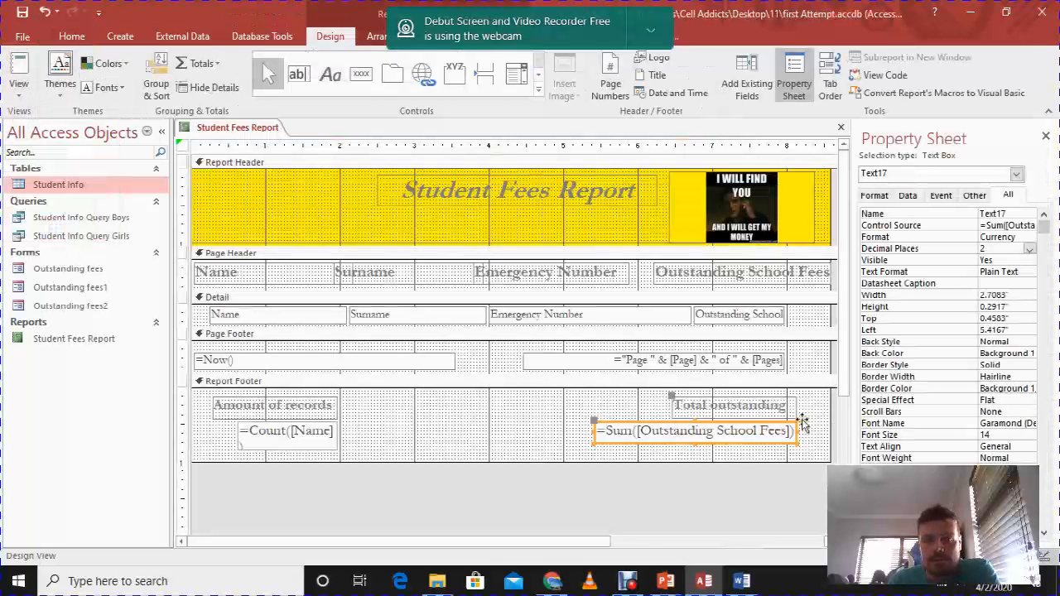
pyautogui.click(628, 432)
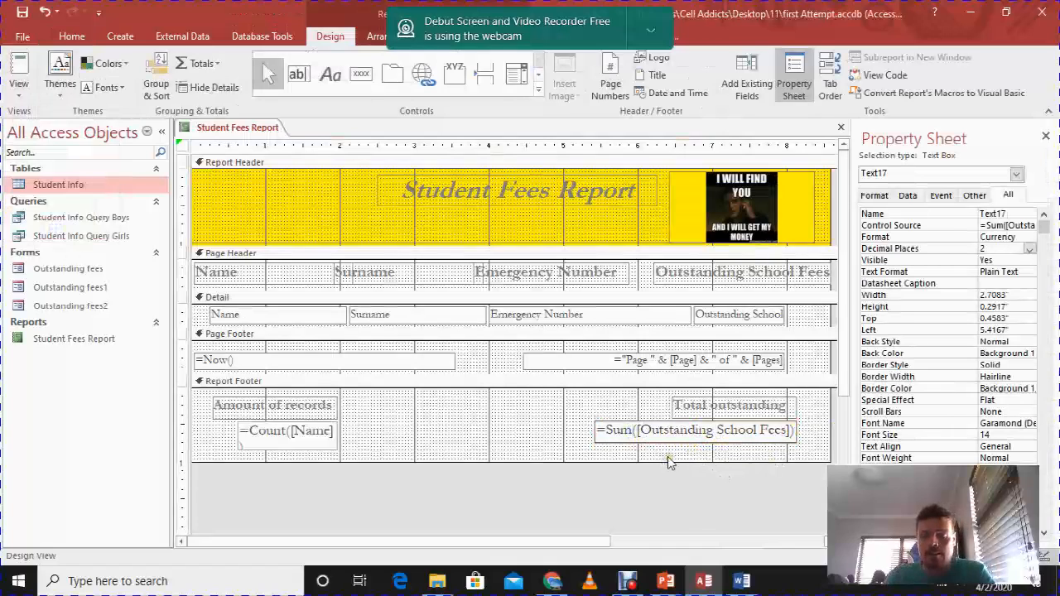
pyautogui.press('BackSpace')
pyautogui.press('BackSpace')
pyautogui.press('BackSpace')
pyautogui.write('AVG')
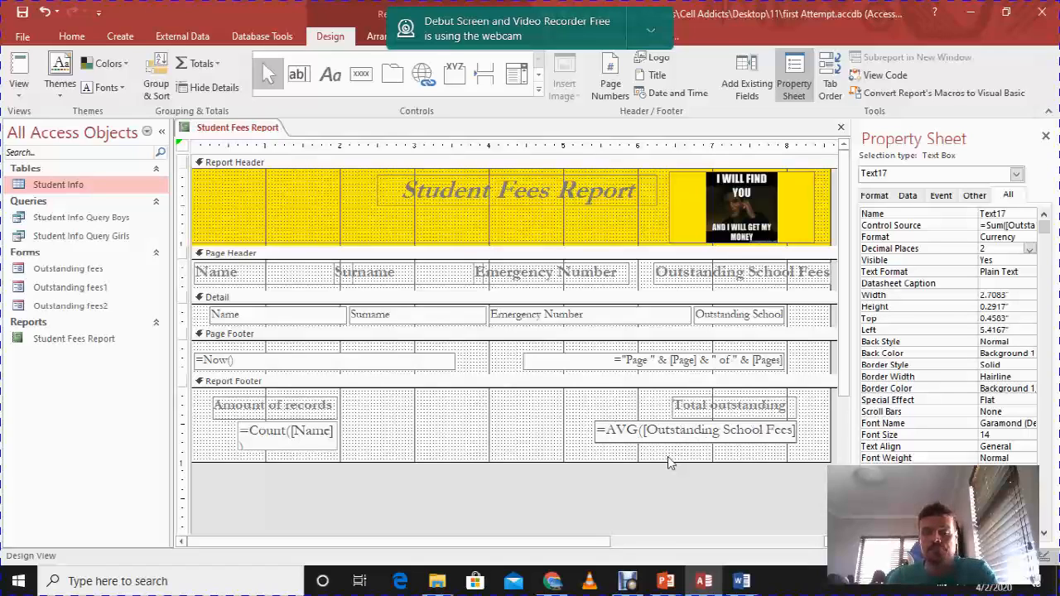
# Step: Display the report in Report View and examine the average outstanding school fees in the Report Footer
pyautogui.click(18, 82)
pyautogui.click(53, 123)
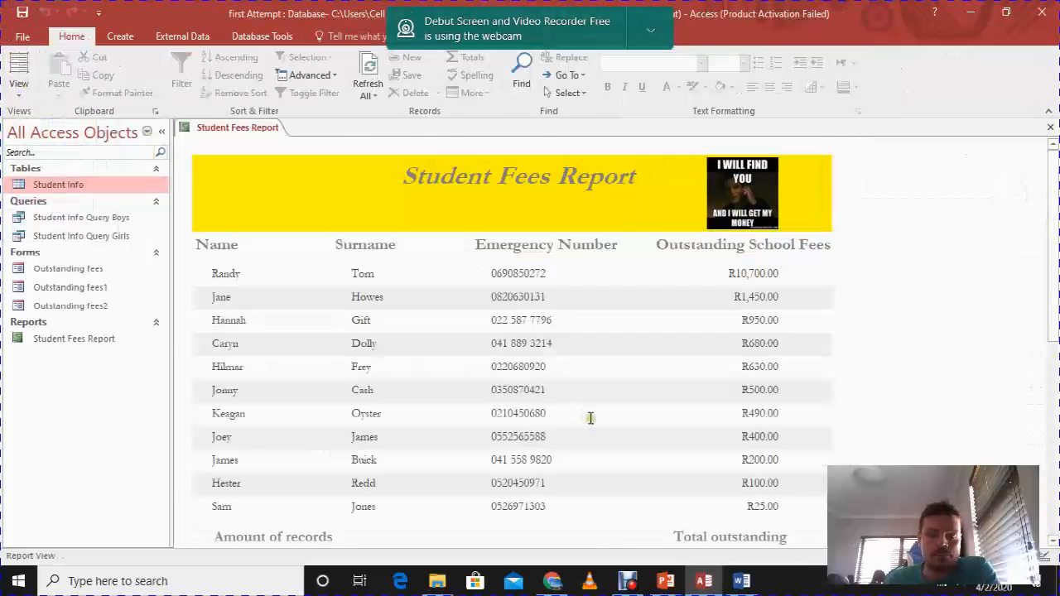
pyautogui.scroll(-2, 593, 424)
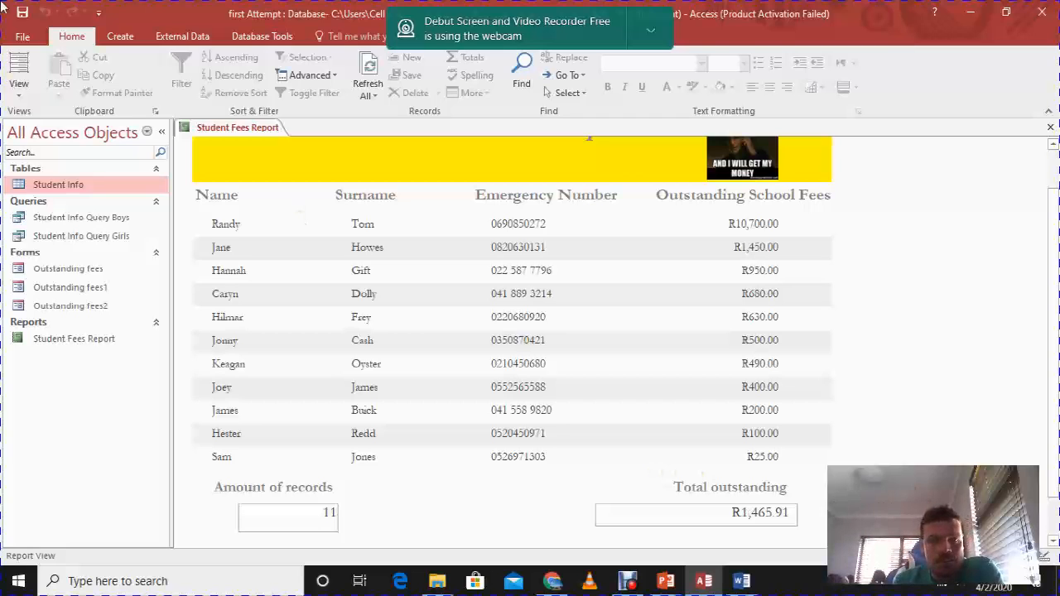
# Step: Try the full function name Average in the outstanding school fees calculation in Design View, and test it in Report View
pyautogui.click(14, 90)
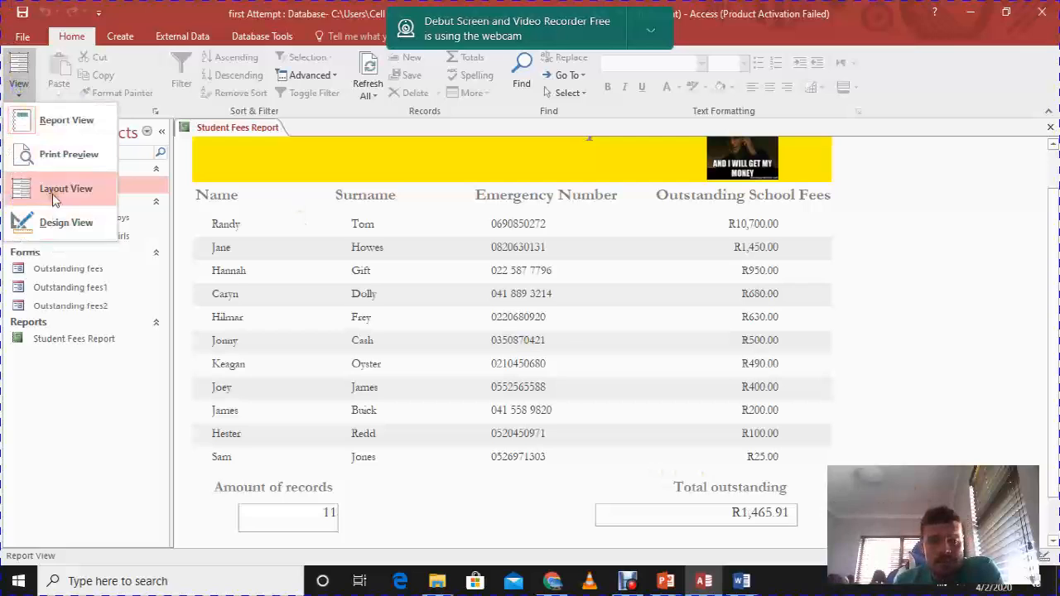
pyautogui.click(67, 221)
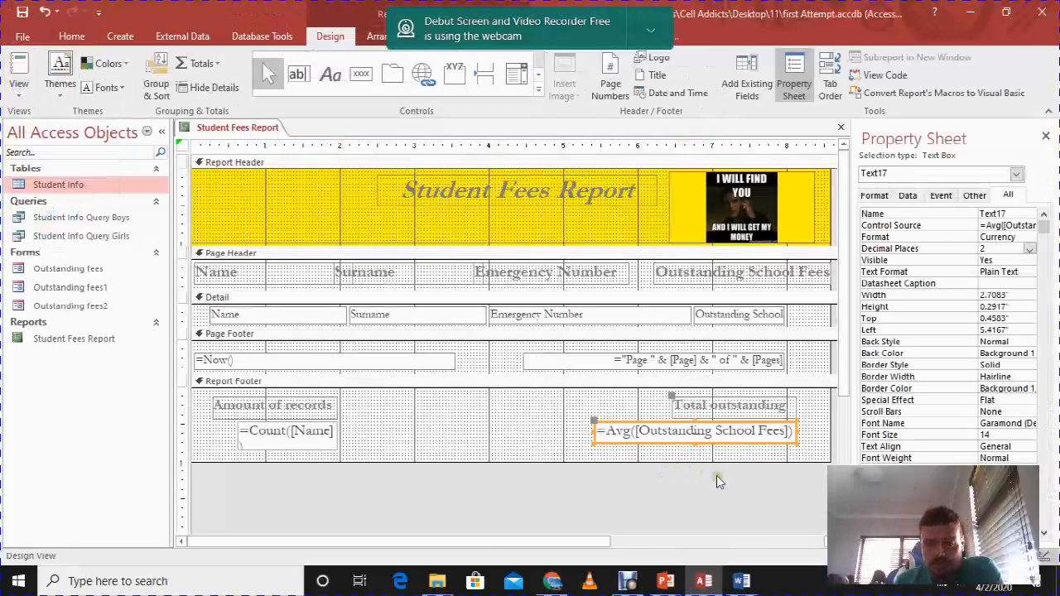
pyautogui.click(623, 431)
pyautogui.write('erag')
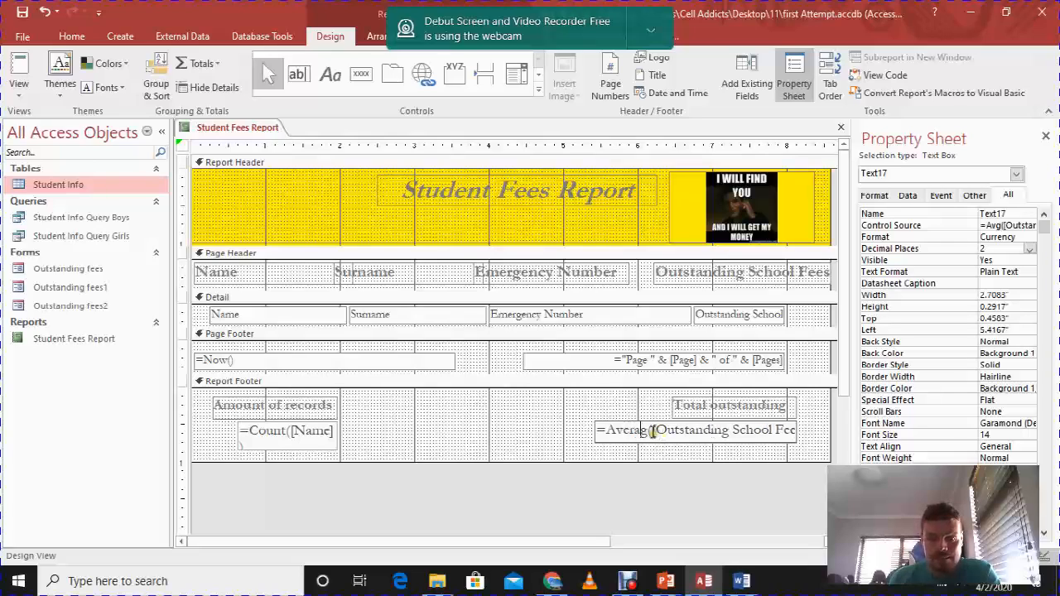
pyautogui.write('e')
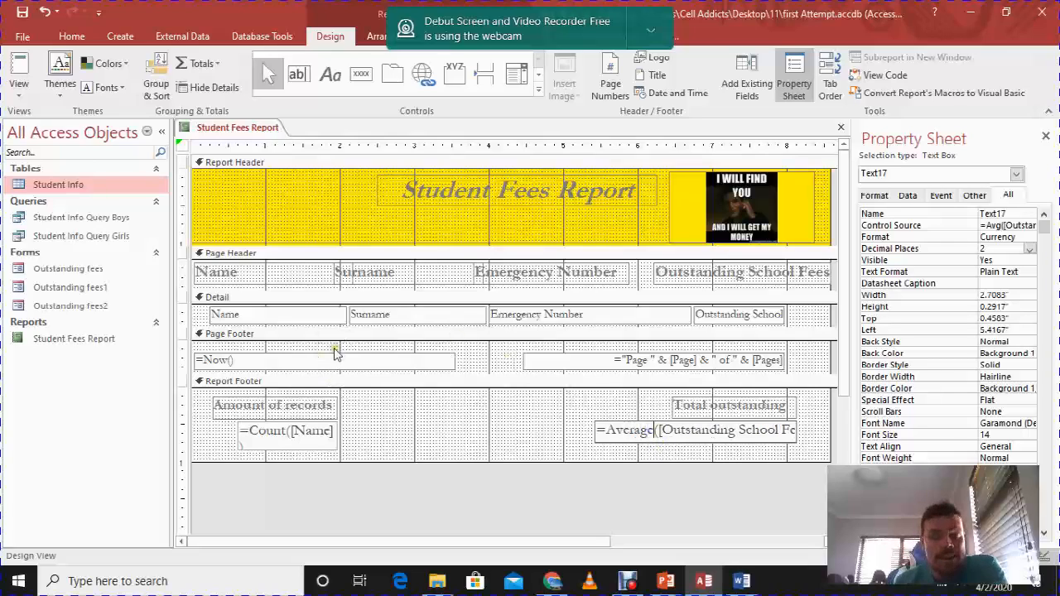
pyautogui.click(20, 95)
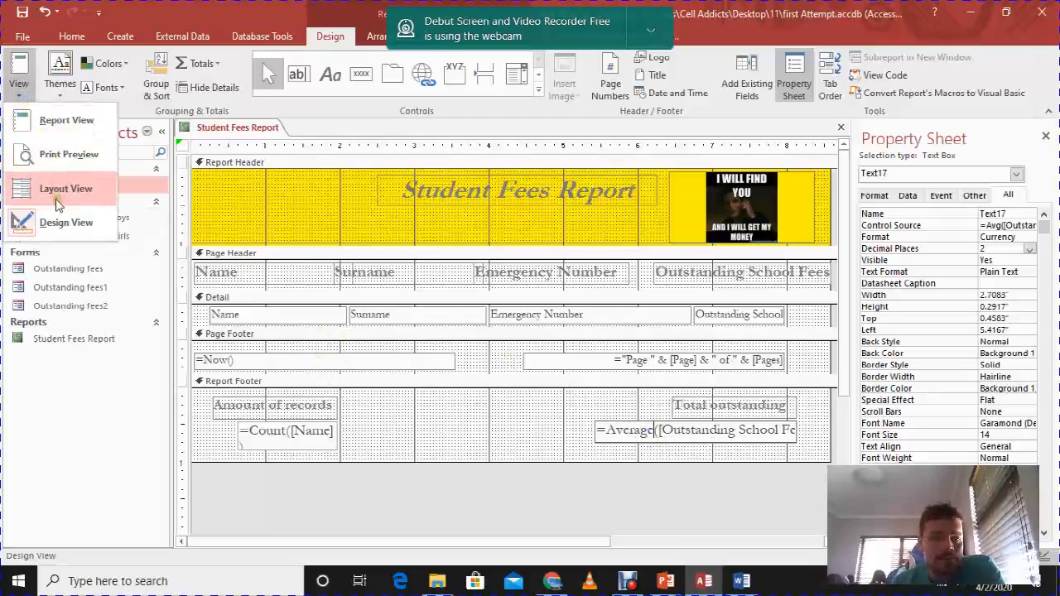
pyautogui.click(69, 129)
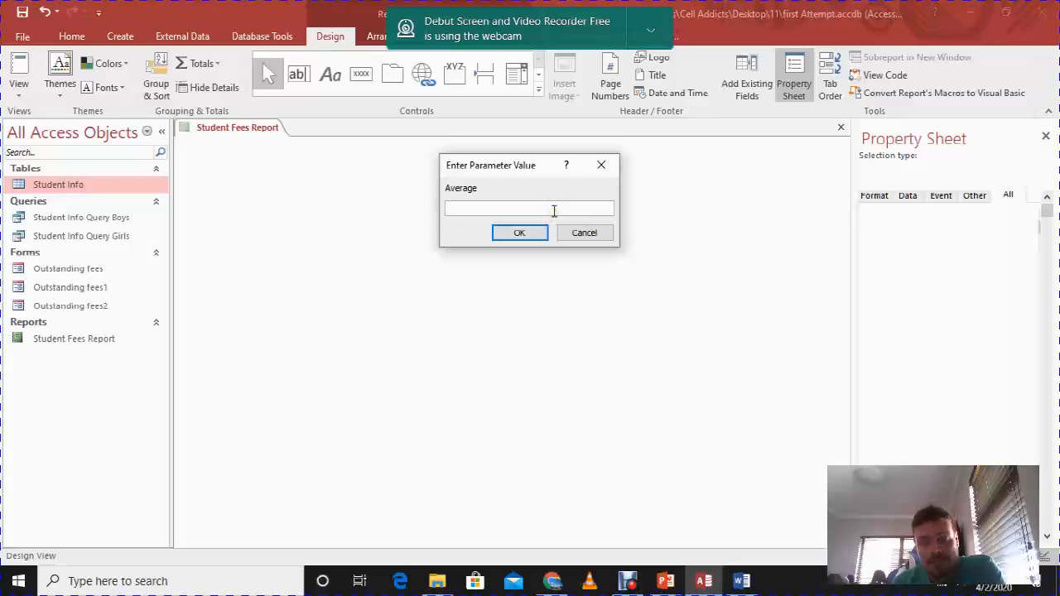
pyautogui.click(602, 170)
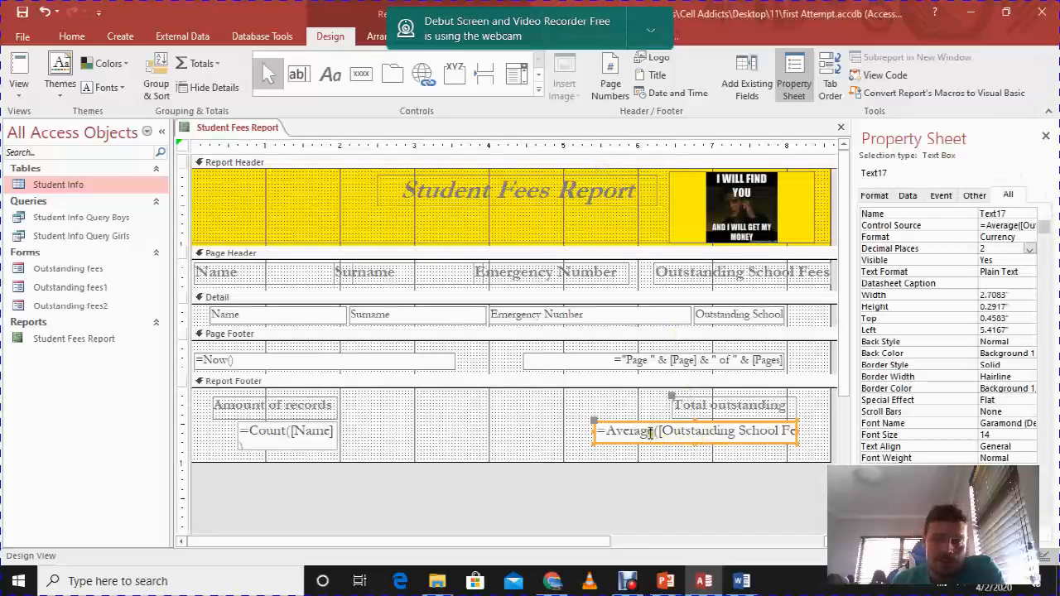
# Step: Replace the Average function with Sum in the outstanding school fees calculation in the Report Footer
pyautogui.click(651, 432)
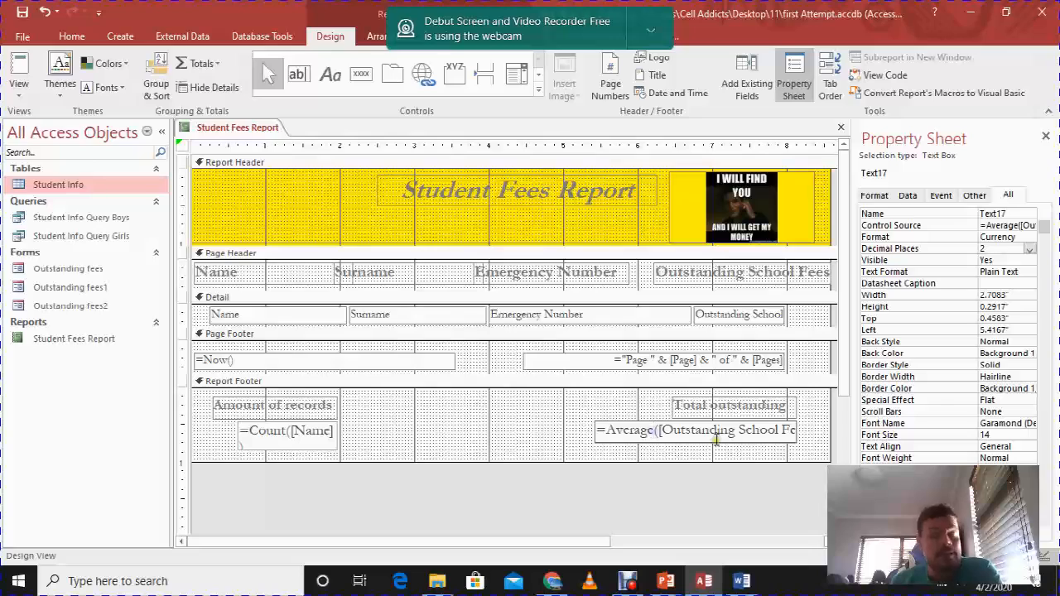
pyautogui.press('BackSpace')
pyautogui.press('BackSpace')
pyautogui.press('BackSpace')
pyautogui.press('BackSpace')
pyautogui.press('BackSpace')
pyautogui.press('BackSpace')
pyautogui.press('BackSpace')
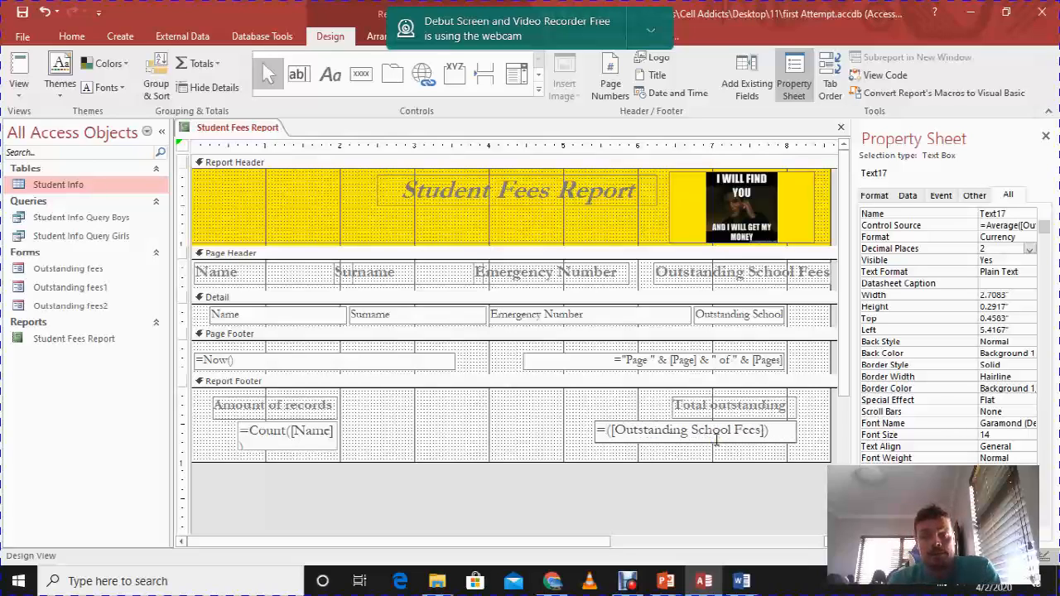
pyautogui.write('sum')
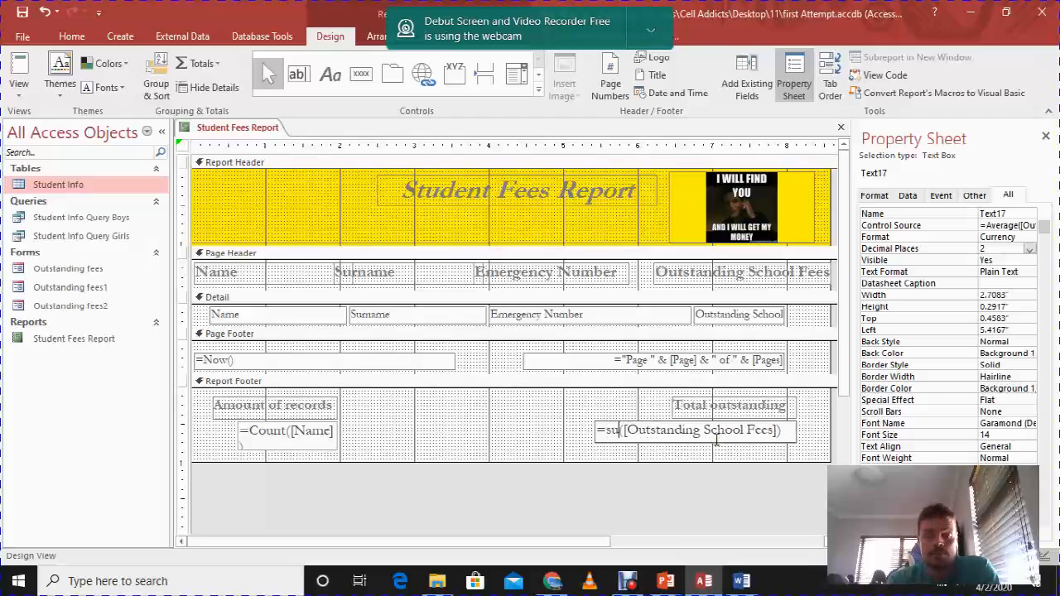
pyautogui.click(470, 448)
# Step: Display the report in Report View and check the total outstanding amount in the Report Footer
pyautogui.click(18, 91)
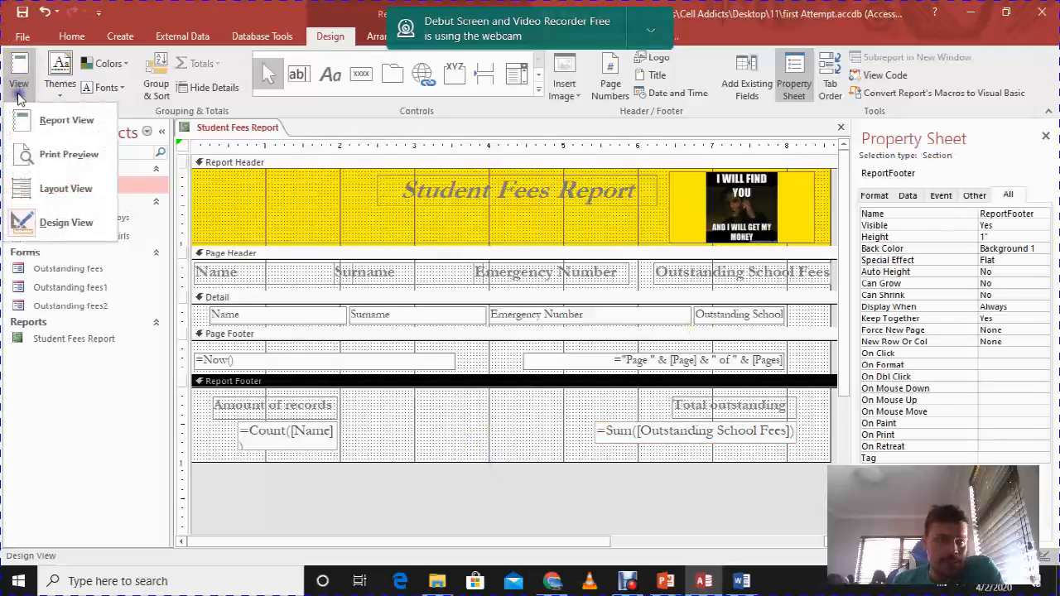
pyautogui.click(66, 120)
pyautogui.scroll(-1, 474, 339)
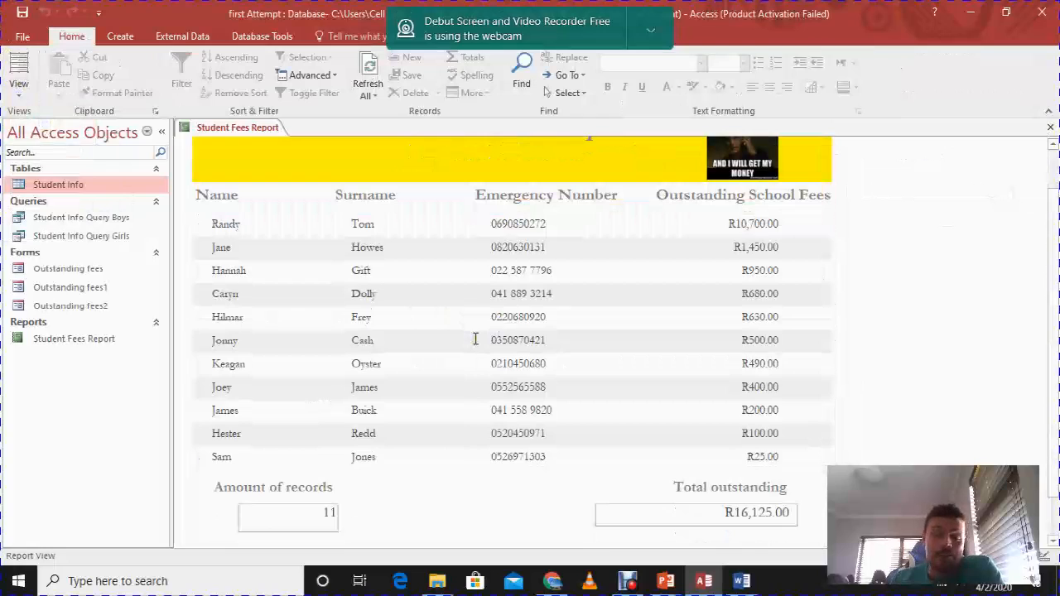